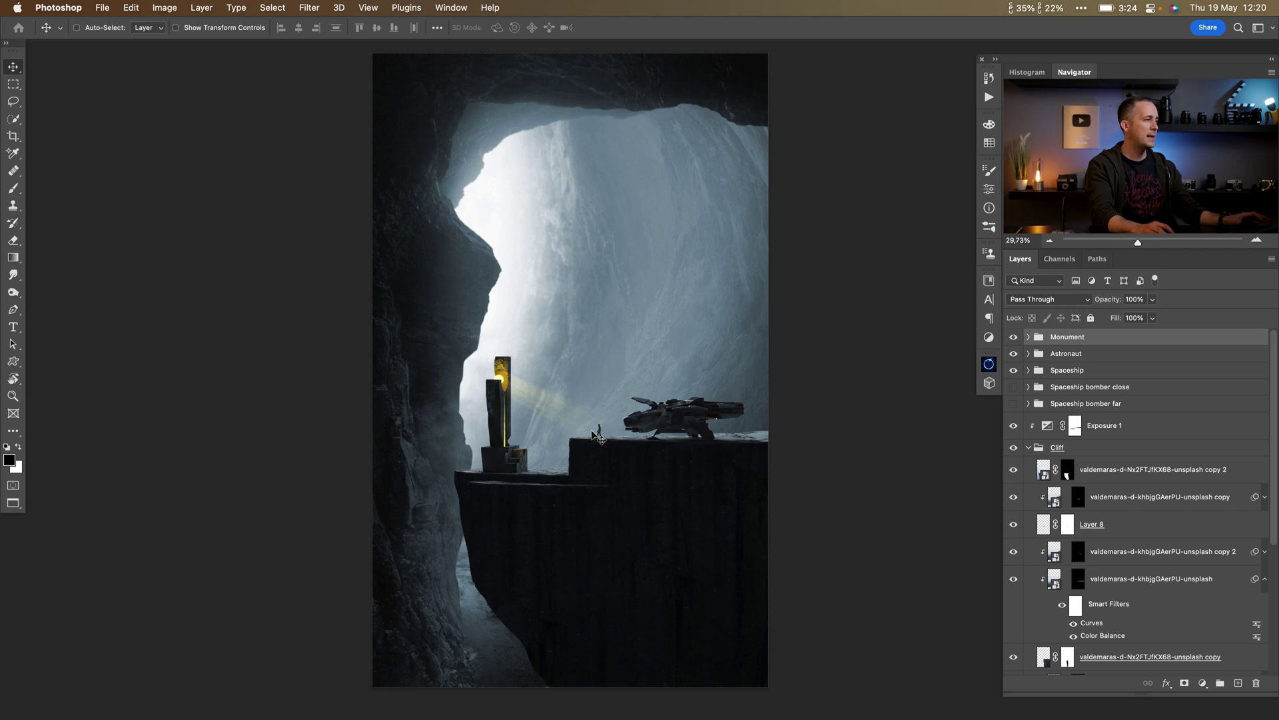
- Hide the Spaceship group and show the Spaceship bomber close and Spaceship bomber far groups
left_click_drag(597, 432, 379, 265)
key("super+0")
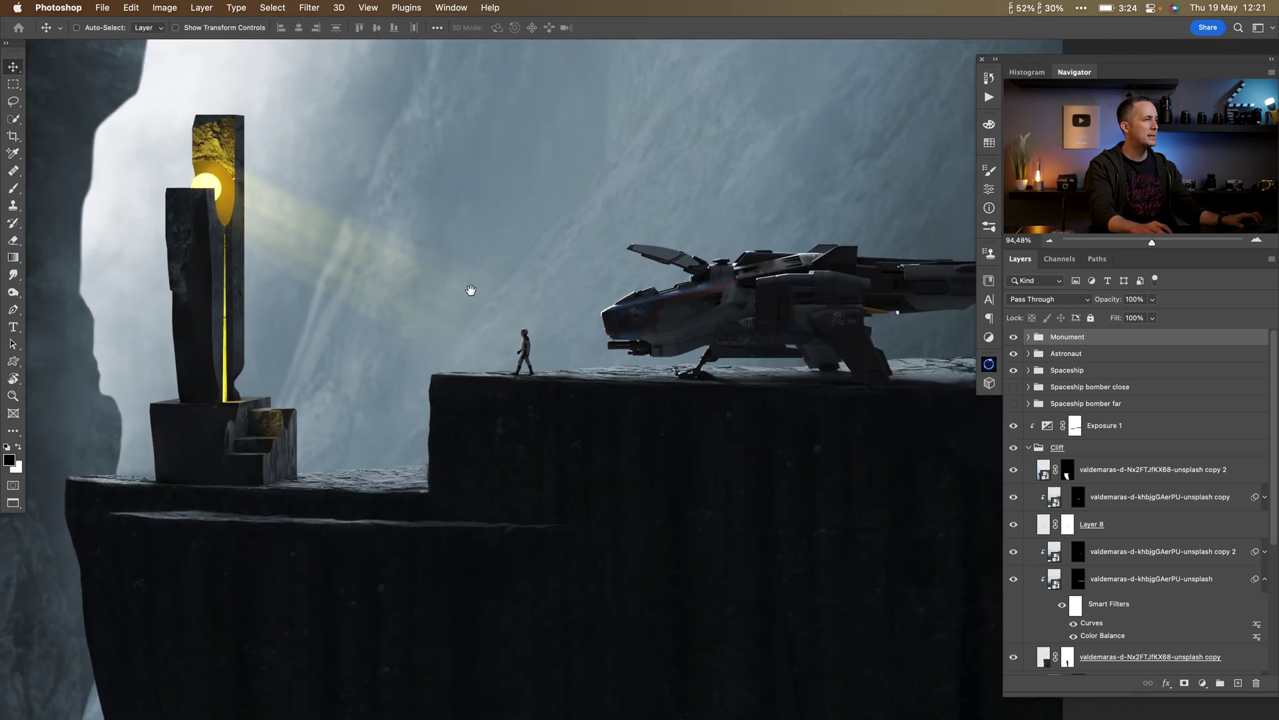
left_click_drag(660, 288, 626, 287)
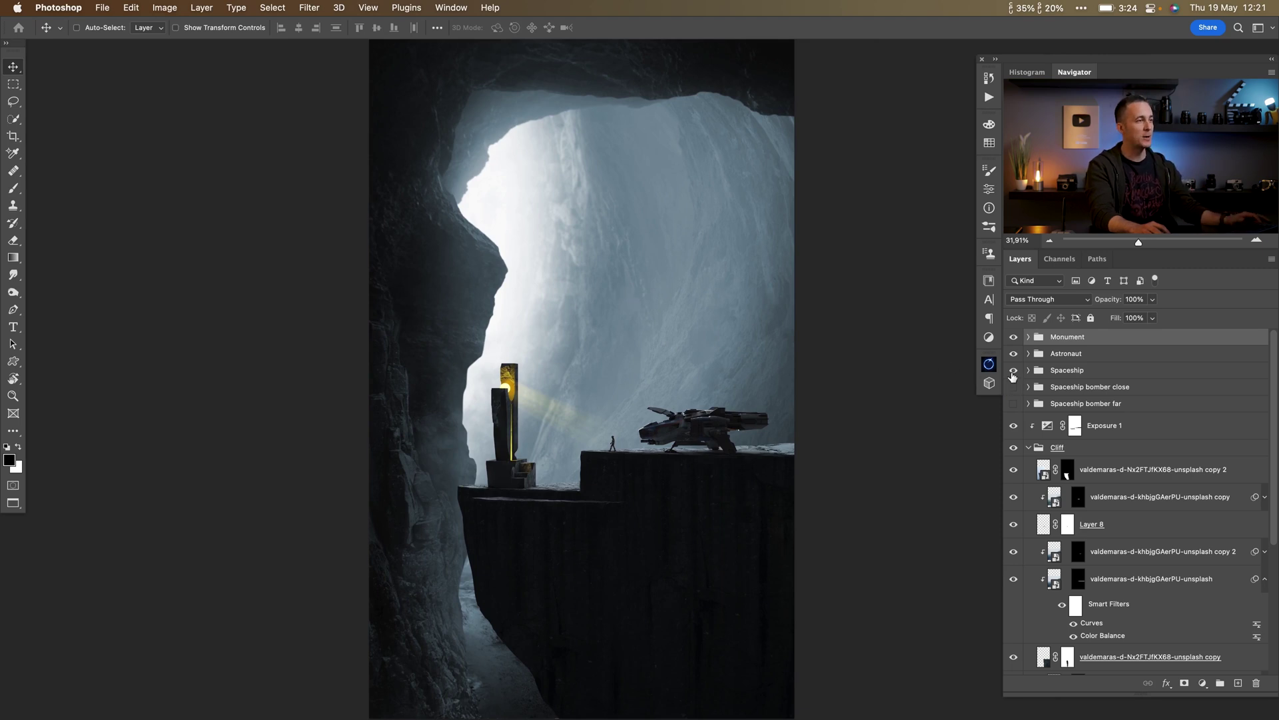
left_click(1013, 372)
left_click_drag(1014, 387, 1013, 404)
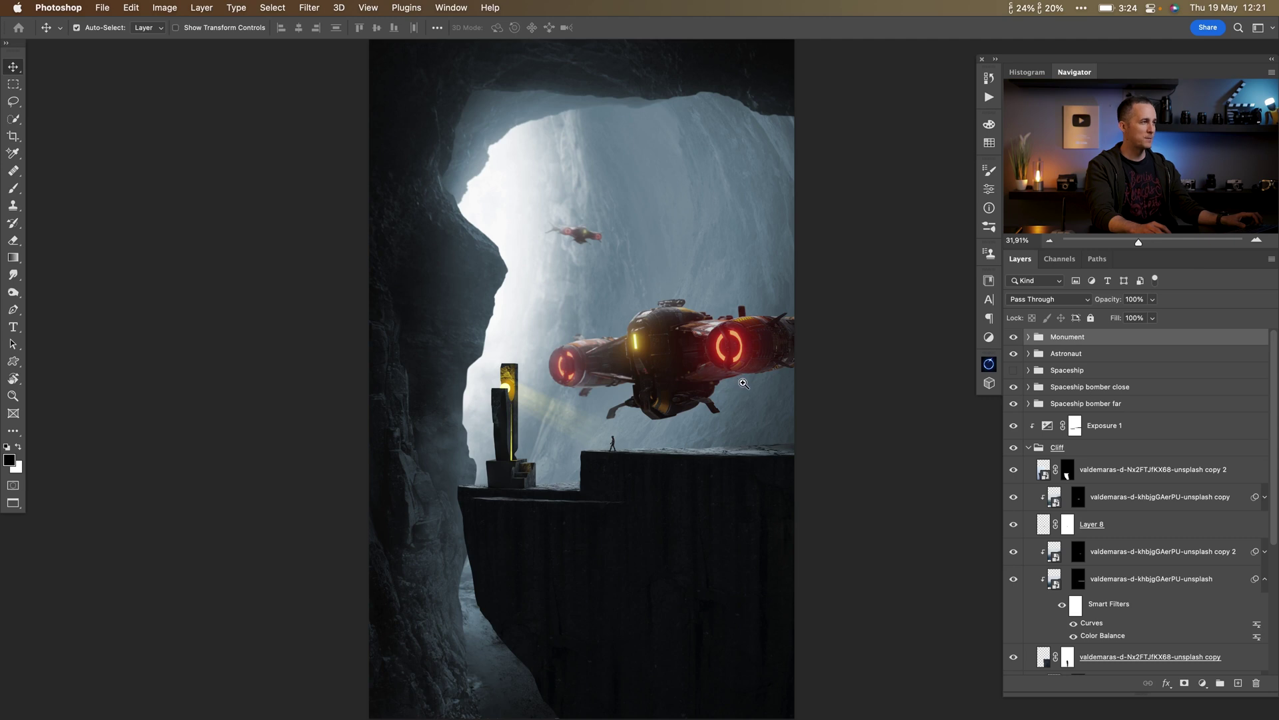
- Examine the two red bomber ships, the astronaut and the monument up close and in the full composition
scroll(744, 384, "up", 5)
left_click_drag(629, 433, 643, 455)
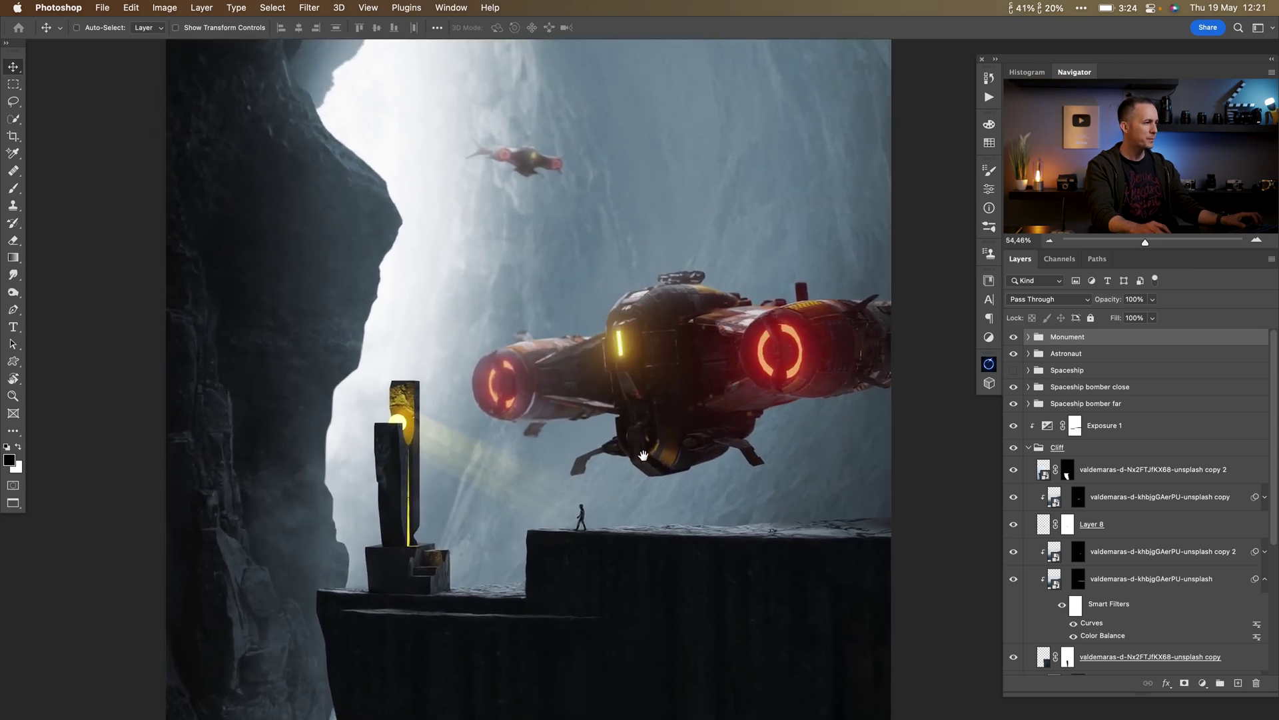
scroll(643, 455, "up", 4)
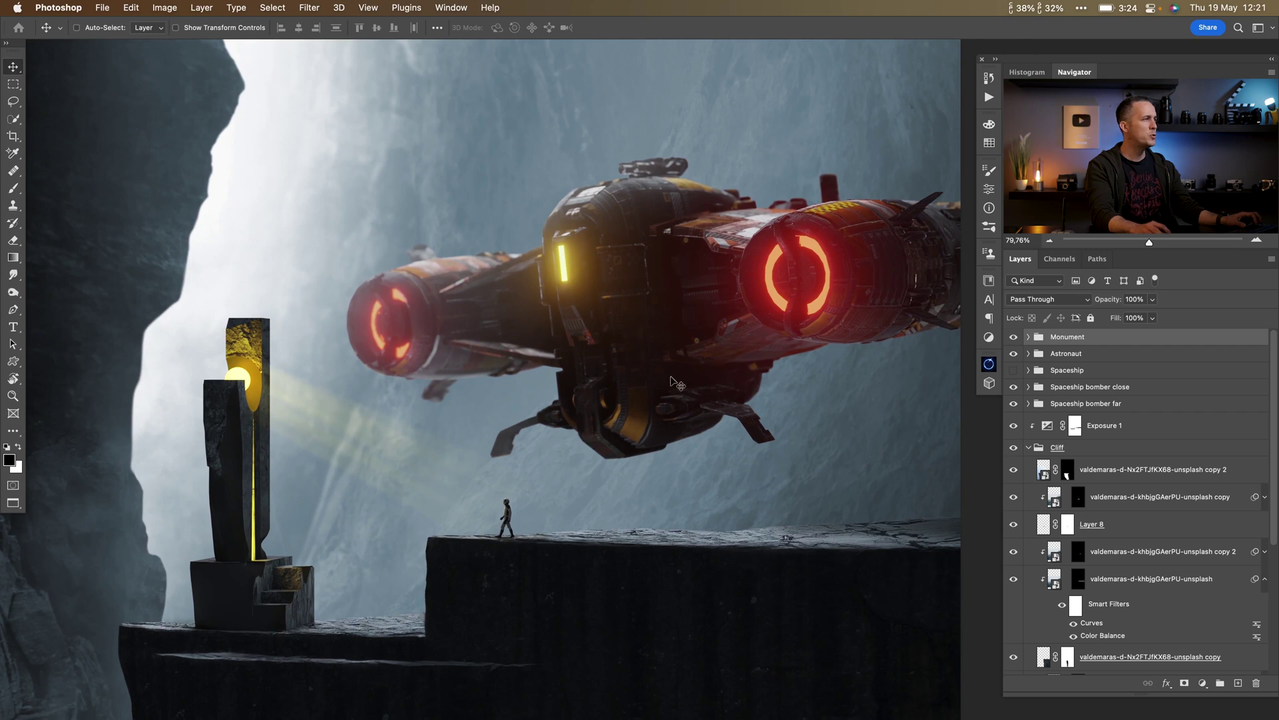
left_click_drag(648, 364, 604, 366)
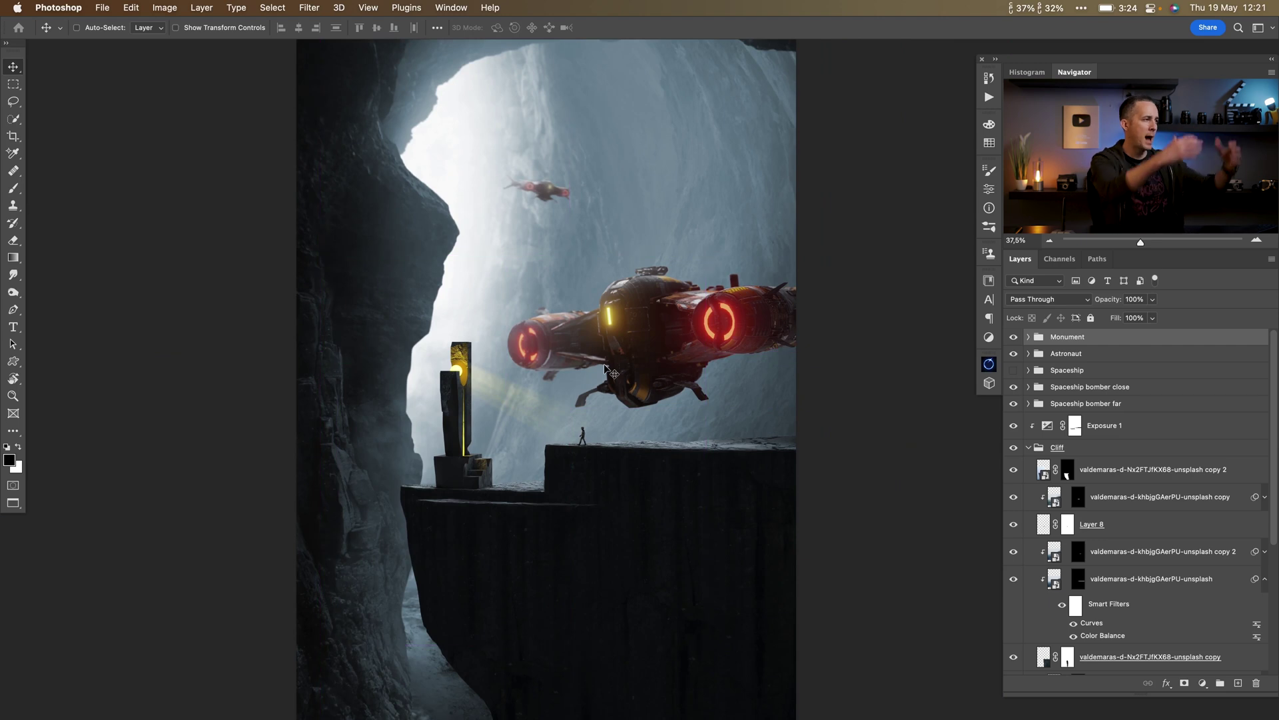
left_click_drag(625, 502, 613, 502)
scroll(573, 246, "right", 2)
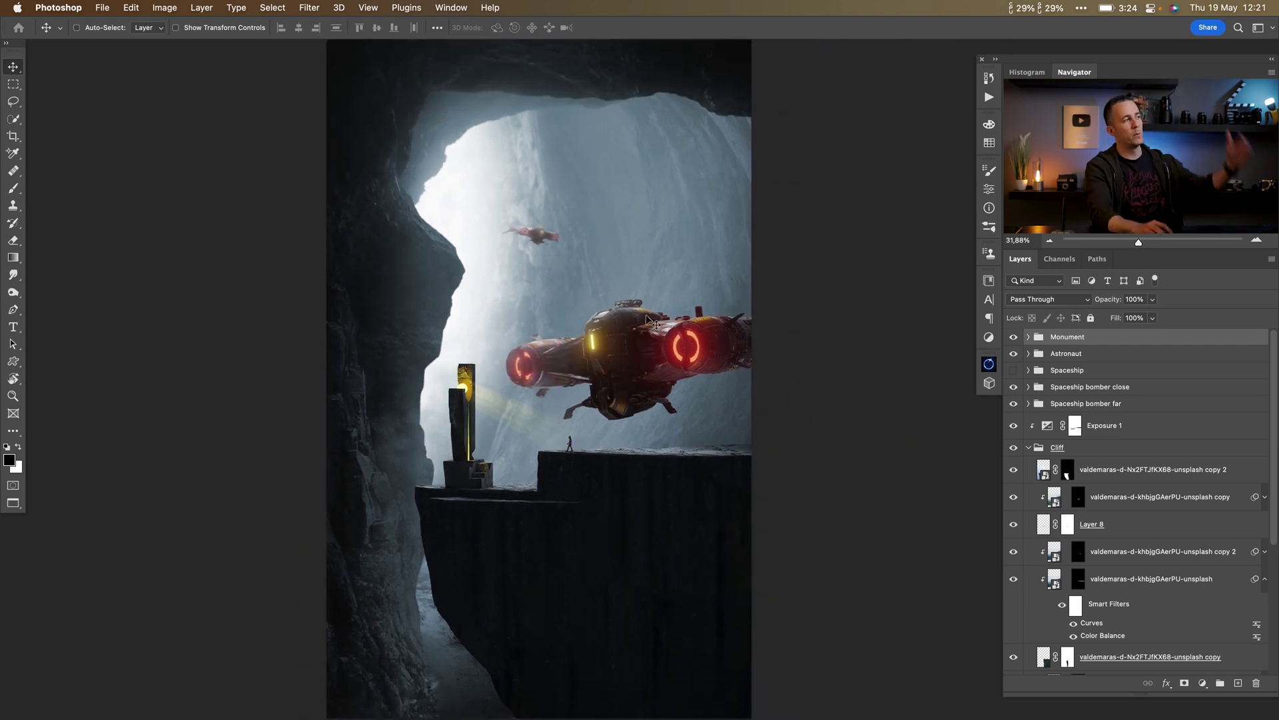
key("super+space")
left_click_drag(636, 341, 630, 329)
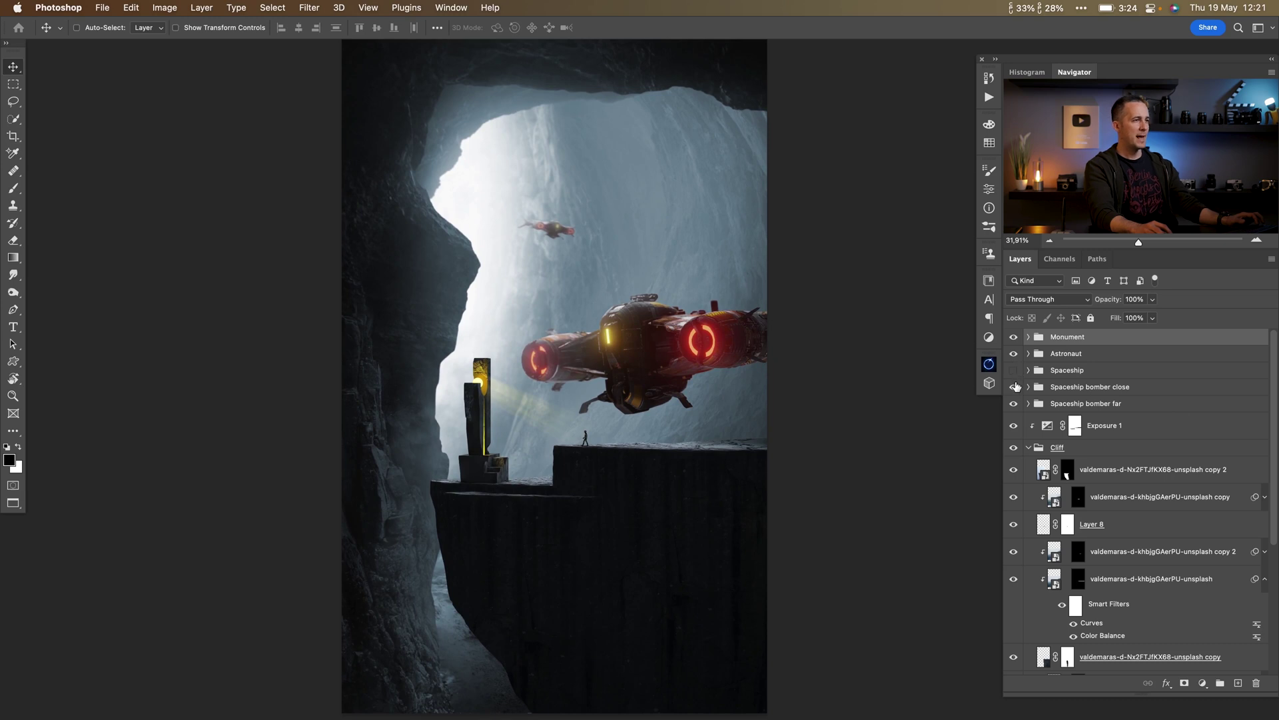
- Compare the scene with the Spaceship group visible against the version with both Spaceship bomber groups visible
left_click(1014, 403)
left_click(1014, 371)
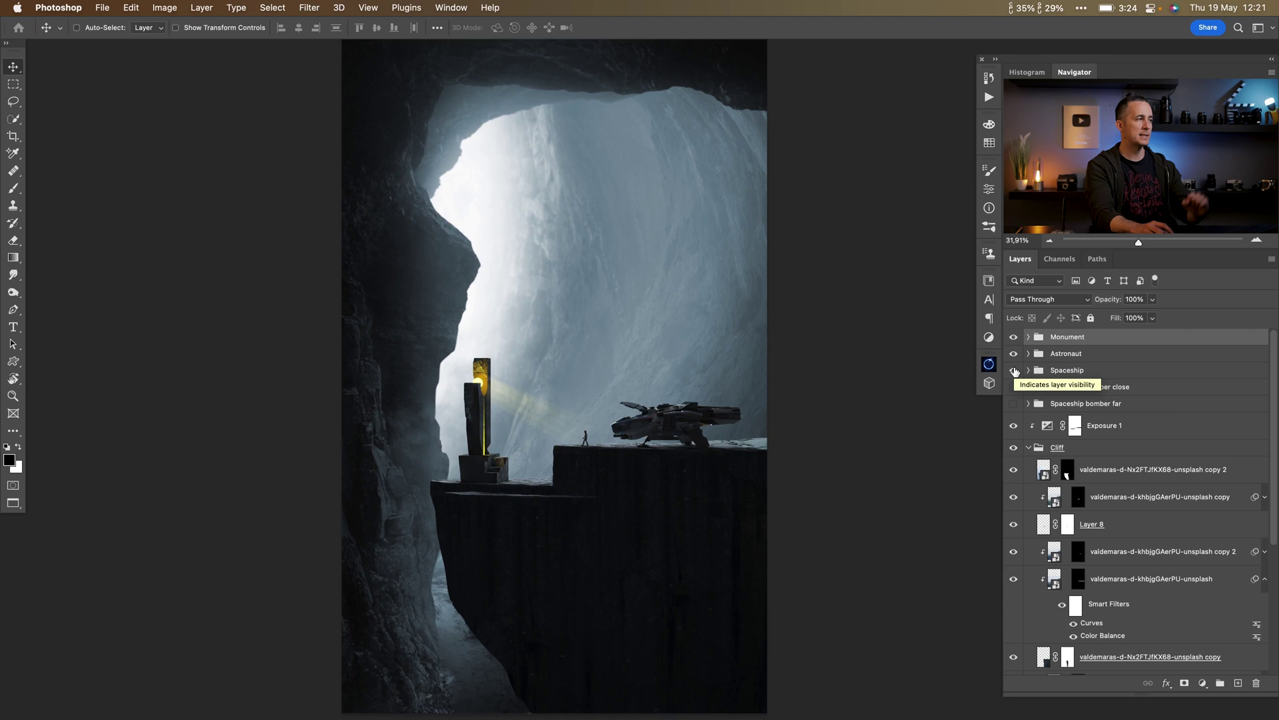
left_click(1013, 386)
left_click(1014, 403)
left_click(1014, 370)
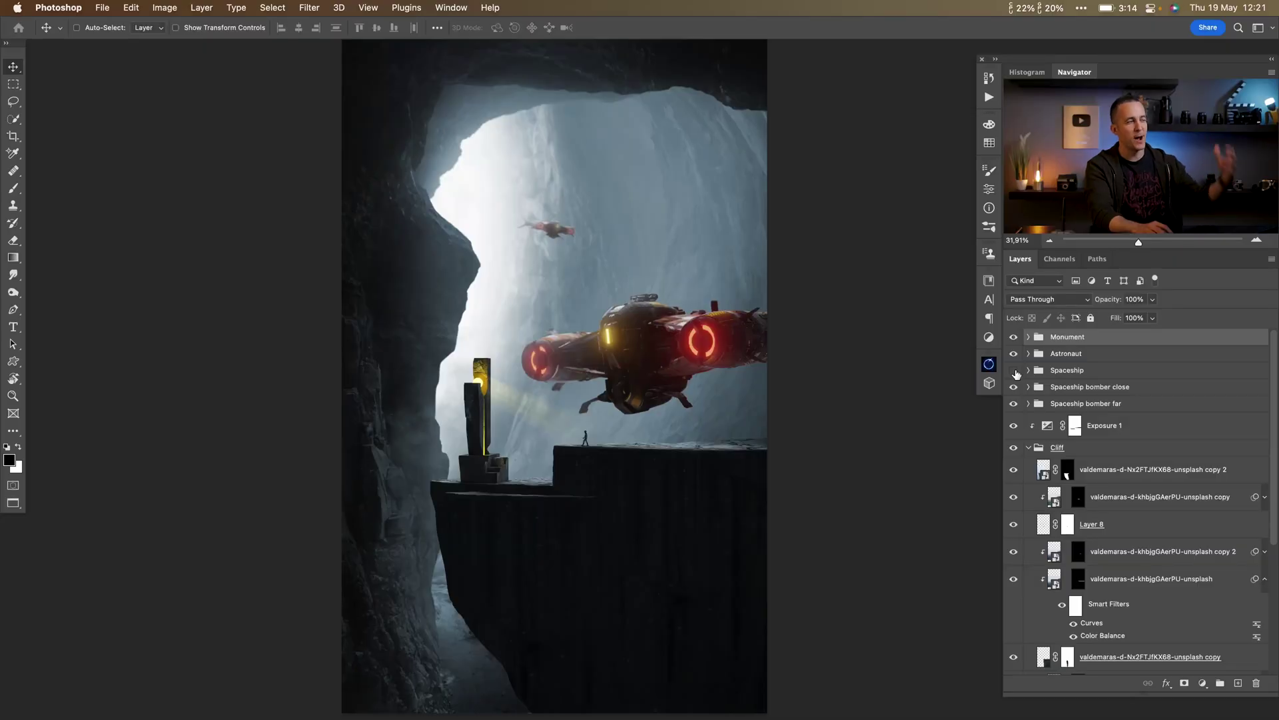
left_click_drag(1014, 386, 1019, 417)
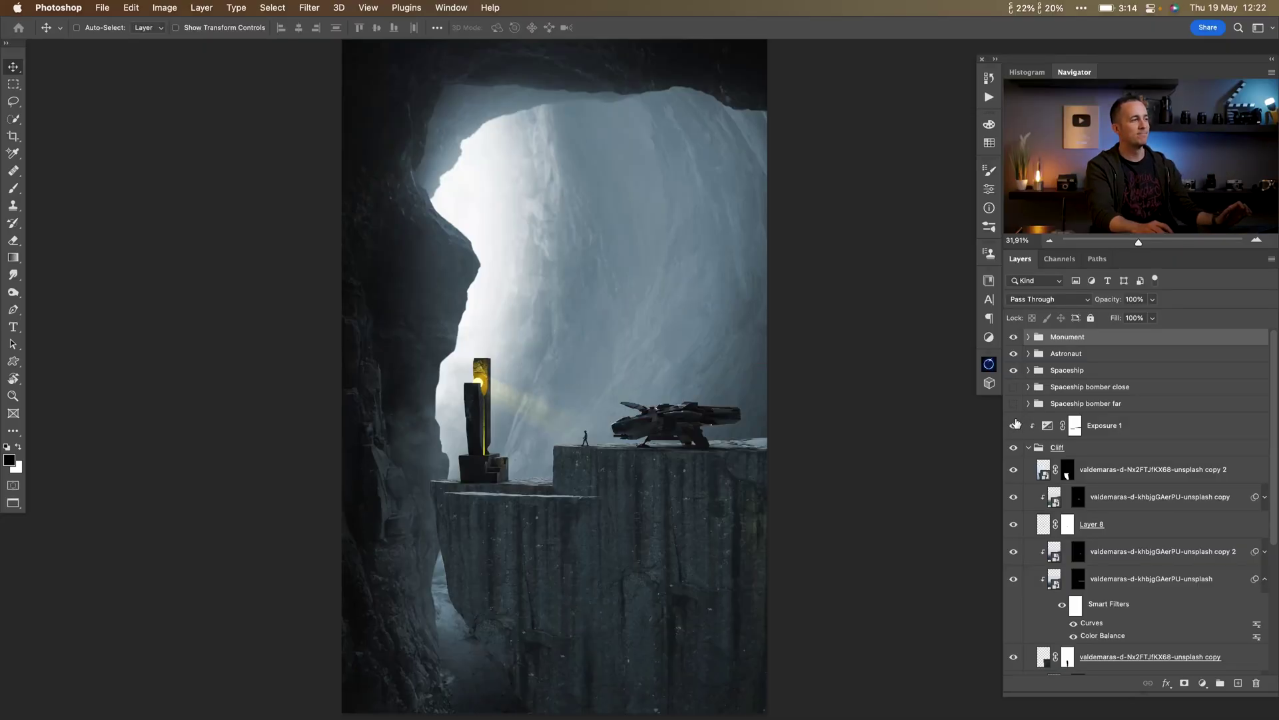
left_click(1014, 424)
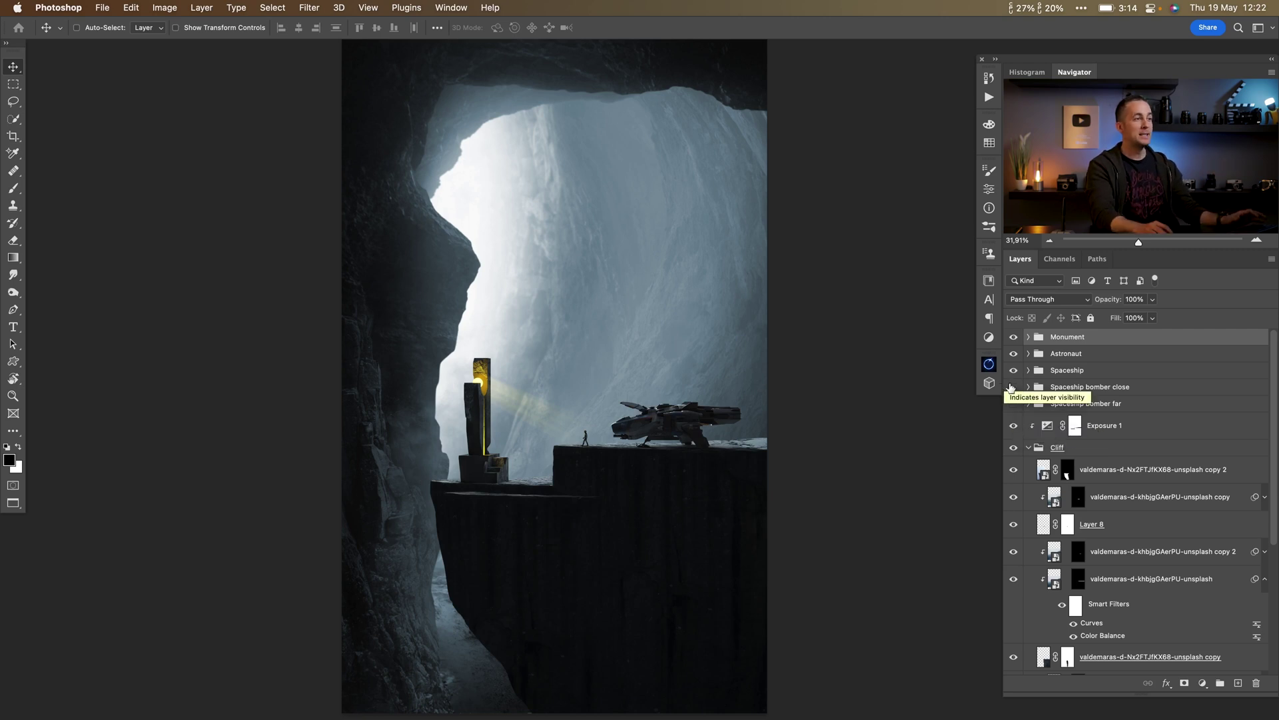
left_click(1014, 372)
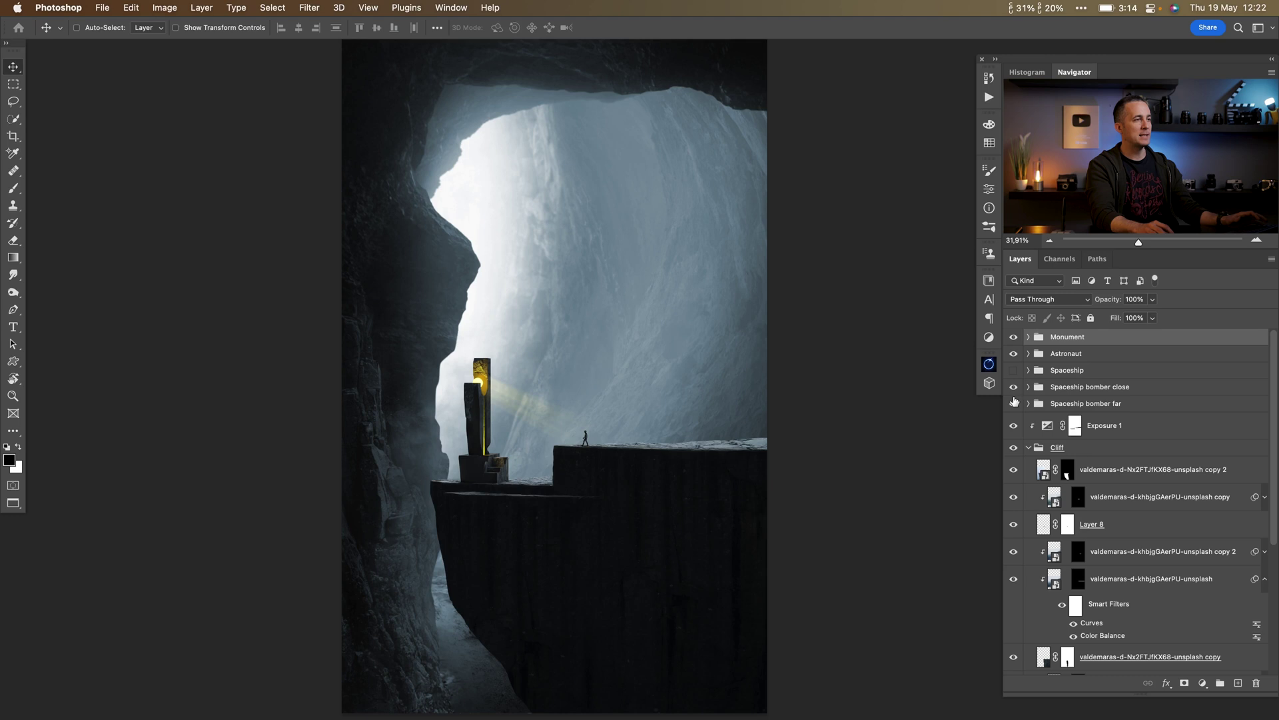
left_click(1014, 403)
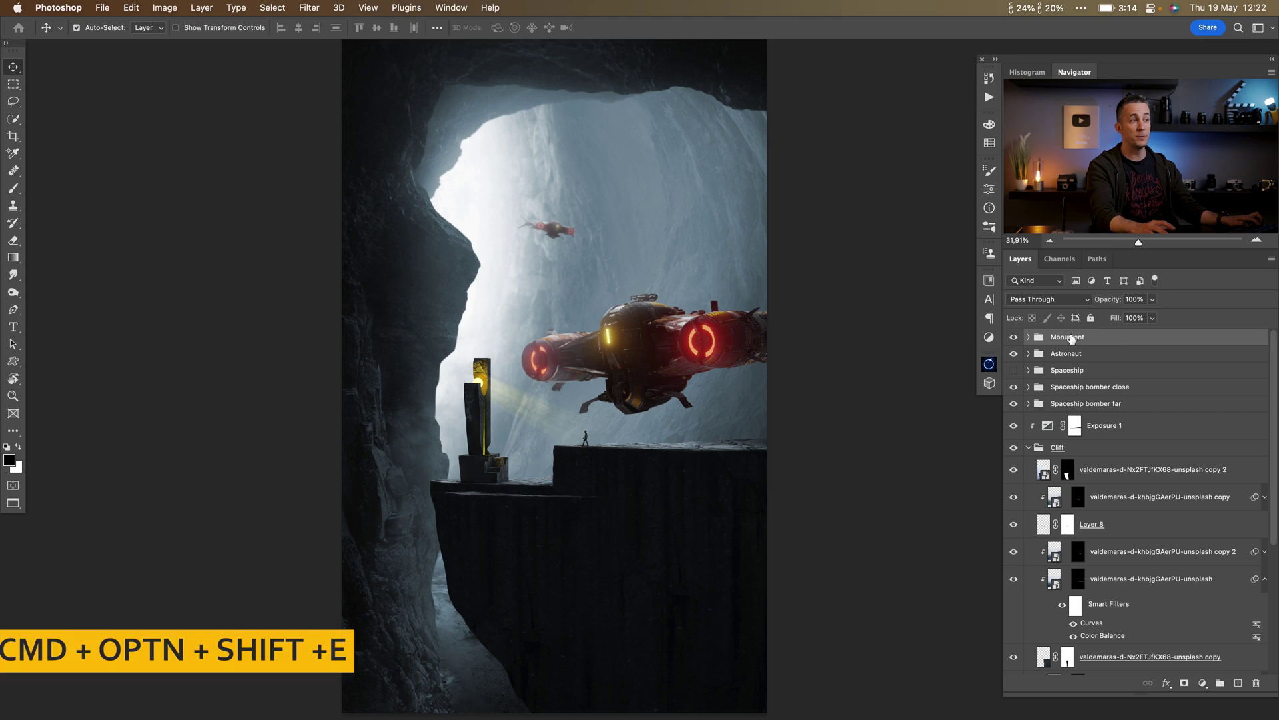
- Stamp all visible layers into a new top layer and paste a copy into a new 4000 × 6405 pixel document at 300 pixels/inch
key("super+alt+shift+e")
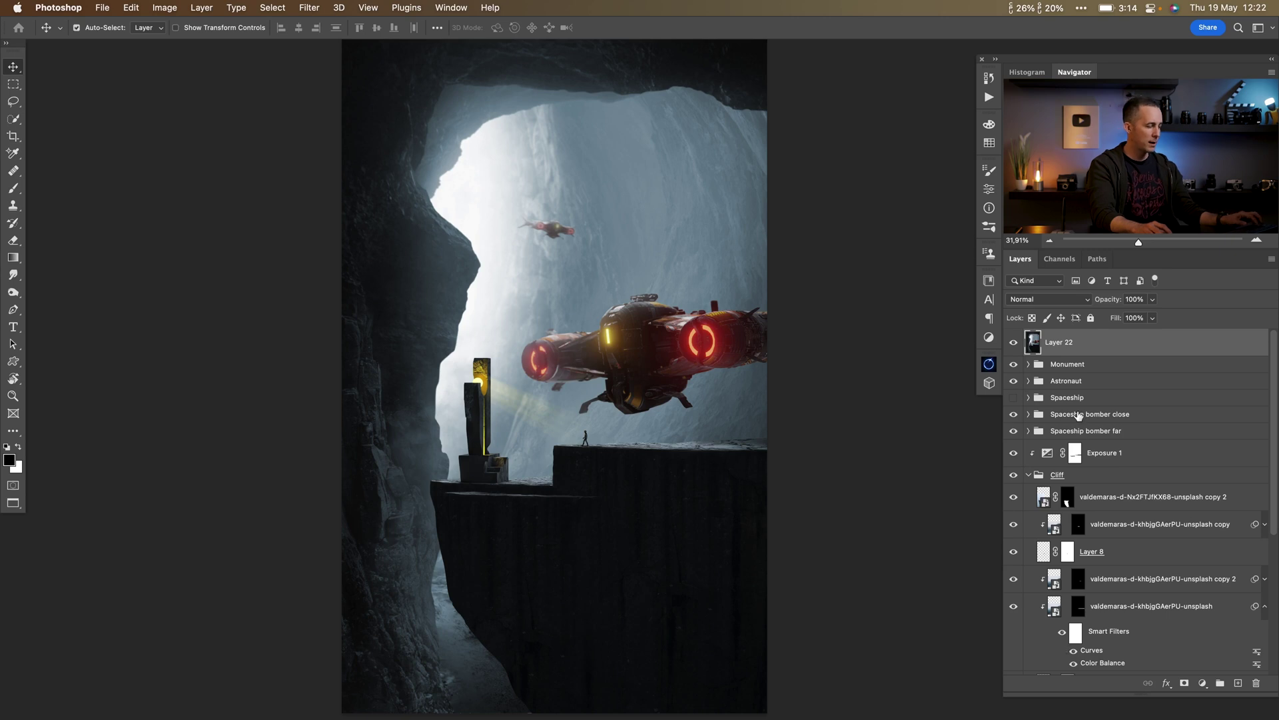
key("super+n")
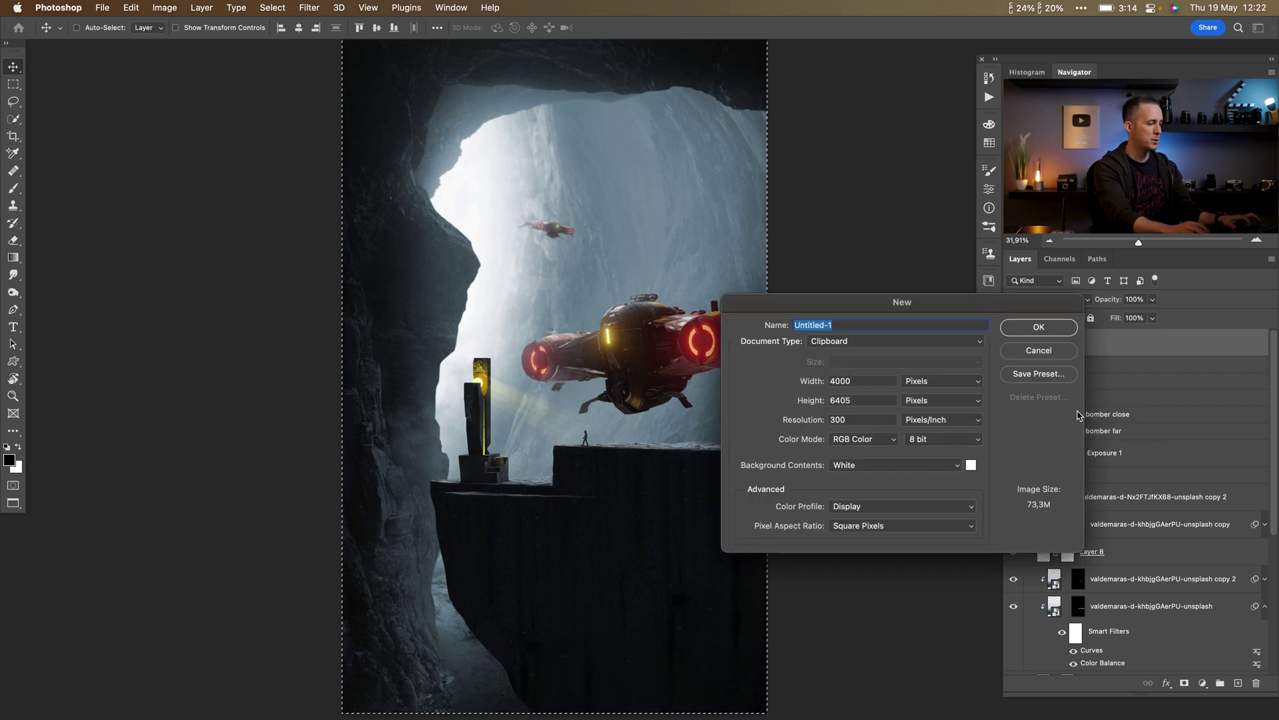
key("Return")
key("super+v")
scroll(581, 321, "right", 3)
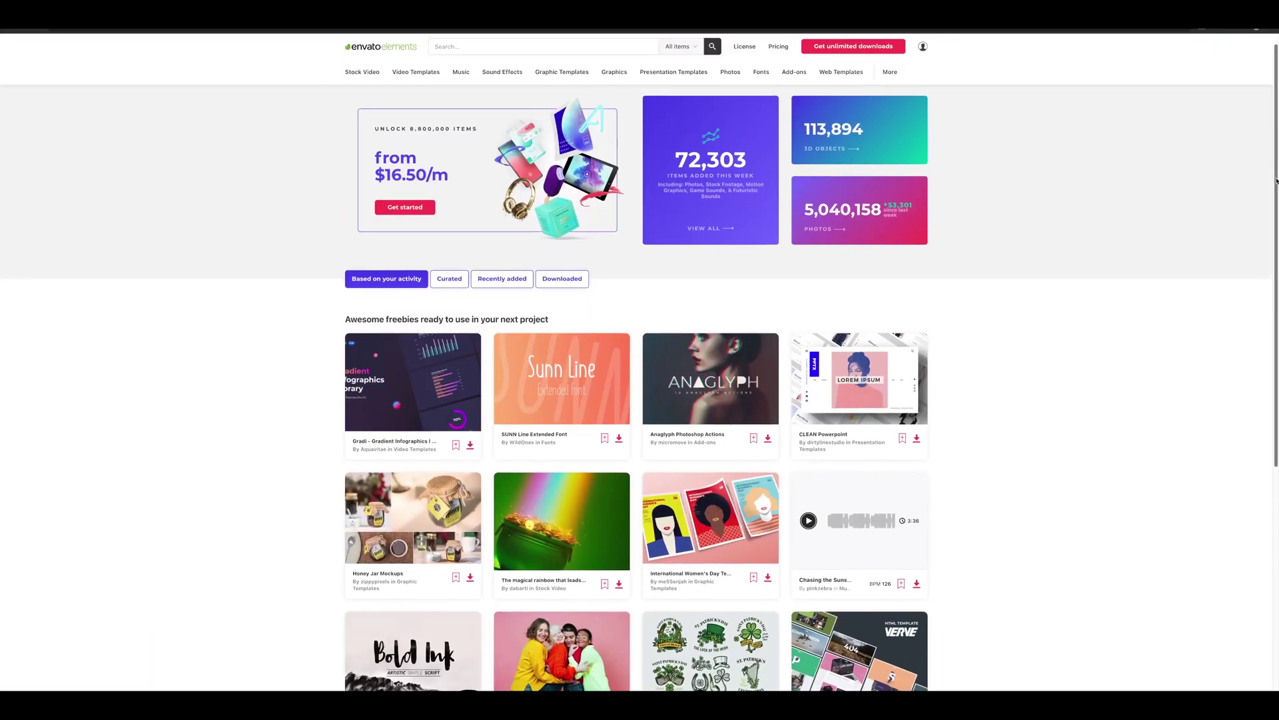
- Browse the Envato Elements website's freebies, photos, music, sci-fi 3D objects and fonts
scroll(637, 400, "down", 1)
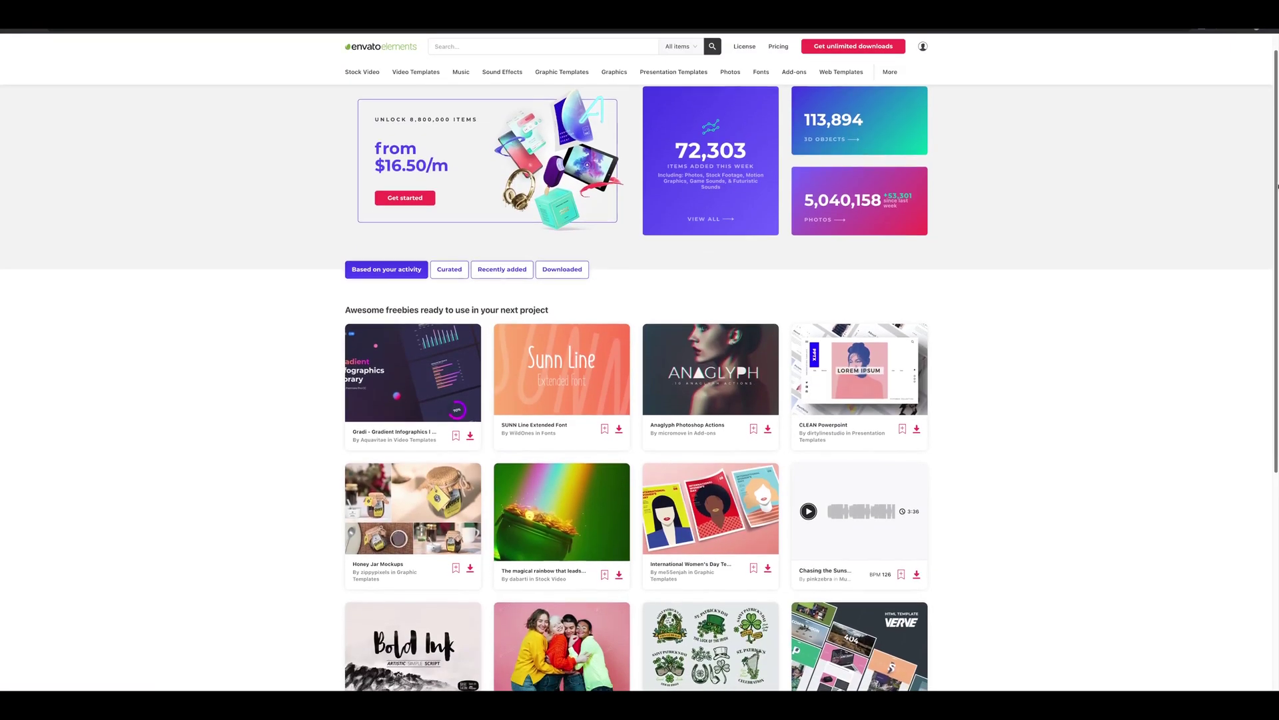
scroll(640, 387, "down", 2)
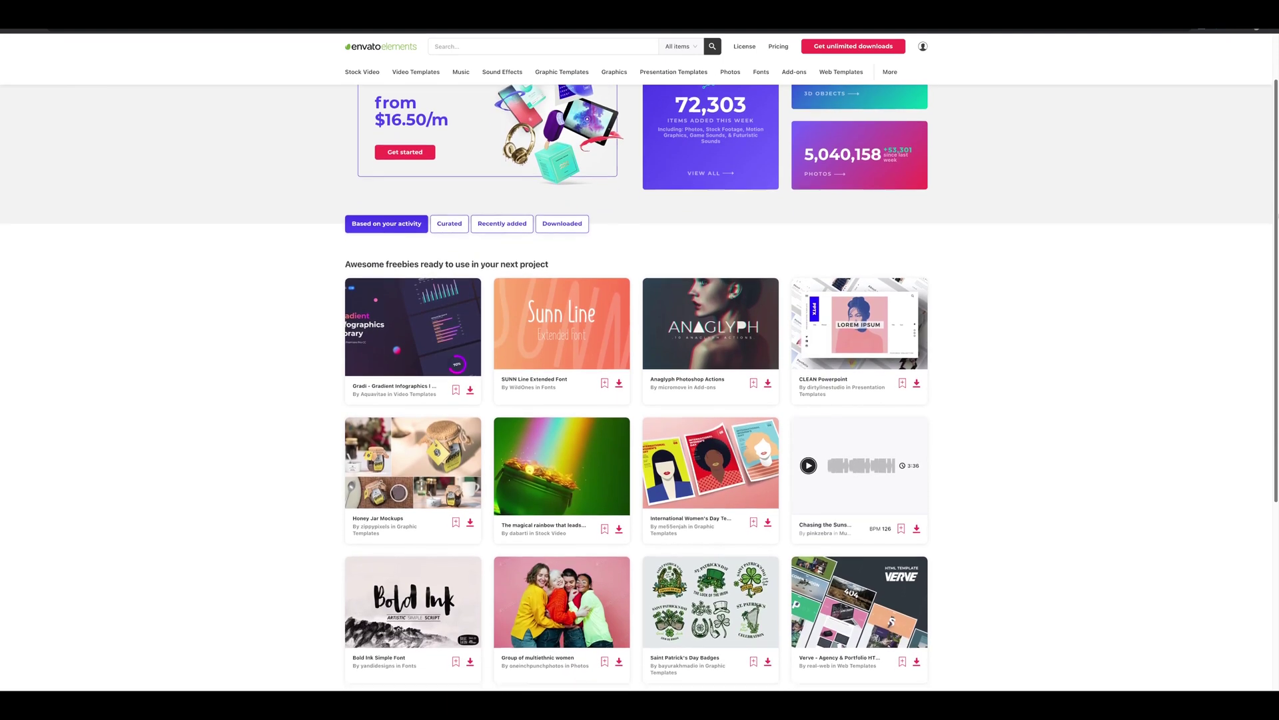
scroll(640, 386, "down", 1)
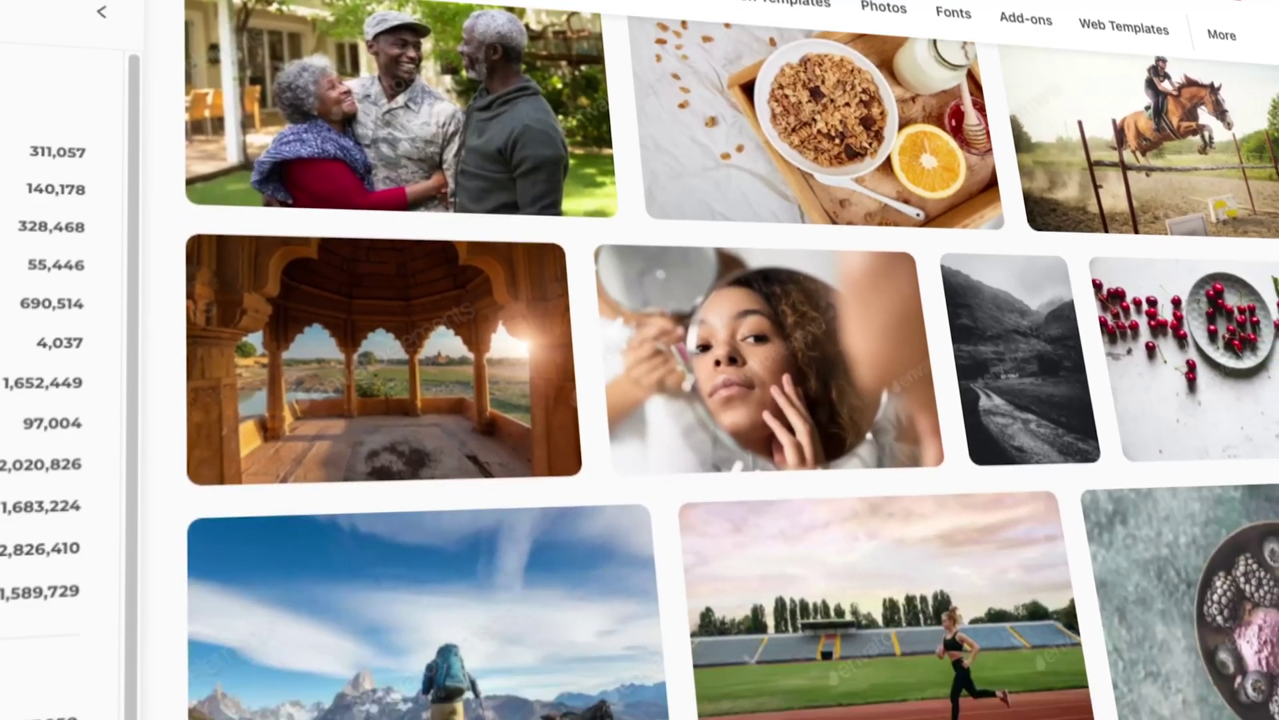
scroll(733, 400, "down", 5)
scroll(732, 400, "down", 5)
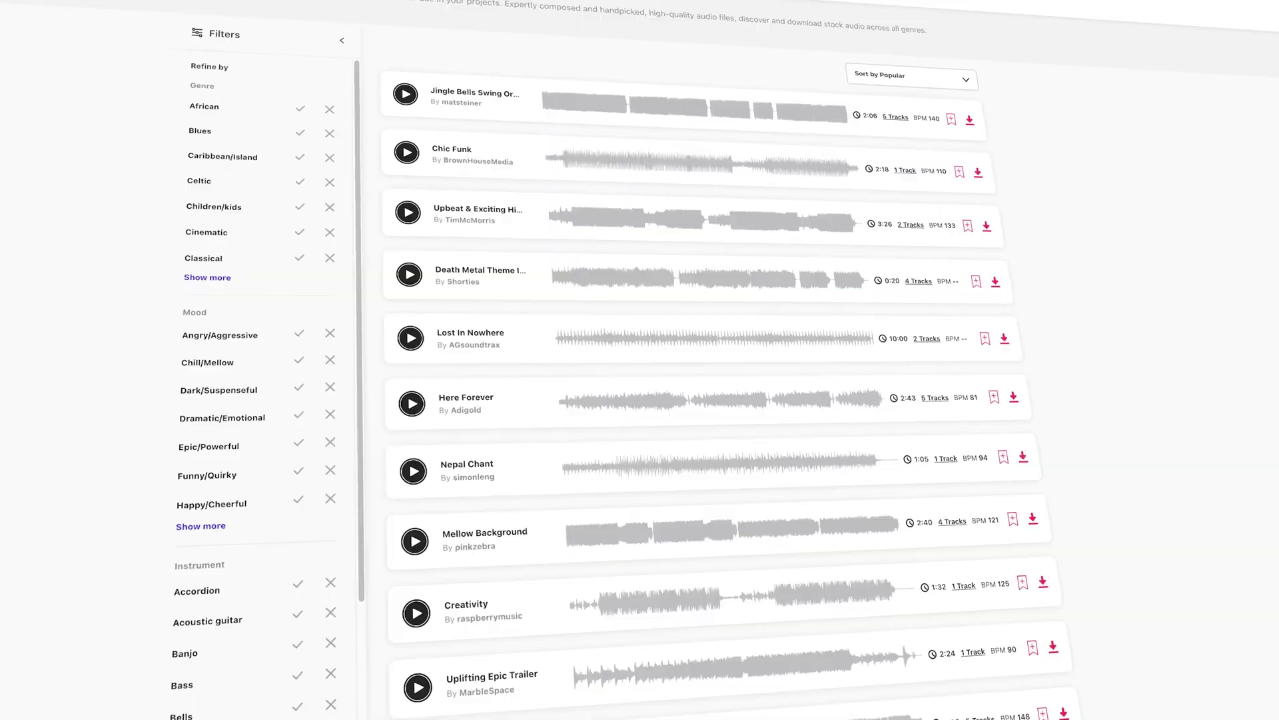
scroll(640, 360, "down", 5)
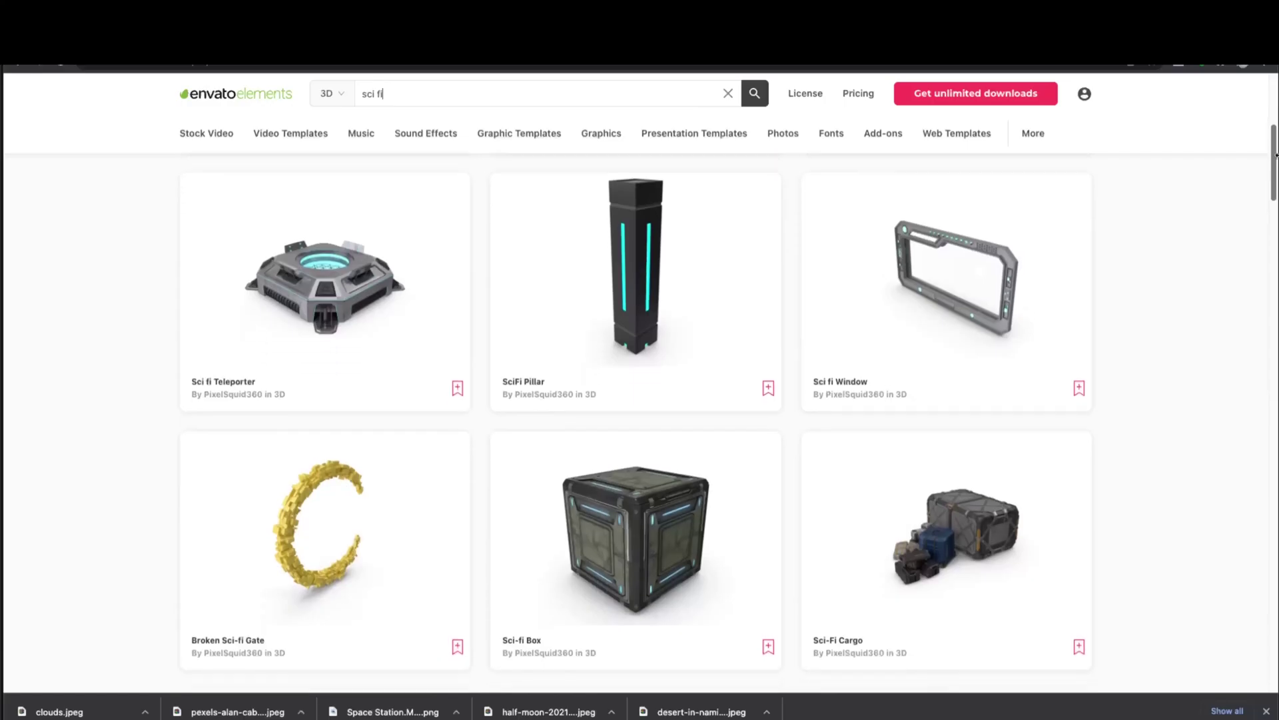
left_click_drag(1275, 156, 1276, 263)
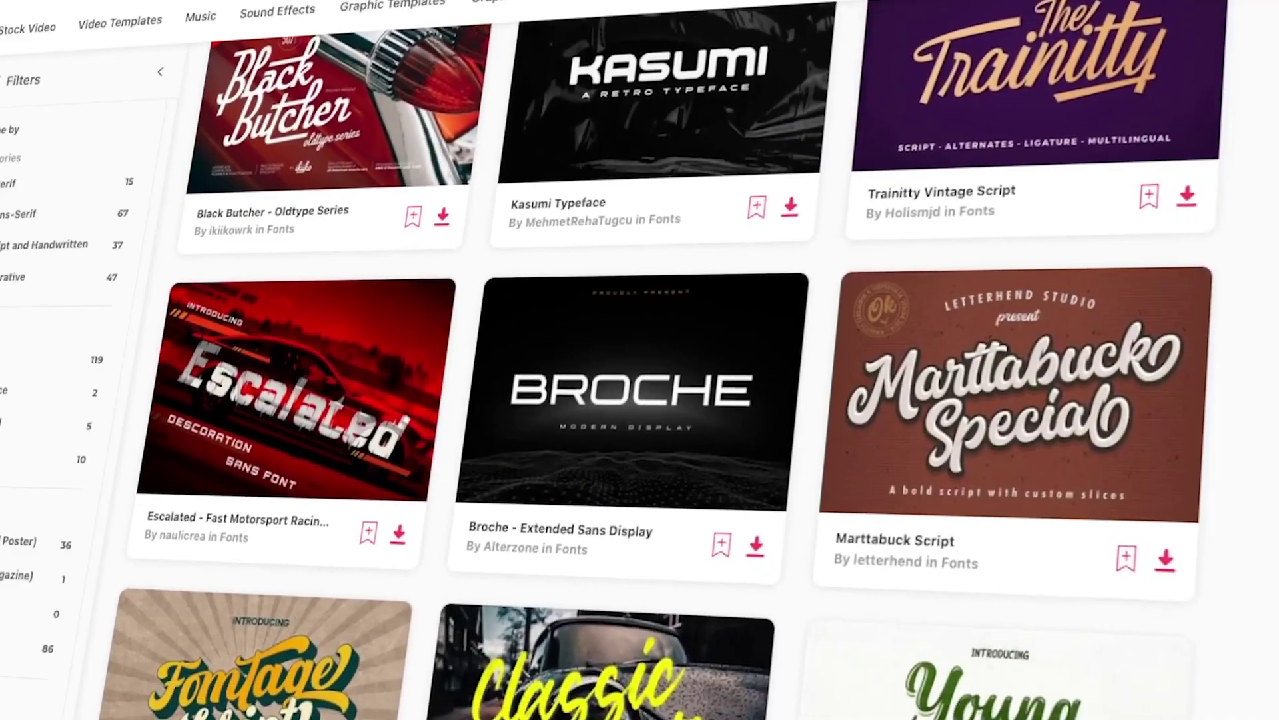
scroll(659, 373, "down", 5)
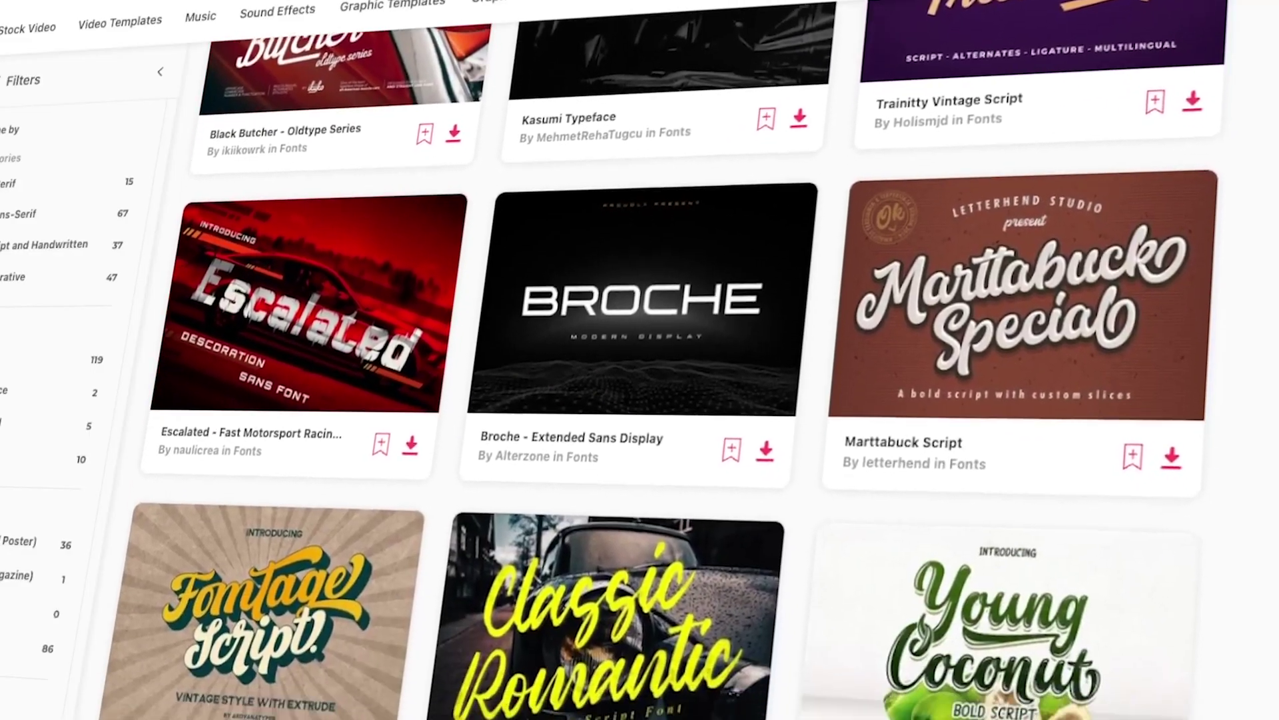
scroll(660, 373, "down", 3)
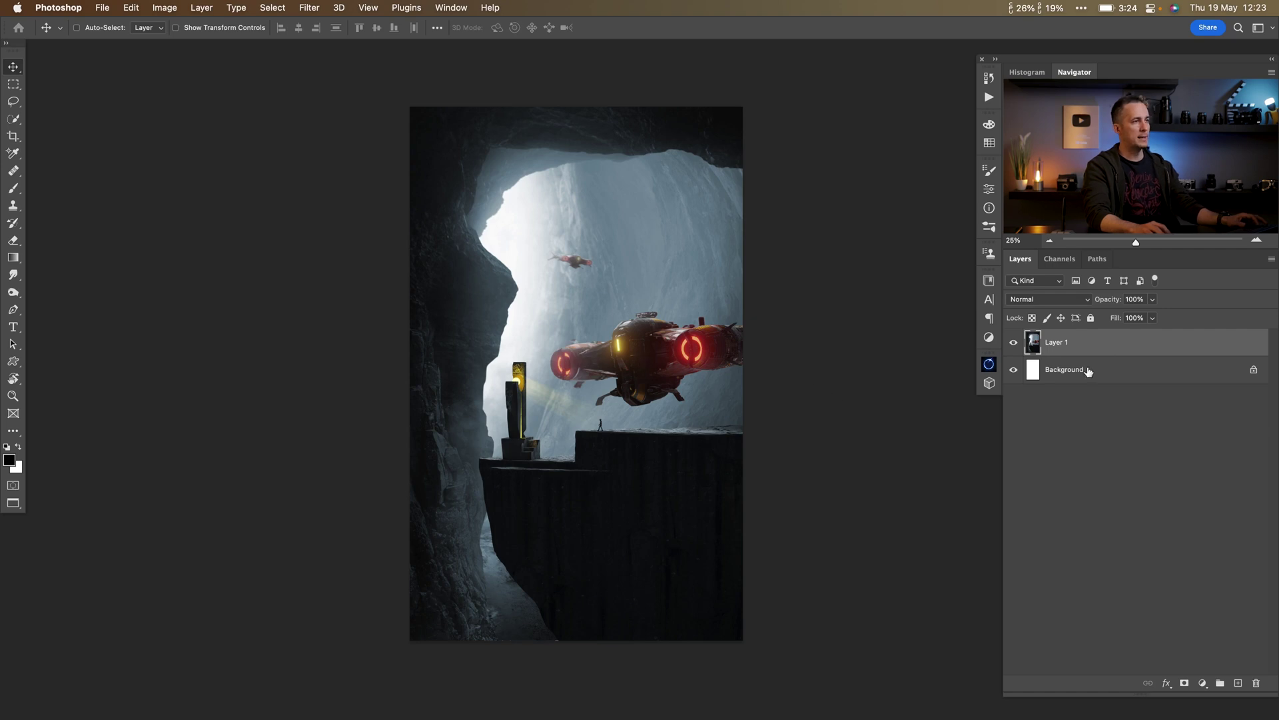
- Duplicate Layer 1 and convert the copy to a smart object
key("super")
key("super+j")
right_click(1117, 344)
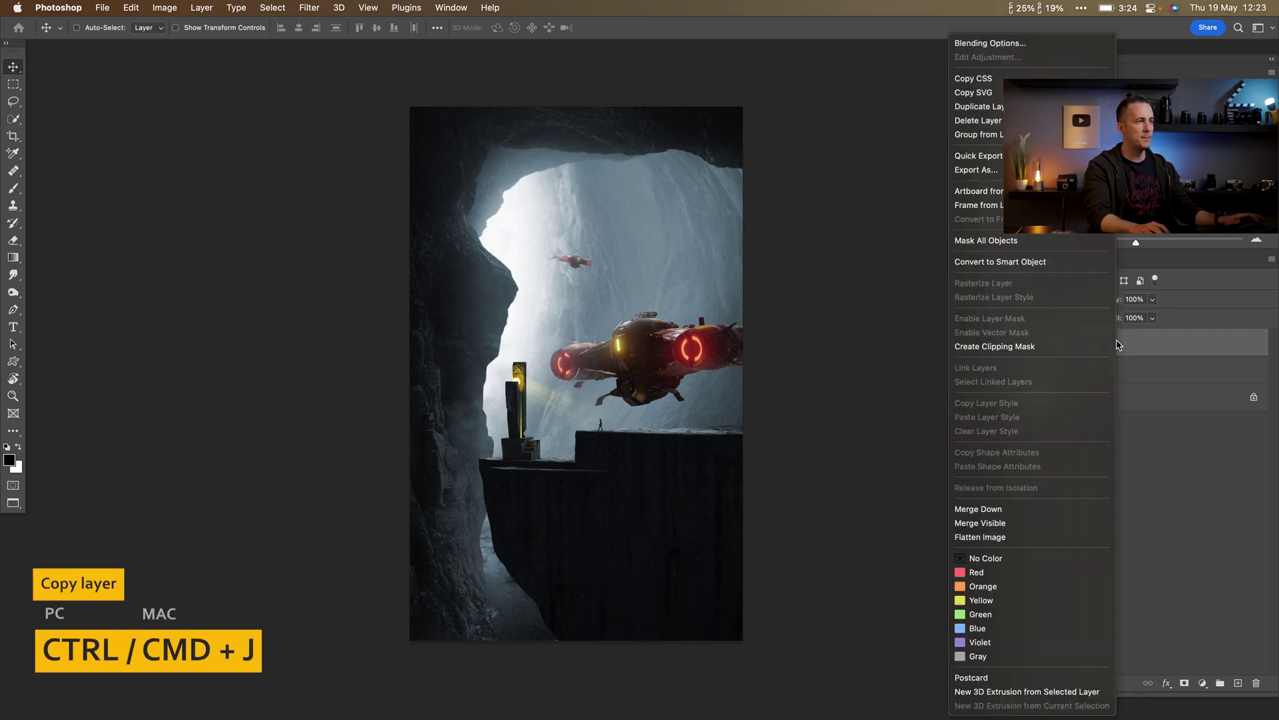
left_click(1022, 262)
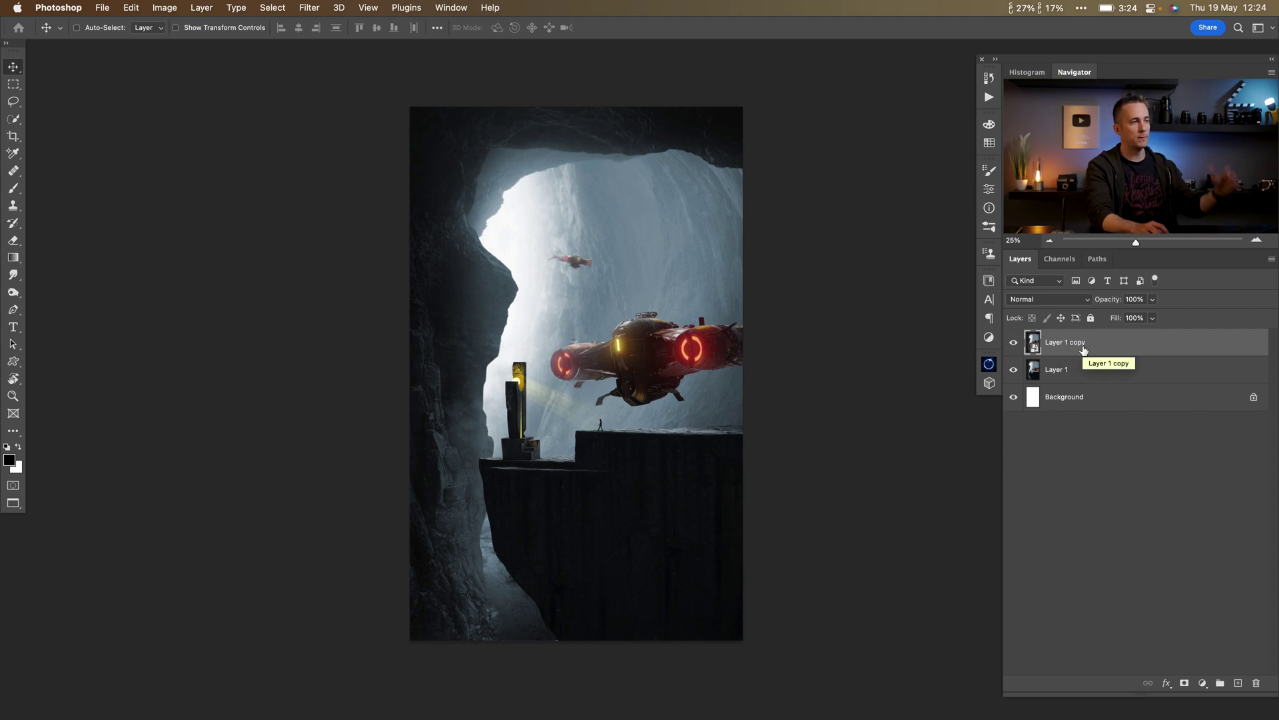
- Open the Camera Raw Filter on the Layer 1 copy smart object and expand the Basic adjustments
left_click(299, 8)
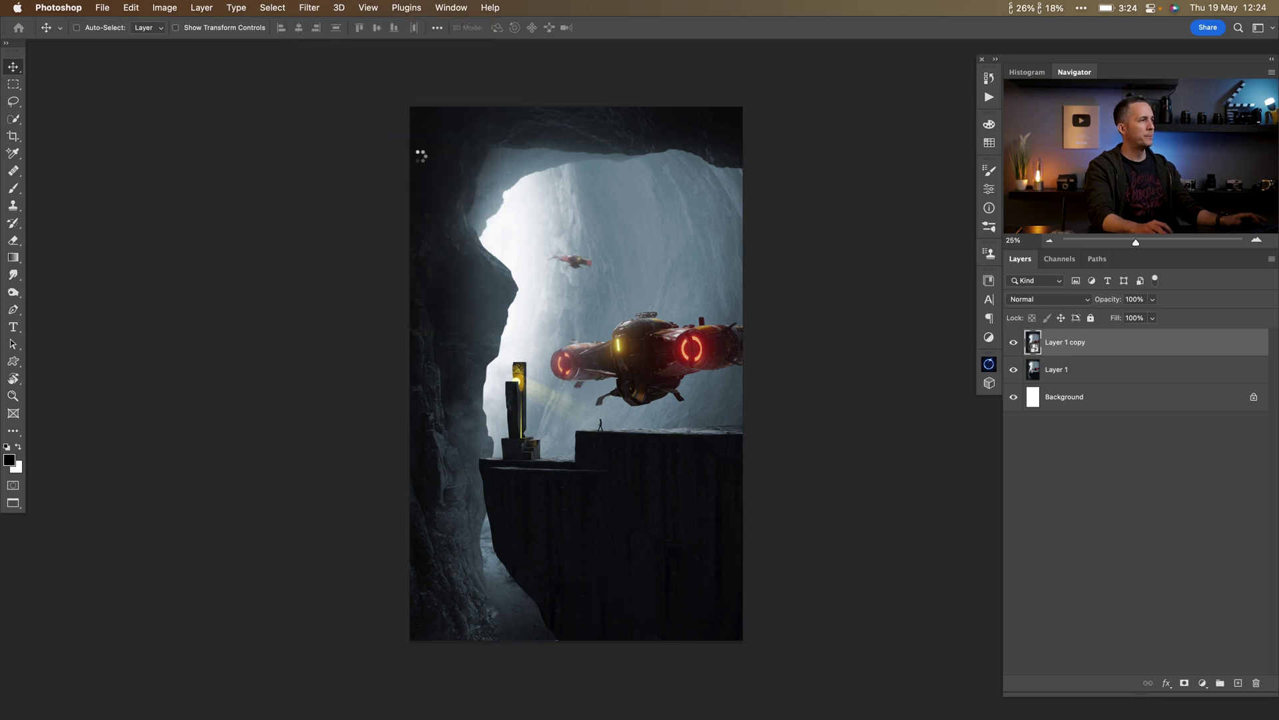
key("super+shift+a")
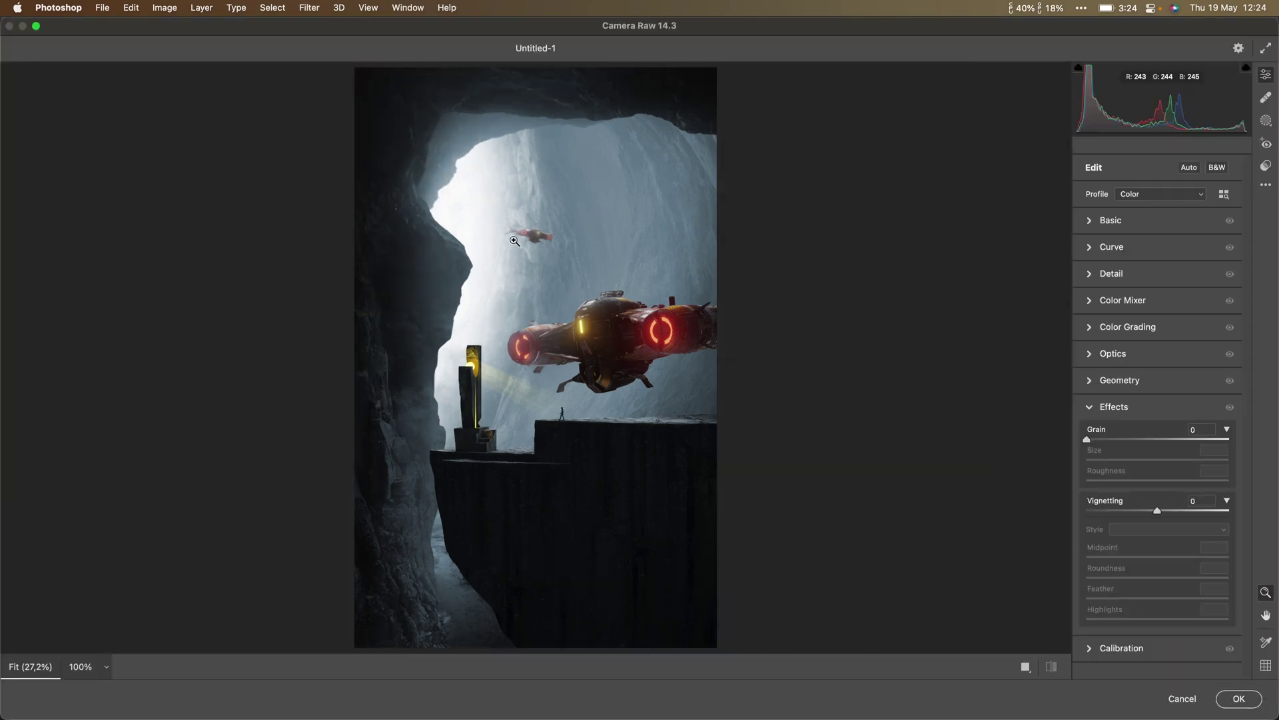
left_click(1090, 222)
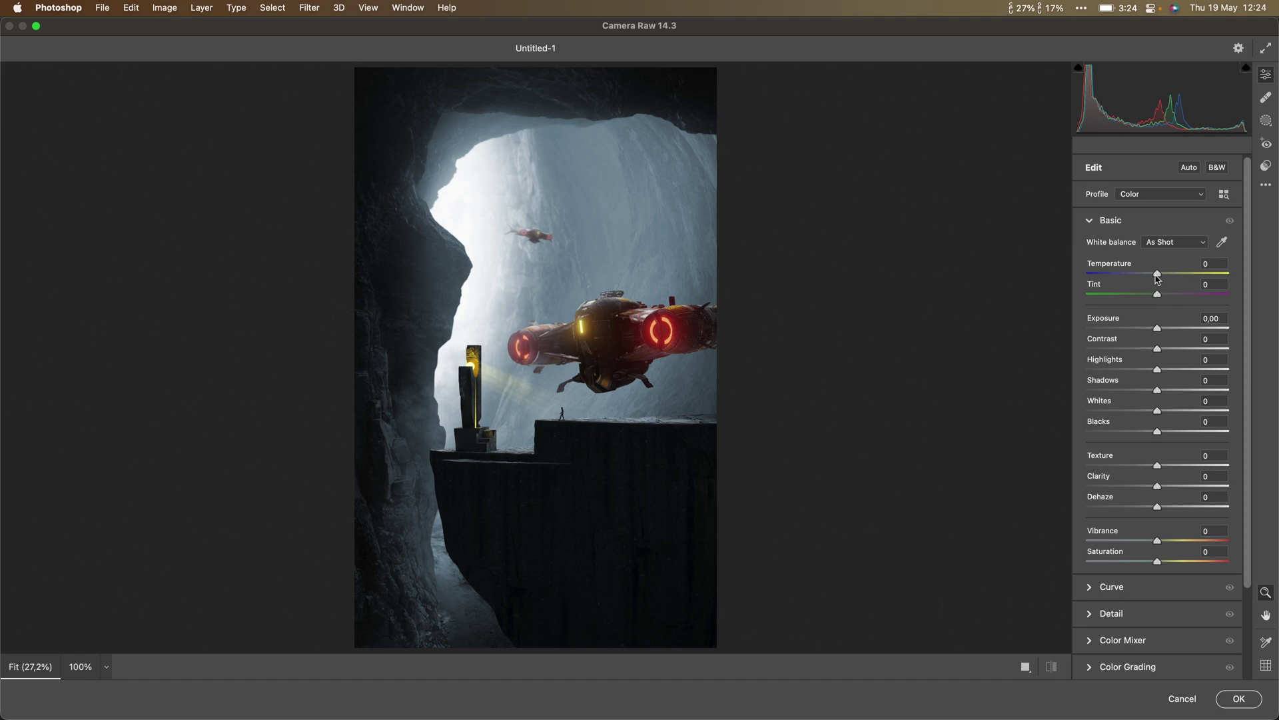
- Try cooler white balance Temperature values such as -14 and -79, and reset Temperature to 0
mouse_move(1160, 274)
left_mouse_down()
mouse_move(1181, 279)
mouse_move(1150, 279)
left_mouse_up()
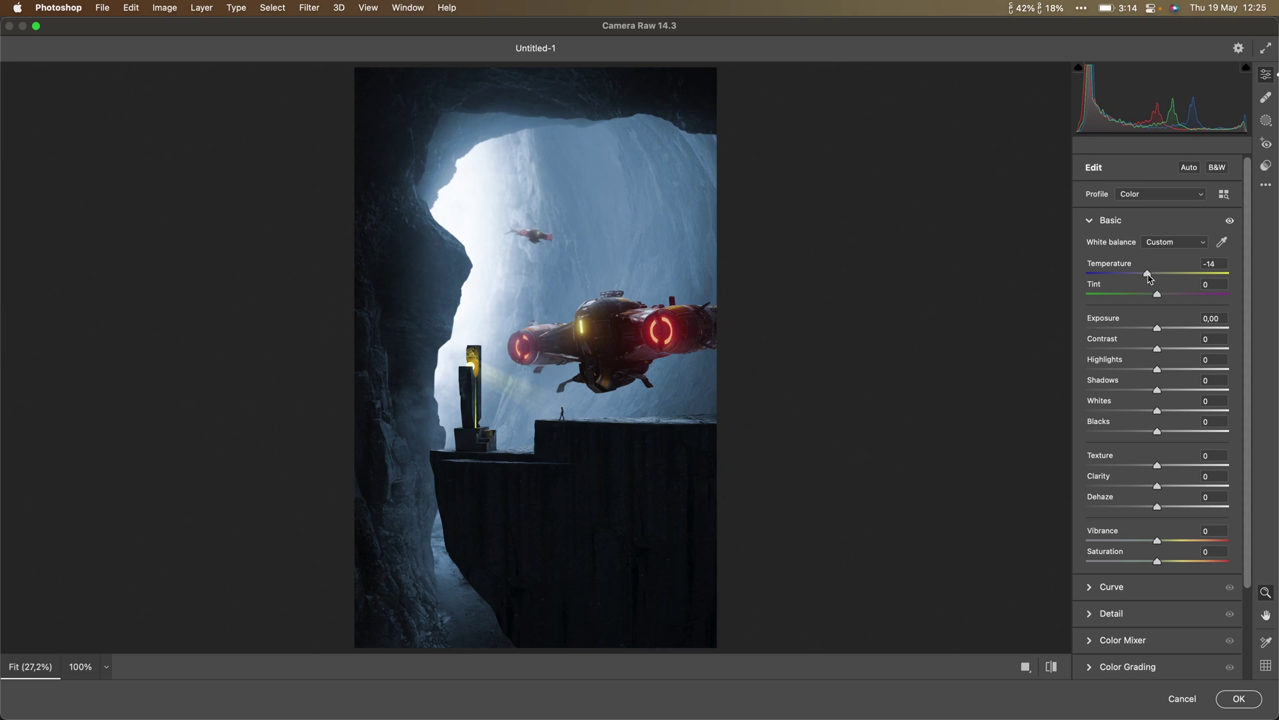
double_click(1149, 277)
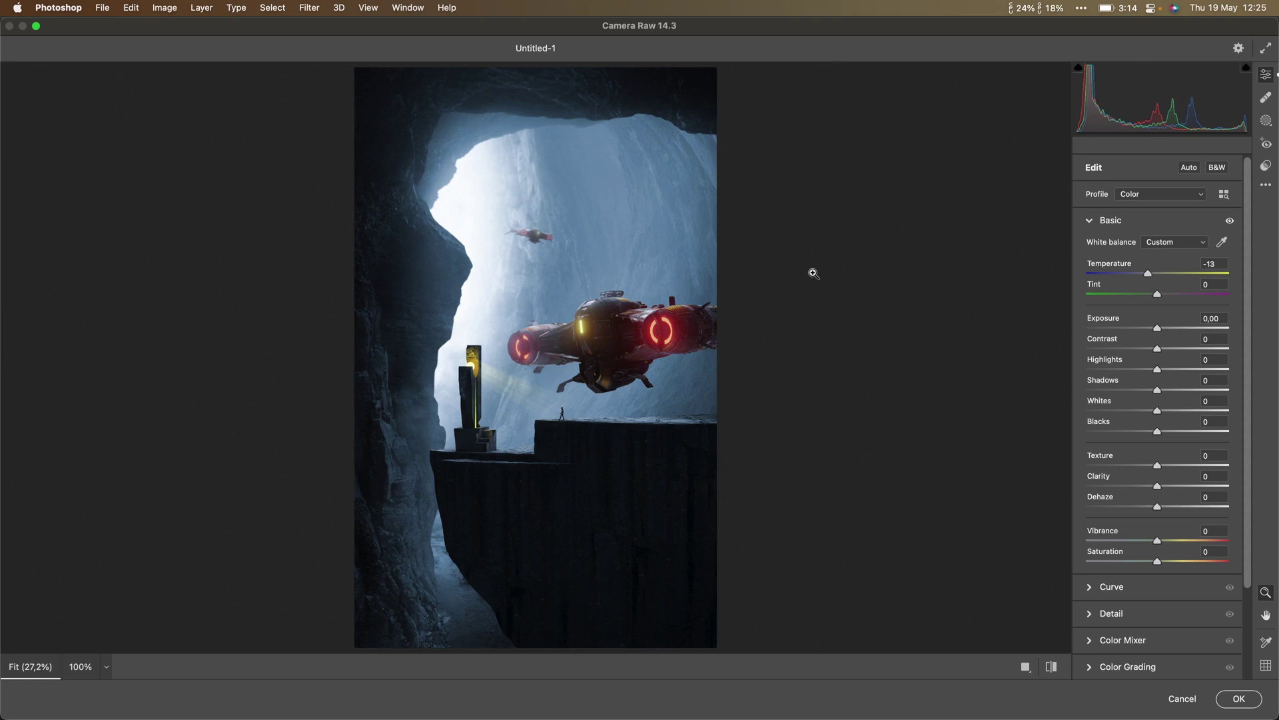
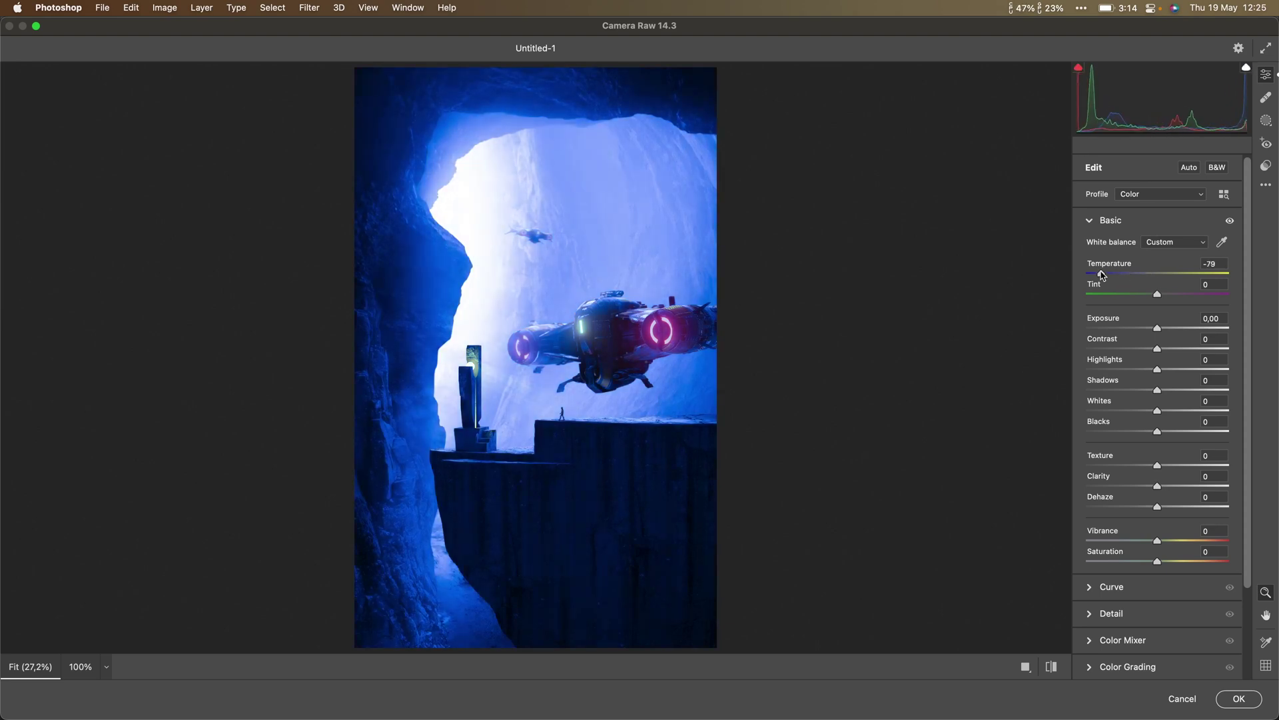
key("Tab")
double_click(1165, 274)
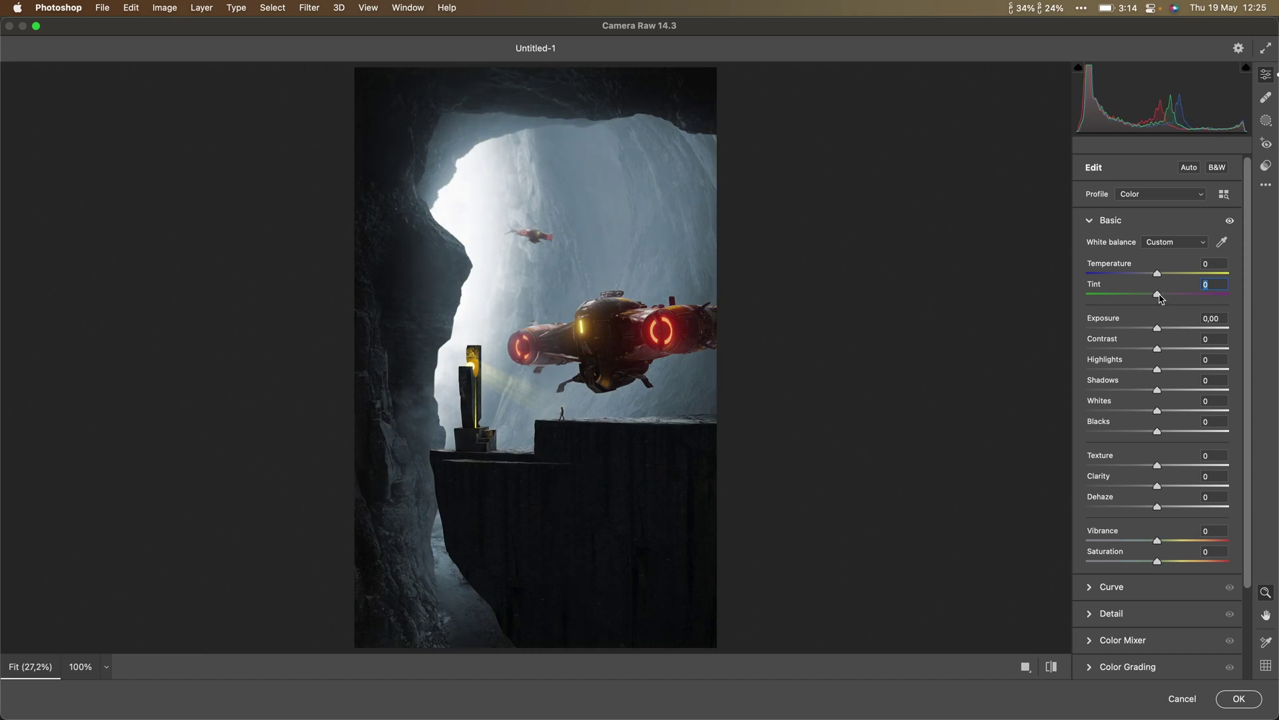
- Try a greener Tint, reset it, and set the white balance to Temperature -3 and Tint +2
mouse_move(1159, 298)
left_mouse_down()
mouse_move(1139, 298)
mouse_move(1206, 300)
mouse_move(1138, 300)
mouse_move(1149, 299)
left_mouse_up()
double_click(1149, 298)
left_click_drag(1160, 296, 1163, 298)
- Try stronger Exposure and a Contrast of +100, and reset both adjustments to 0
left_click_drag(1158, 331, 1242, 359)
double_click(1165, 331)
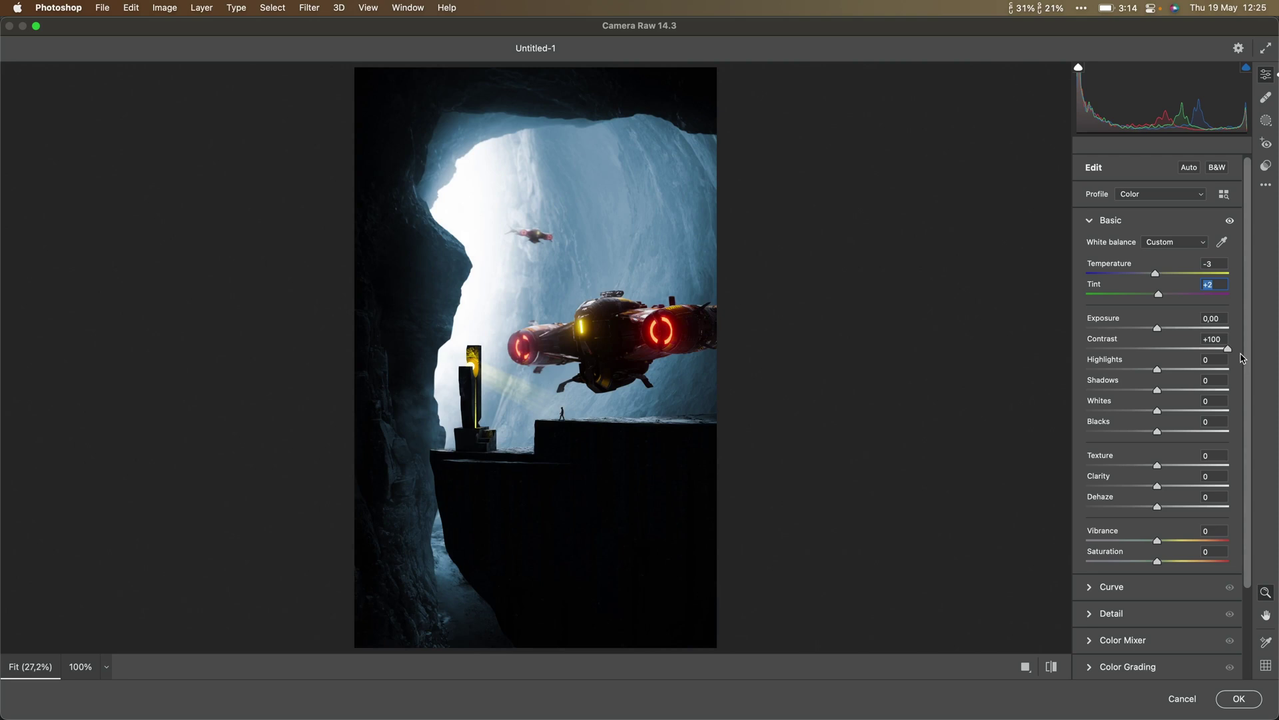
left_click_drag(1240, 358, 1168, 356)
double_click(1167, 349)
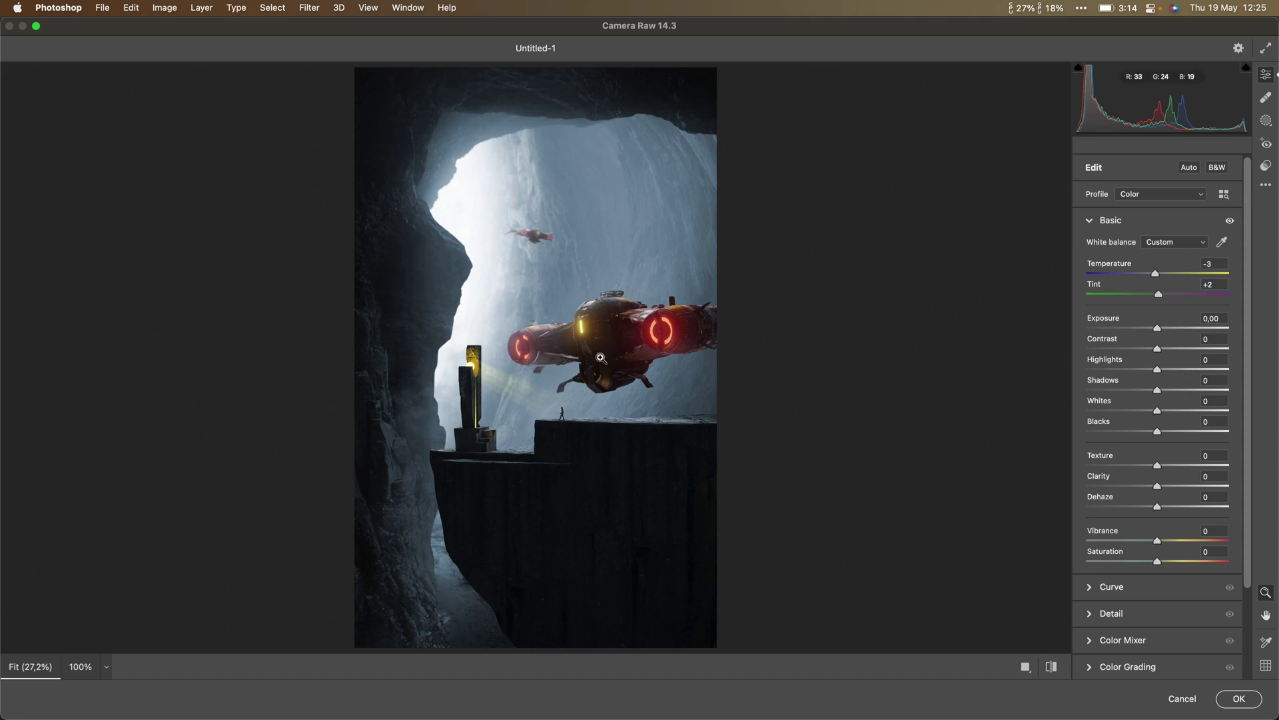
- Set Exposure to +0.05, Contrast to +5 and Shadows to +8, and try Highlights at +34 before resetting it to 0
left_click_drag(1157, 331, 1160, 331)
left_click_drag(1157, 390, 1166, 394)
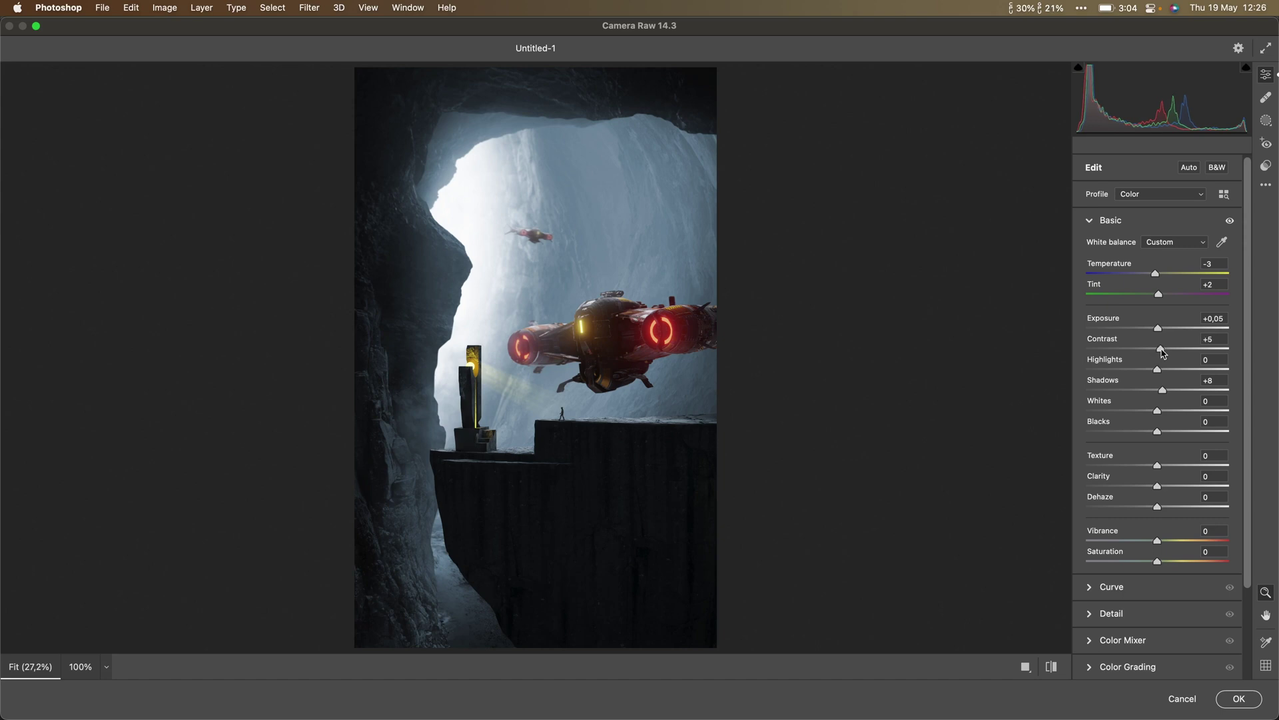
left_click_drag(1158, 370, 1181, 371)
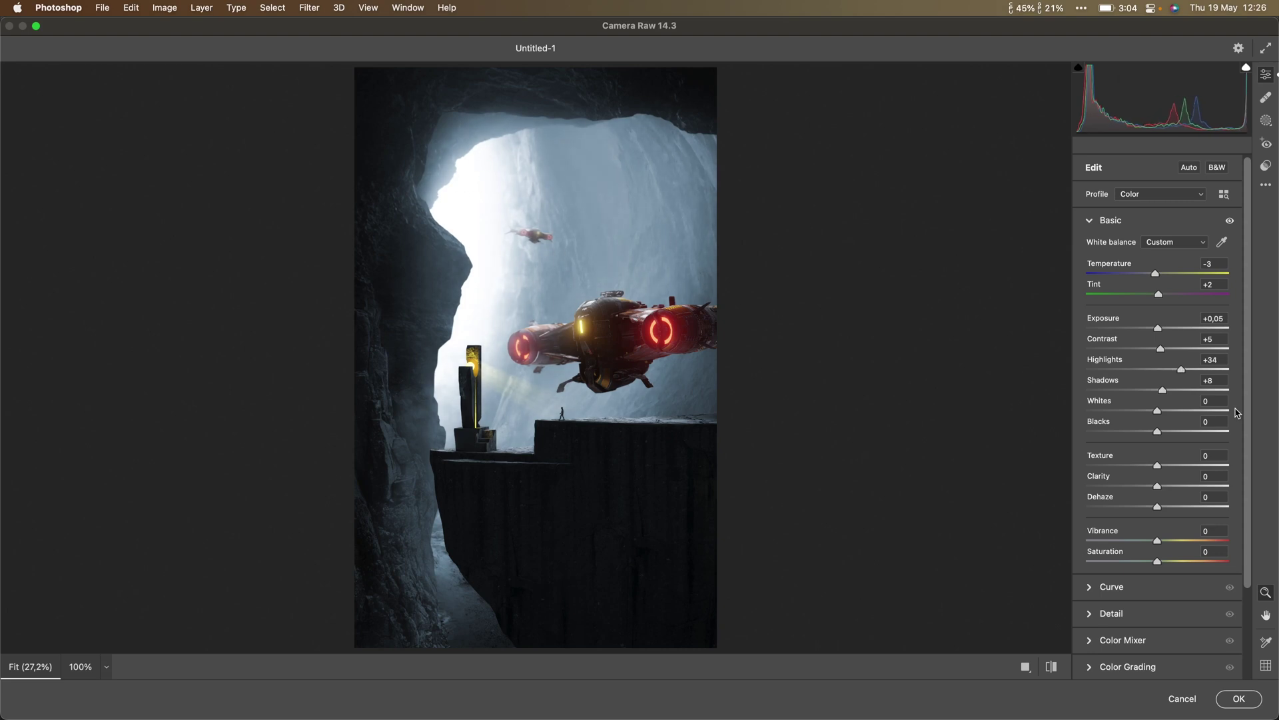
left_click_drag(1181, 371, 1179, 371)
double_click(1180, 371)
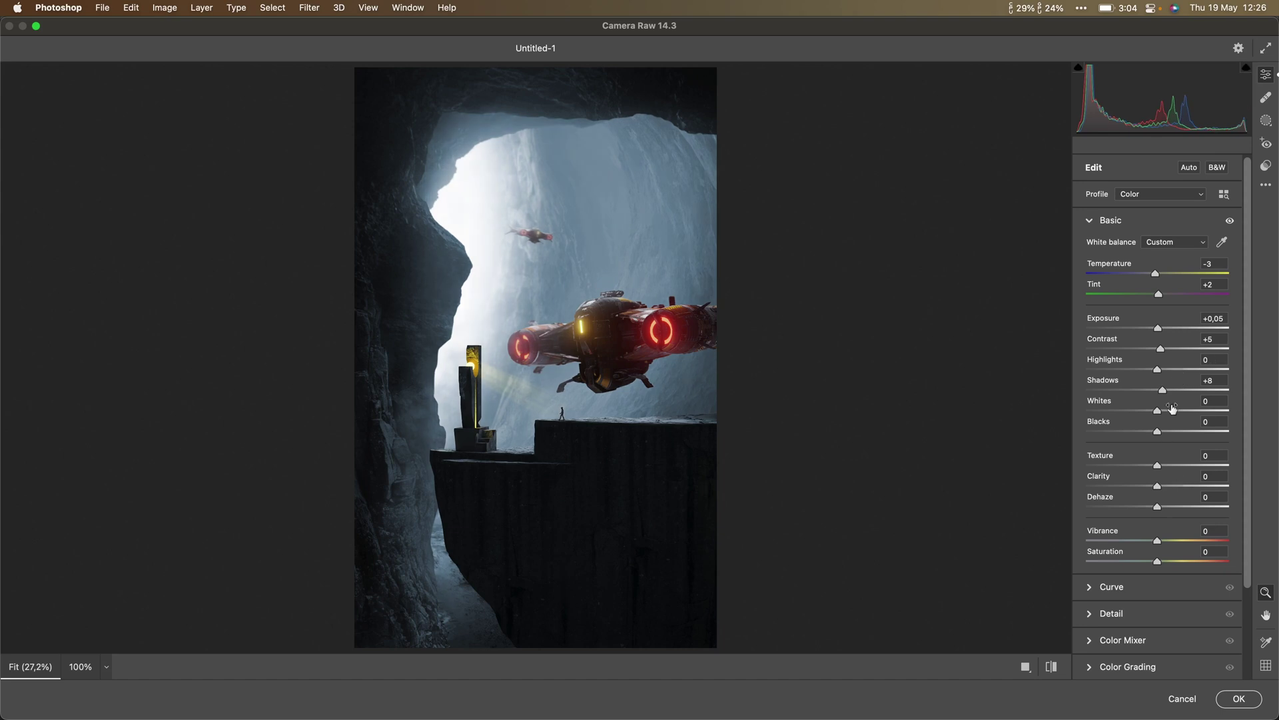
- Set Blacks to -3, Clarity to +8, Texture to +5 and Dehaze to -15
left_click_drag(1157, 431, 1155, 431)
mouse_move(1162, 490)
left_mouse_down()
mouse_move(1228, 492)
mouse_move(1166, 488)
left_mouse_up()
mouse_move(1161, 469)
left_mouse_down()
mouse_move(1214, 470)
mouse_move(1168, 465)
left_mouse_up()
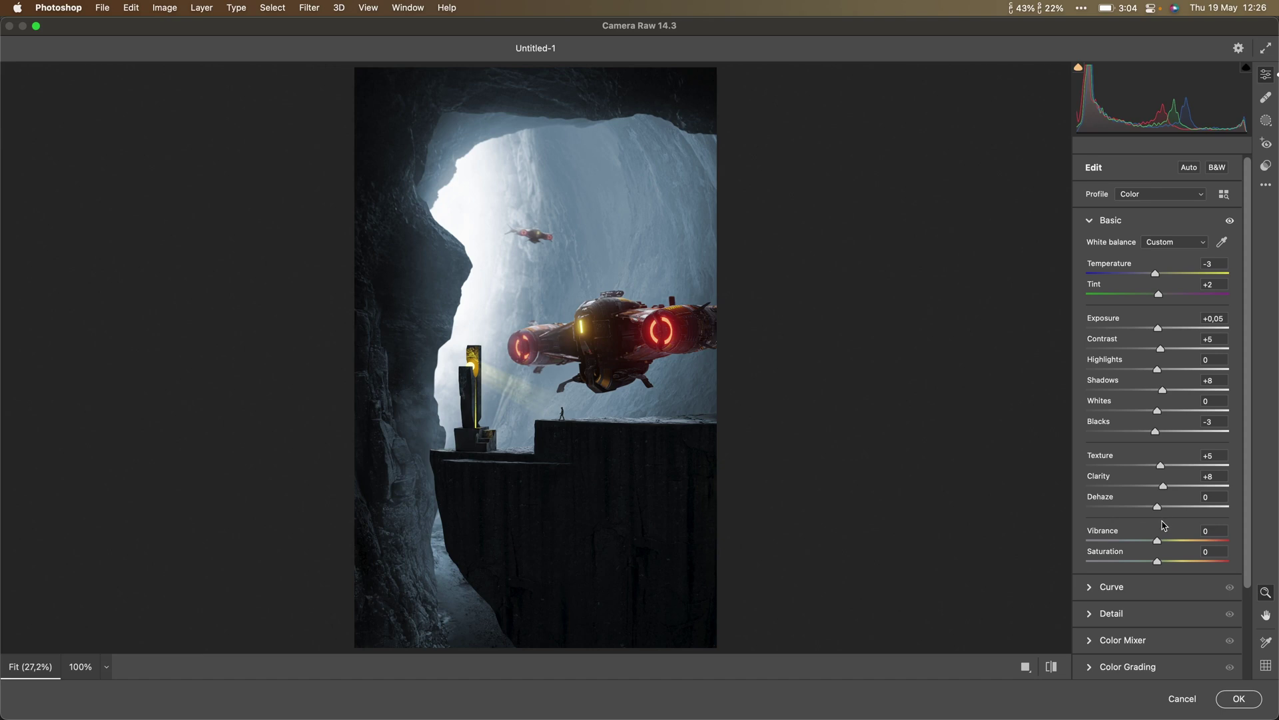
mouse_move(1160, 510)
left_mouse_down()
mouse_move(1179, 511)
mouse_move(1129, 510)
mouse_move(1159, 510)
mouse_move(1149, 511)
left_mouse_up()
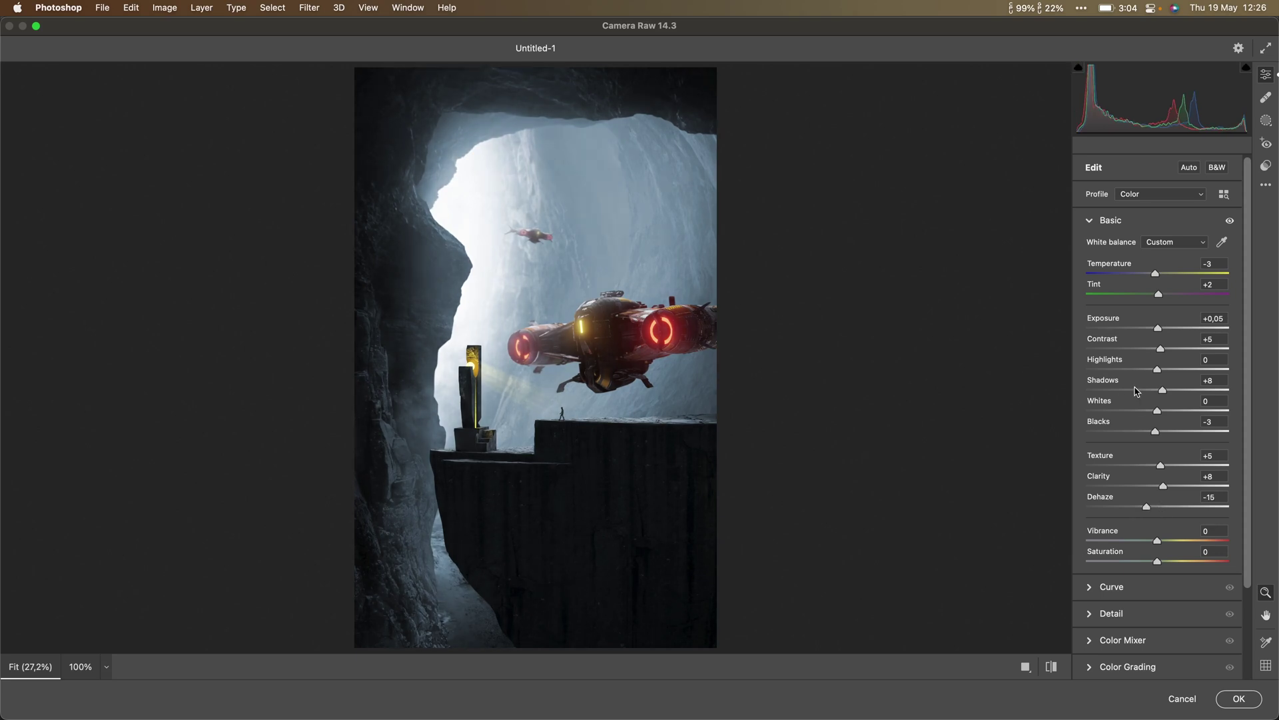
- Try Highlights at +31 and reset it, and set Whites to +9 and Highlights to +4
left_click_drag(1158, 371, 1179, 370)
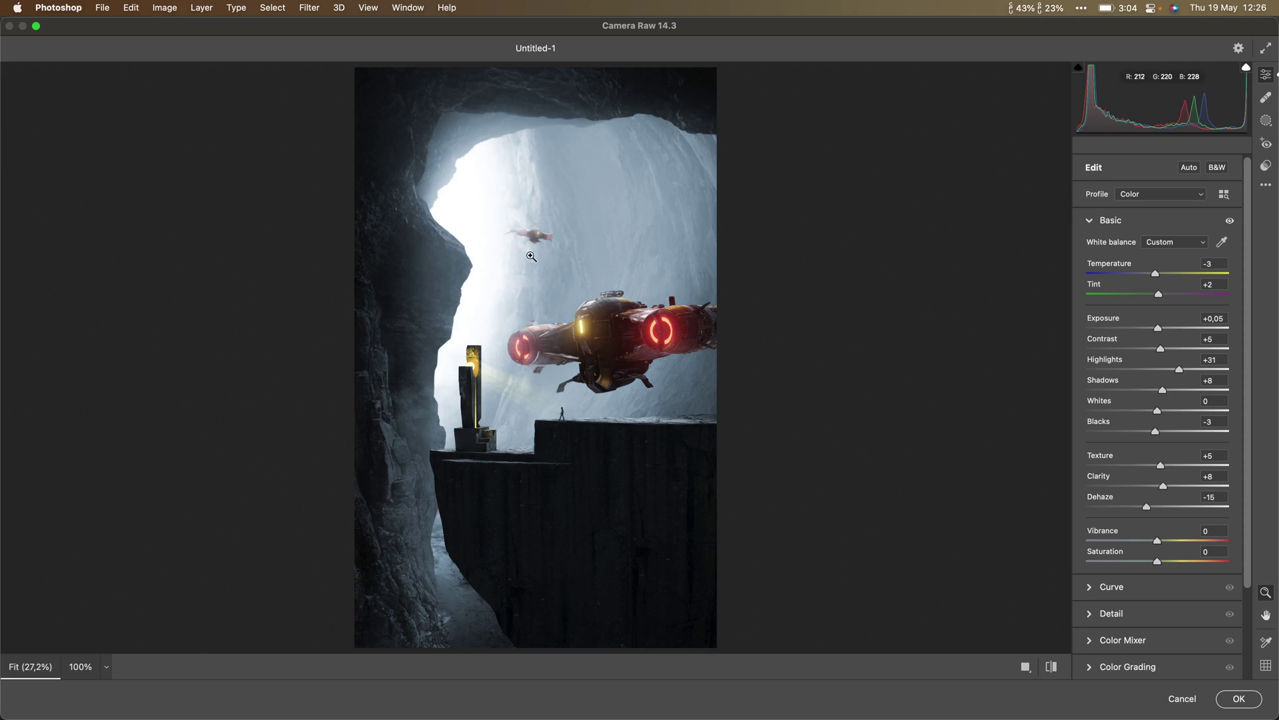
double_click(1178, 368)
mouse_move(1157, 411)
left_mouse_down()
mouse_move(1210, 414)
mouse_move(1165, 417)
left_mouse_up()
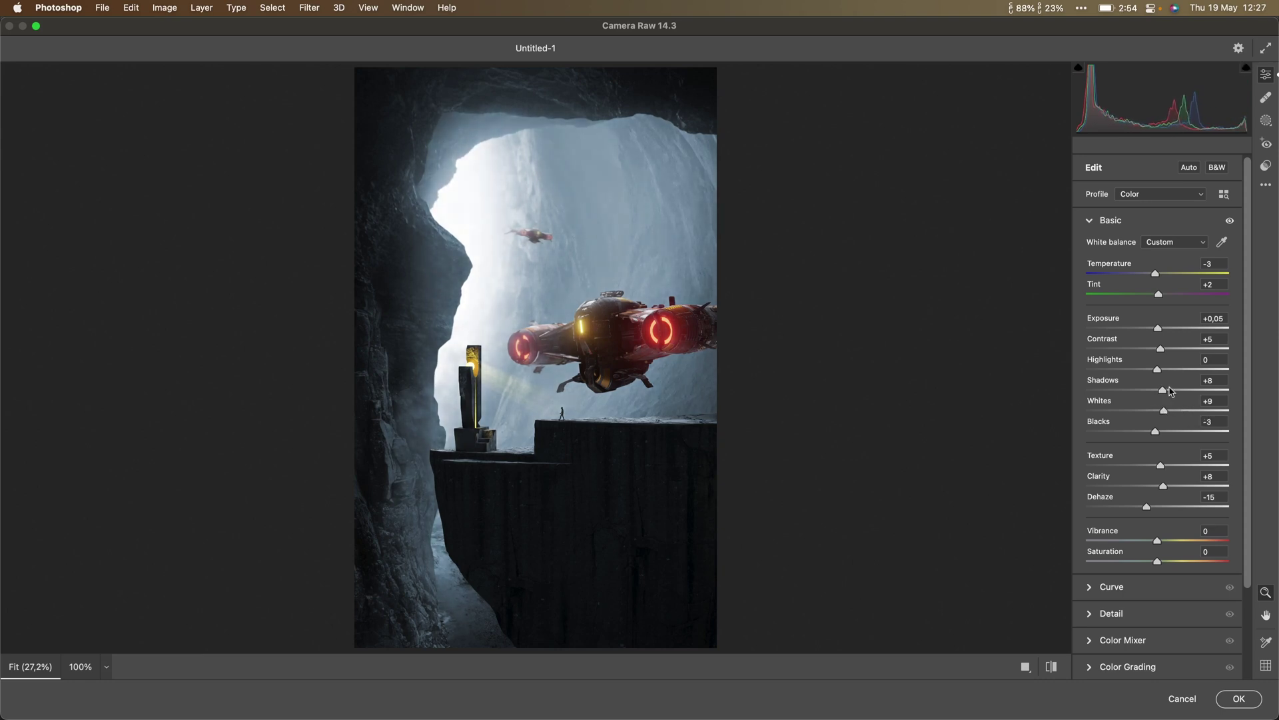
left_click_drag(1160, 370, 1163, 372)
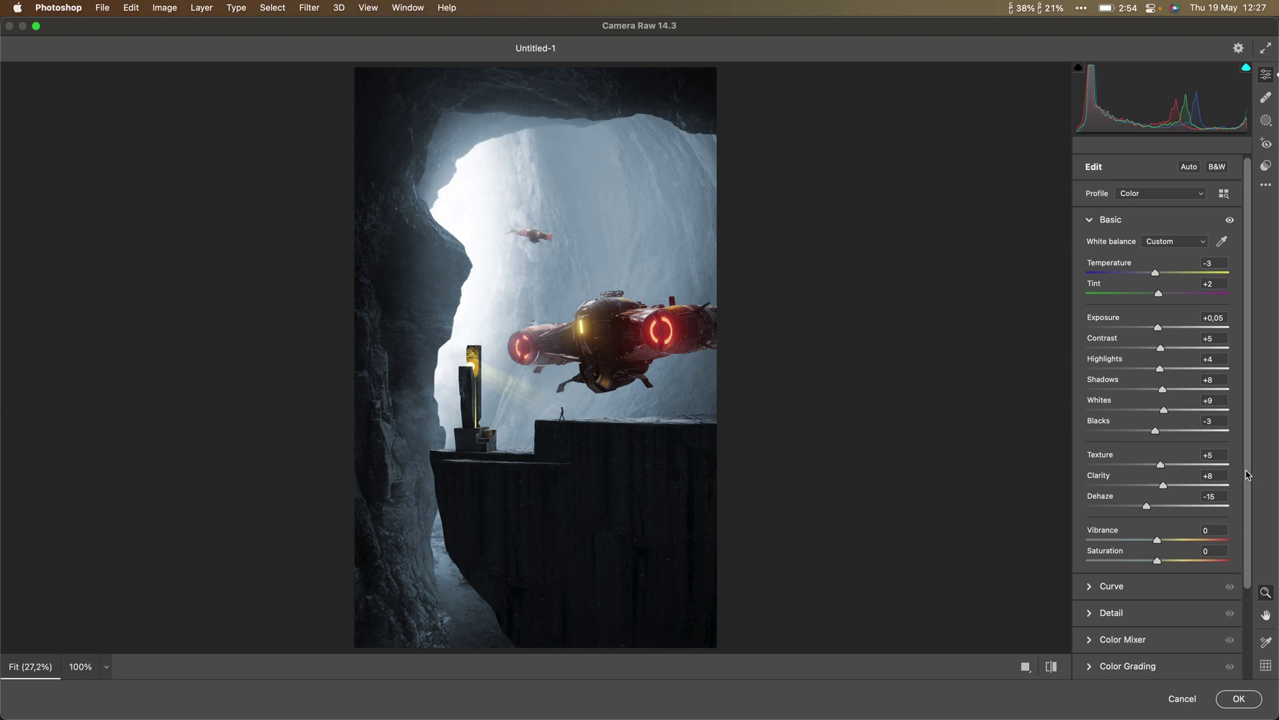
- Tint the shadows in Color Grading with Hue 253, Saturation 17 and Luminance +10
scroll(1252, 475, "down", 4)
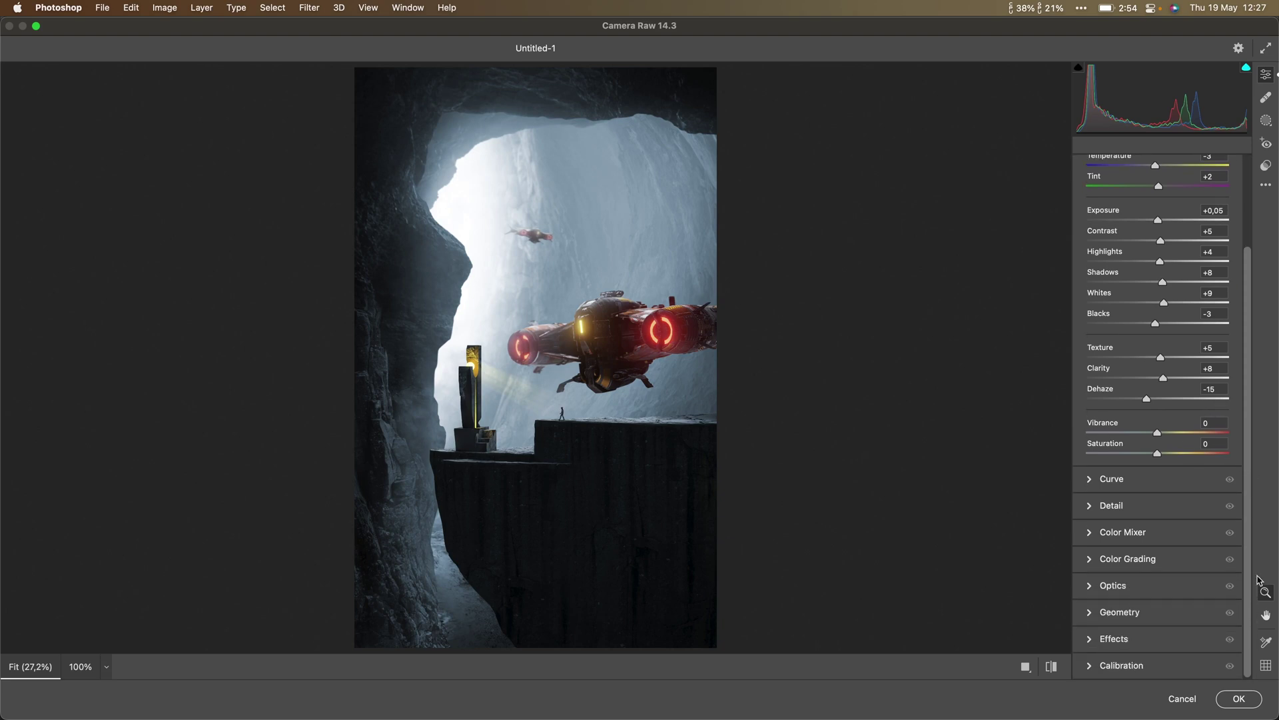
left_click(1117, 561)
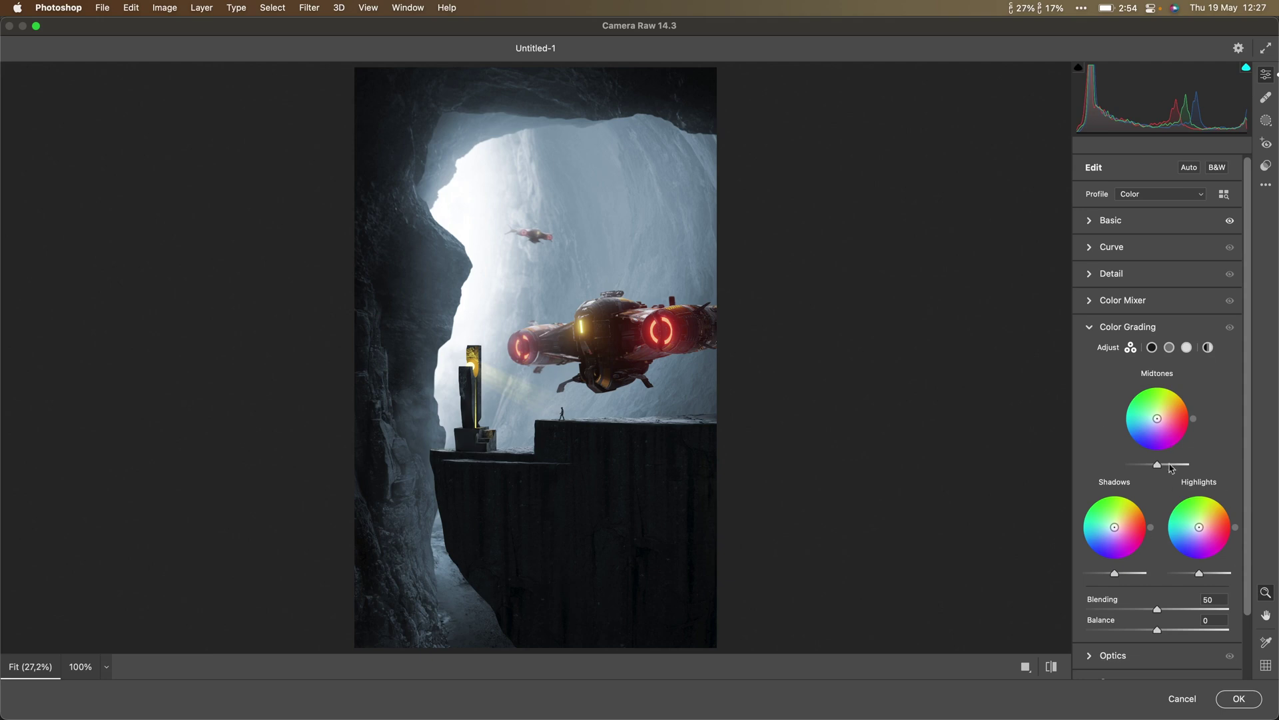
left_click(1150, 352)
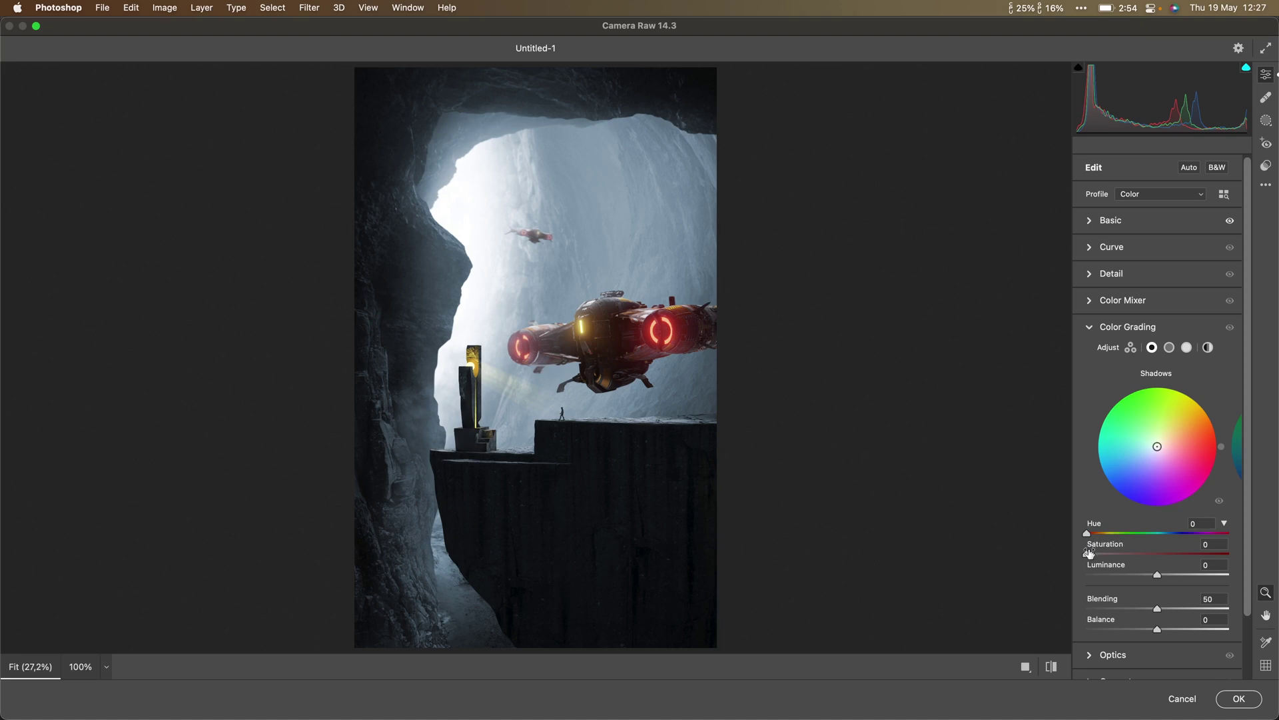
left_click_drag(1089, 557, 1197, 558)
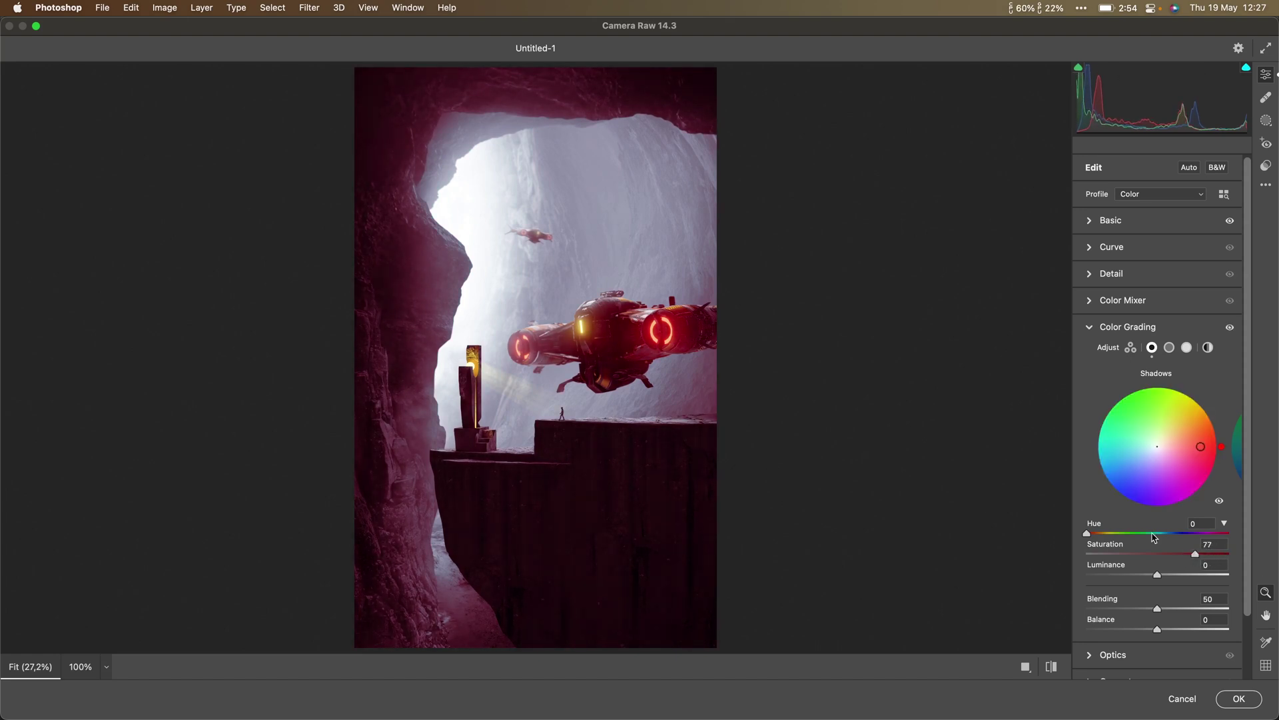
left_click_drag(1087, 535, 1187, 538)
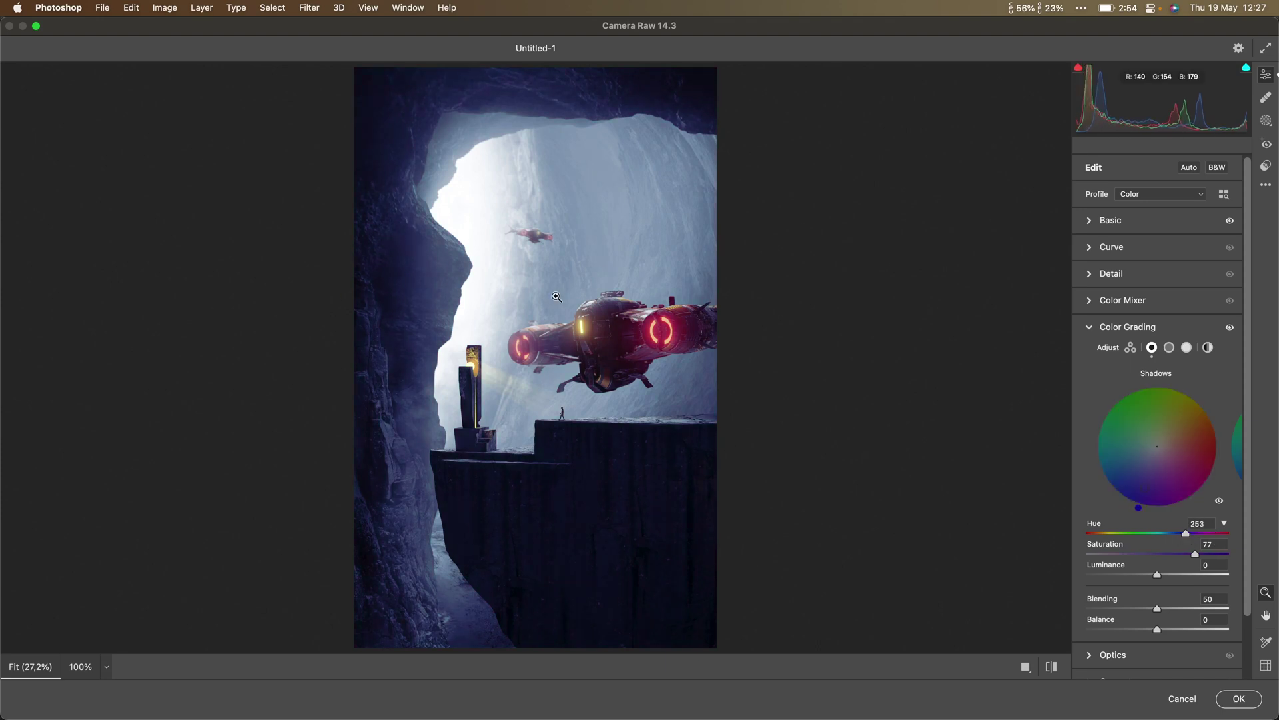
left_click_drag(1198, 555, 1167, 582)
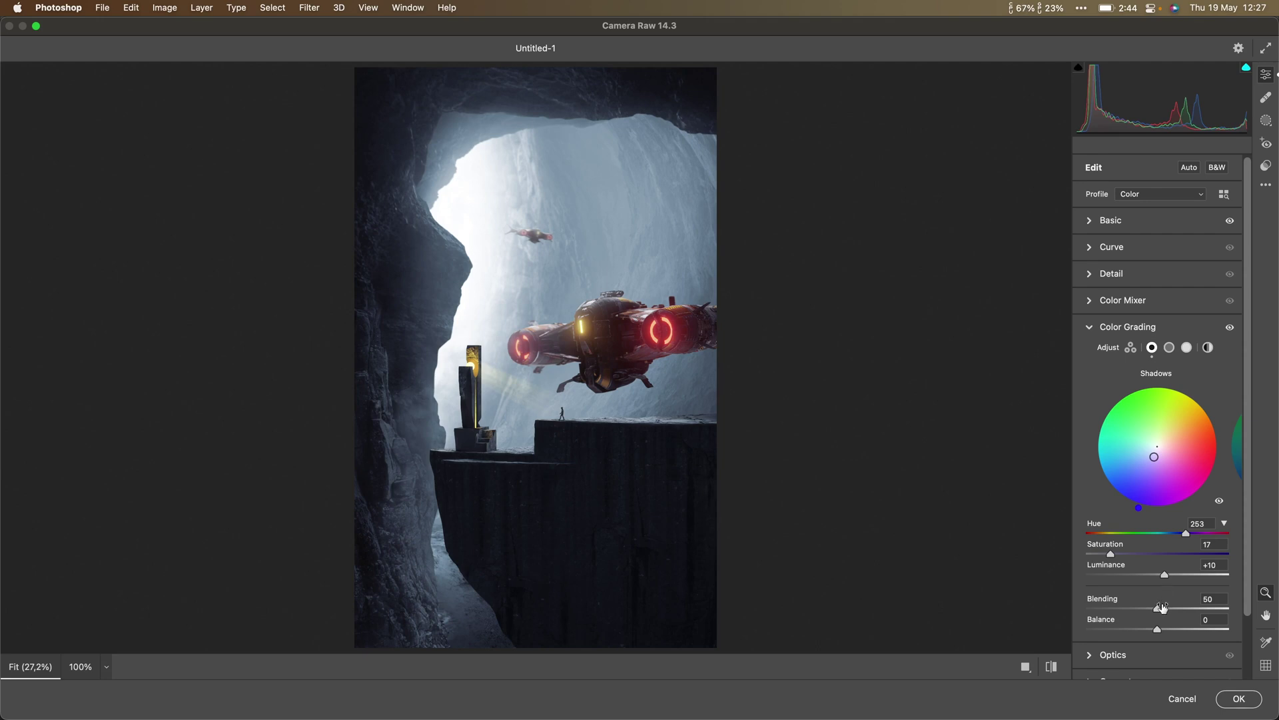
- Try shifting the Color Grading Balance and Blending, and restore Balance to 0 and Blending to 50
left_click_drag(1157, 630, 1087, 626)
double_click(1086, 629)
mouse_move(1161, 613)
left_mouse_down()
mouse_move(1171, 610)
mouse_move(1093, 608)
mouse_move(1200, 607)
mouse_move(1168, 607)
left_mouse_up()
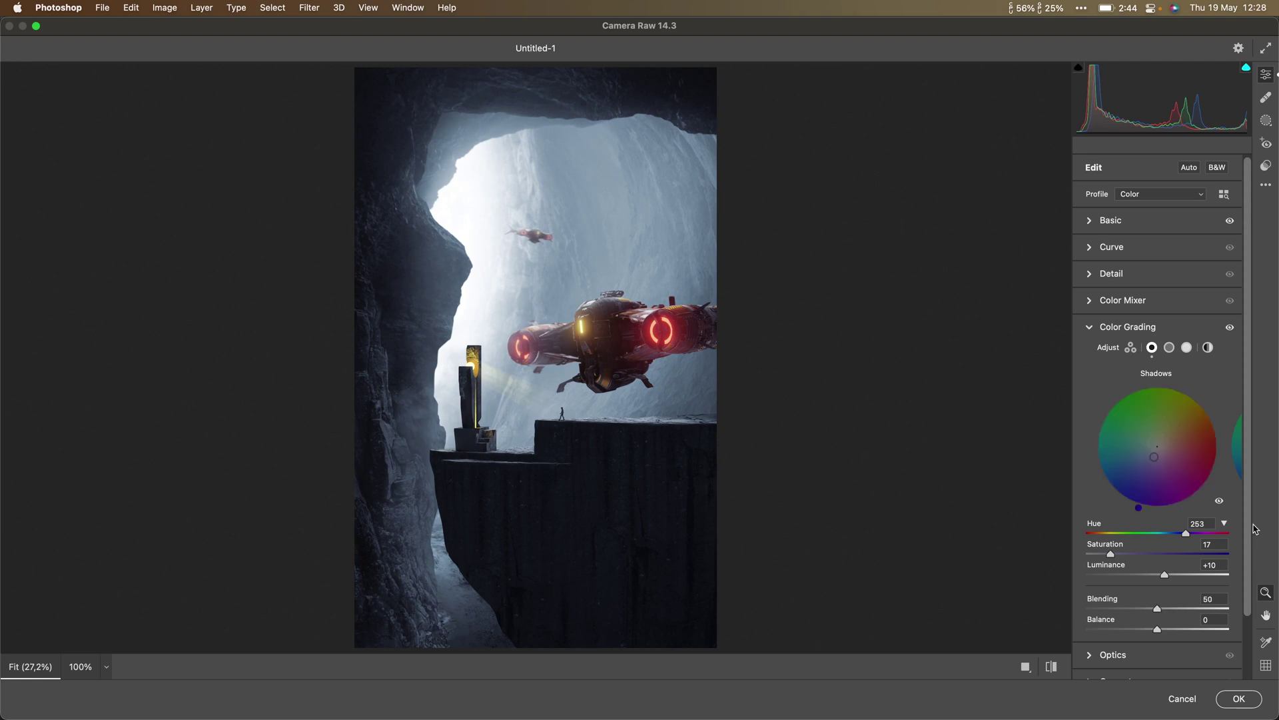
- Tint the midtones in Color Grading with Hue 214 and Saturation 23
left_click(1170, 348)
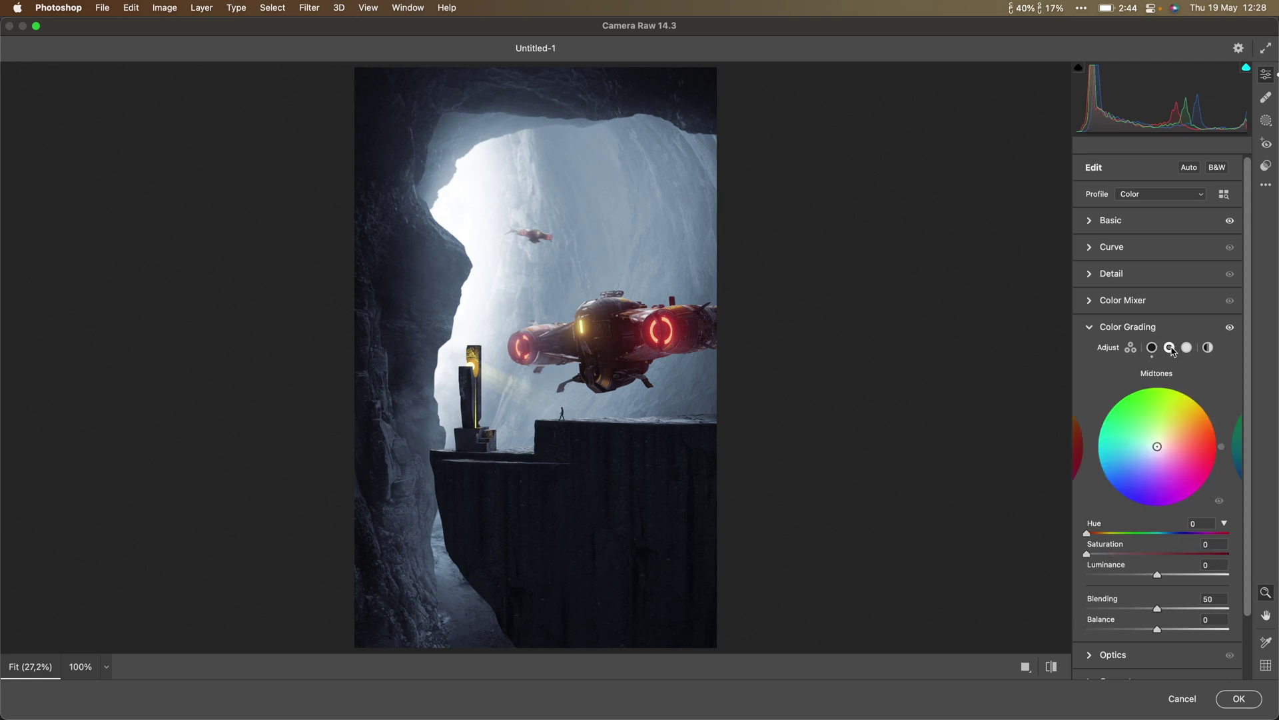
left_click_drag(1087, 554, 1190, 553)
left_click_drag(1087, 533, 1168, 539)
left_click_drag(1173, 540, 1120, 553)
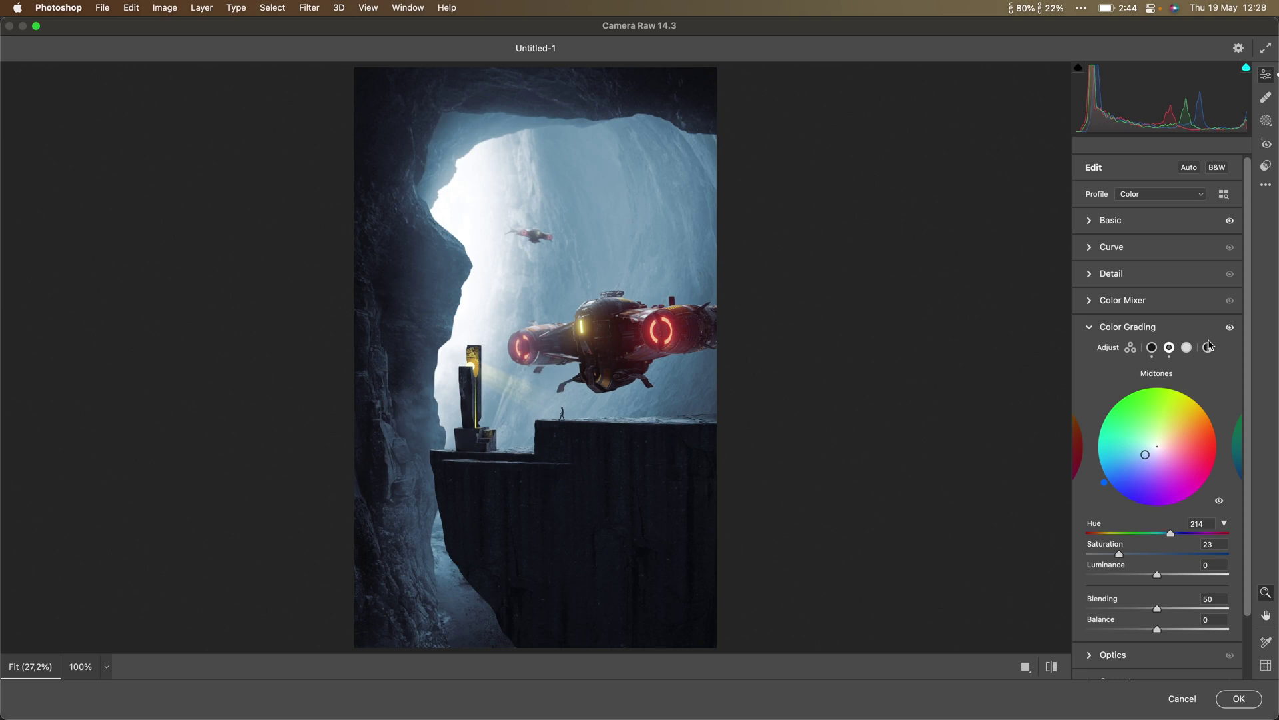
- Try warm highlight tints such as Hue 42 at Saturation 62, and set the highlights to Hue 214 and Saturation 6
left_click(1188, 347)
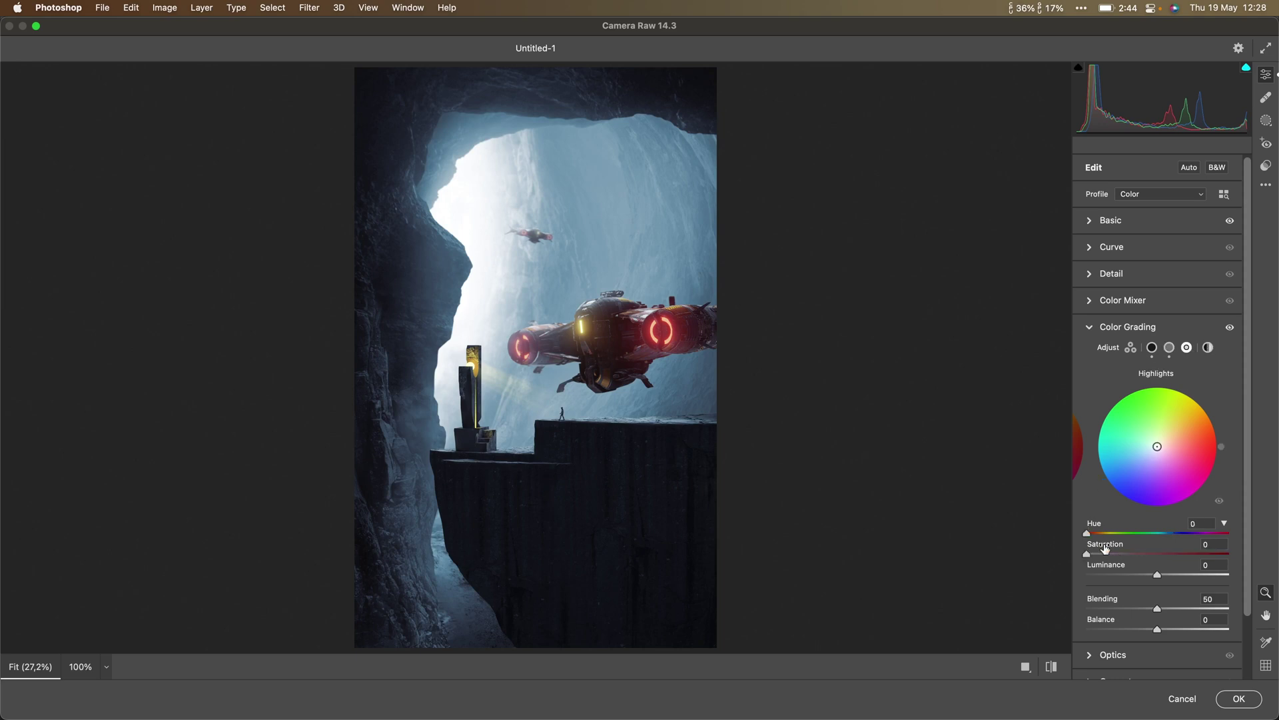
left_click_drag(1087, 554, 1174, 554)
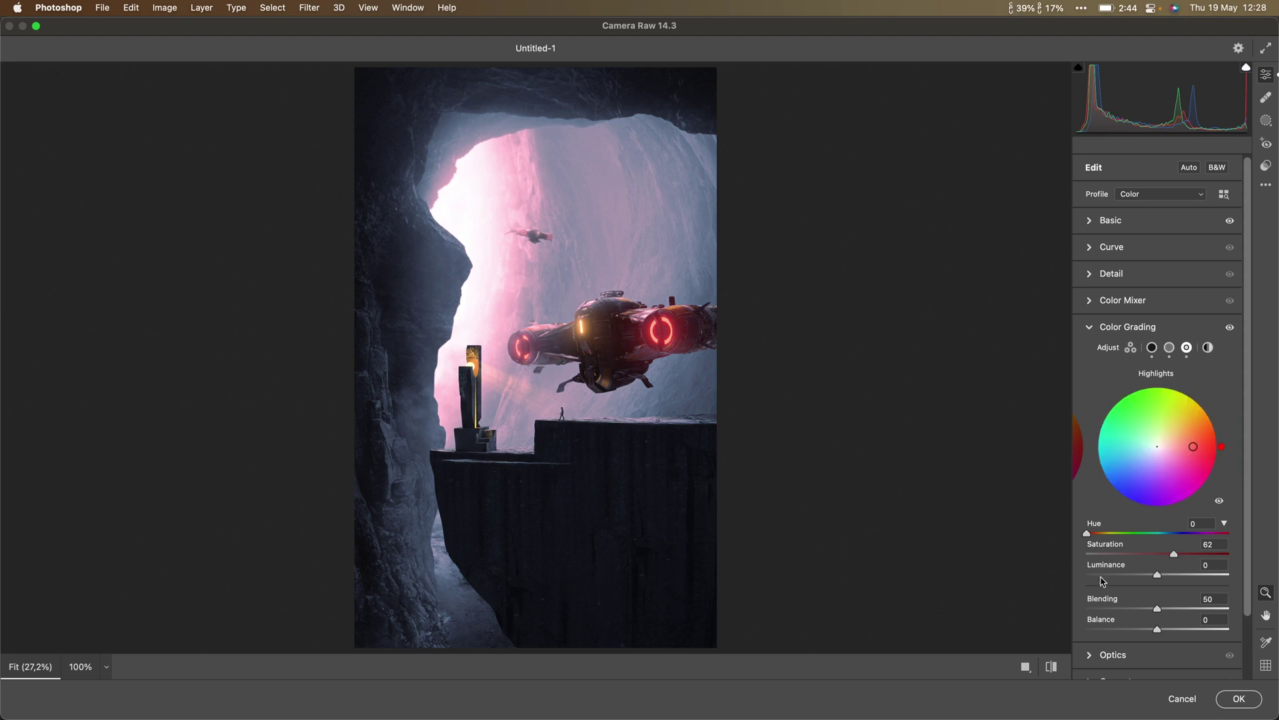
left_click(1104, 534)
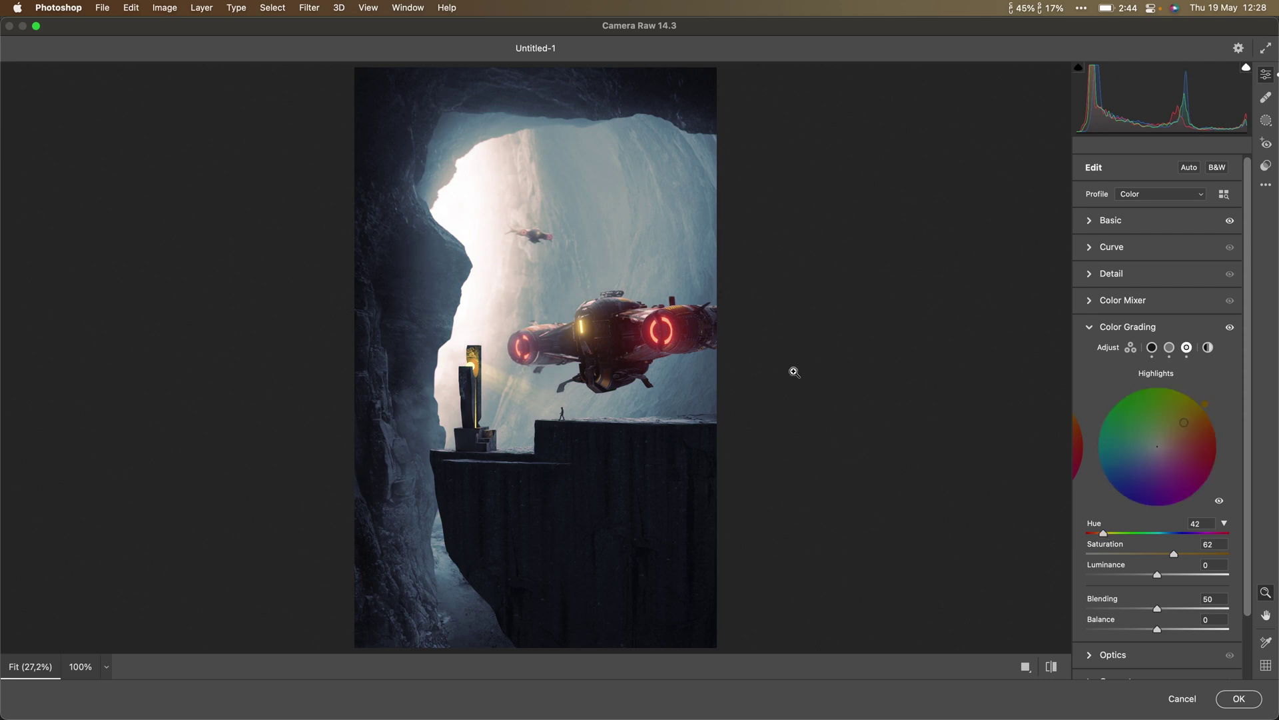
left_click_drag(1104, 533, 1064, 534)
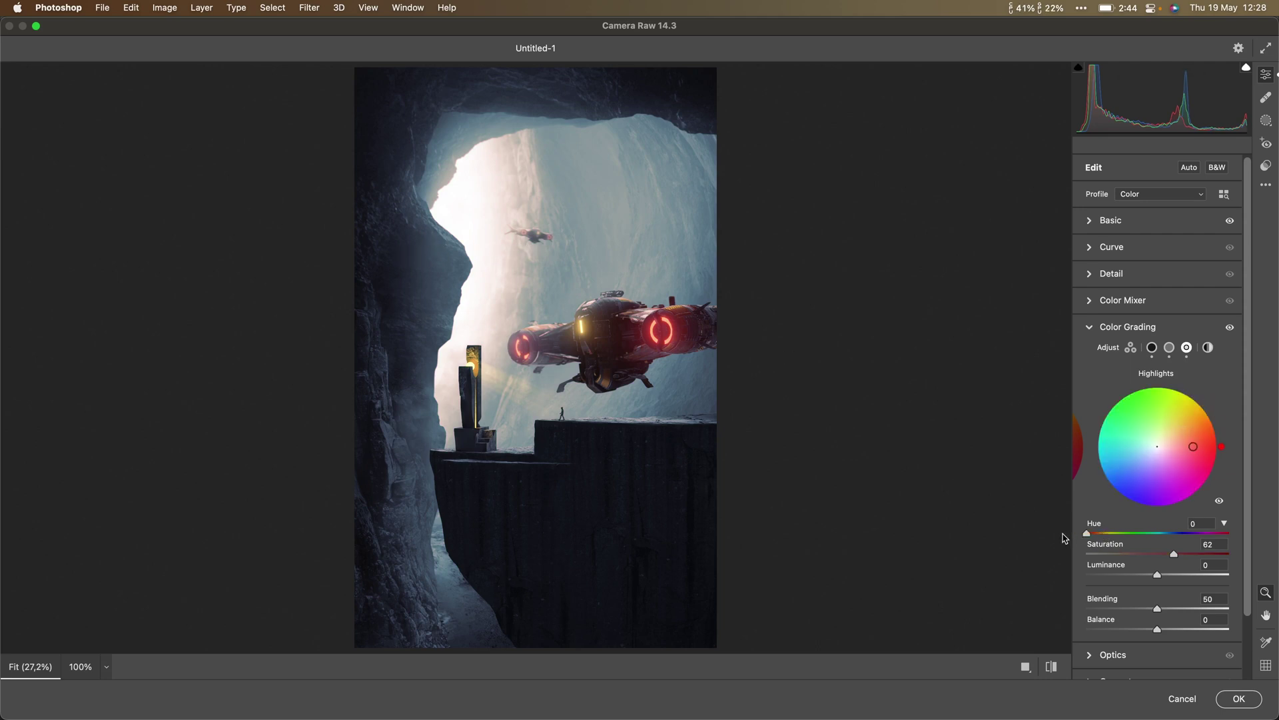
left_click(1104, 534)
left_click_drag(1174, 554, 1140, 556)
left_click(1151, 534)
left_click(1171, 534)
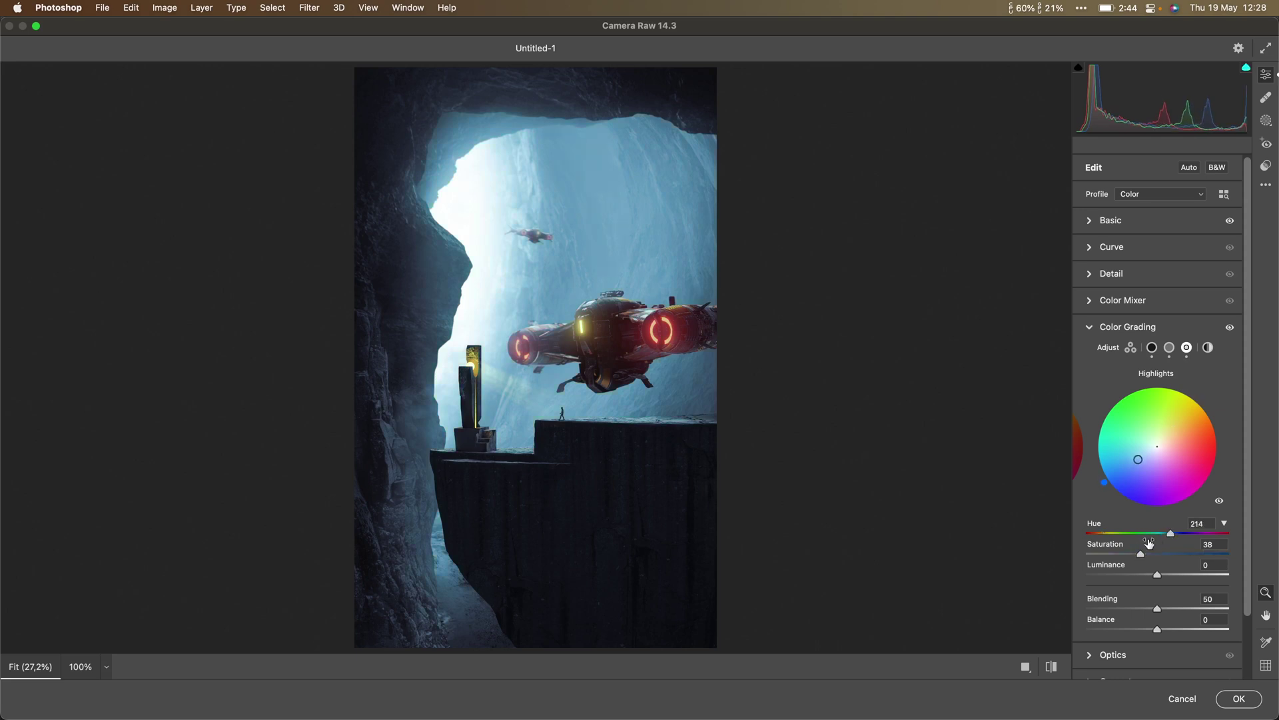
left_click_drag(1140, 555, 1097, 557)
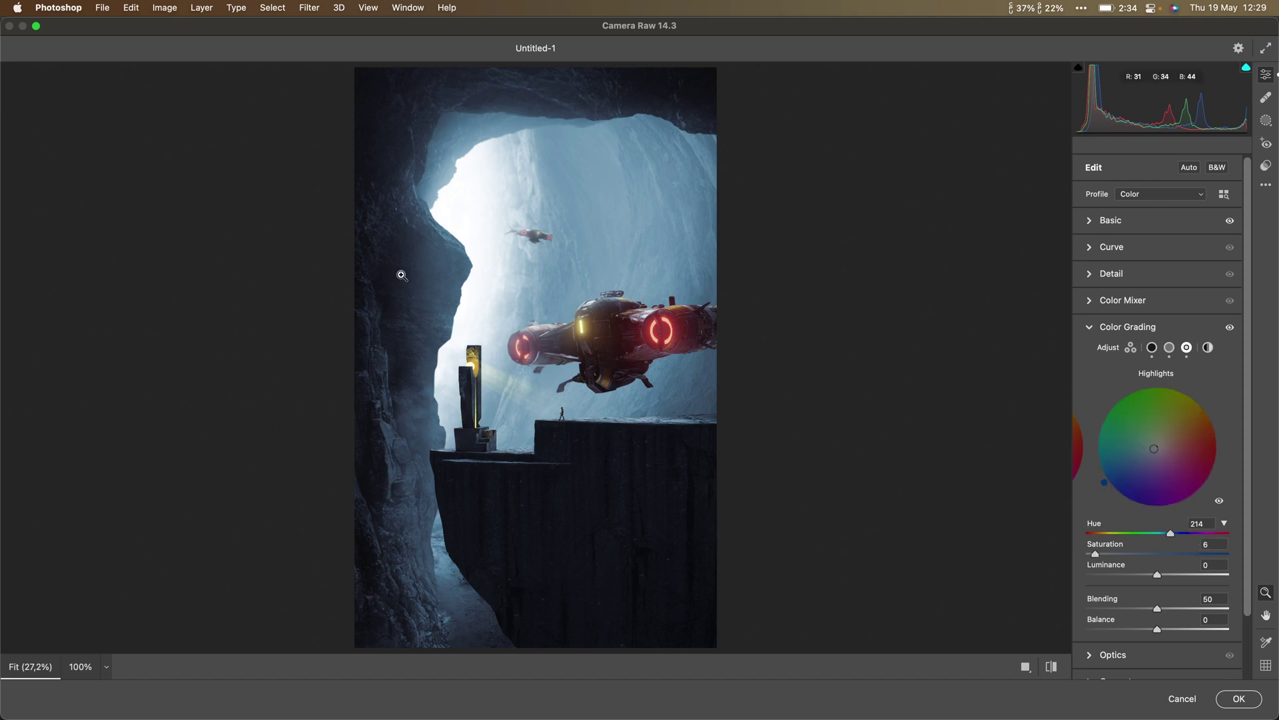
- Add a soft dark vignette in the Effects settings with Vignetting -18 and Feather 100
left_click_drag(1246, 414, 1256, 487)
left_click(1114, 639)
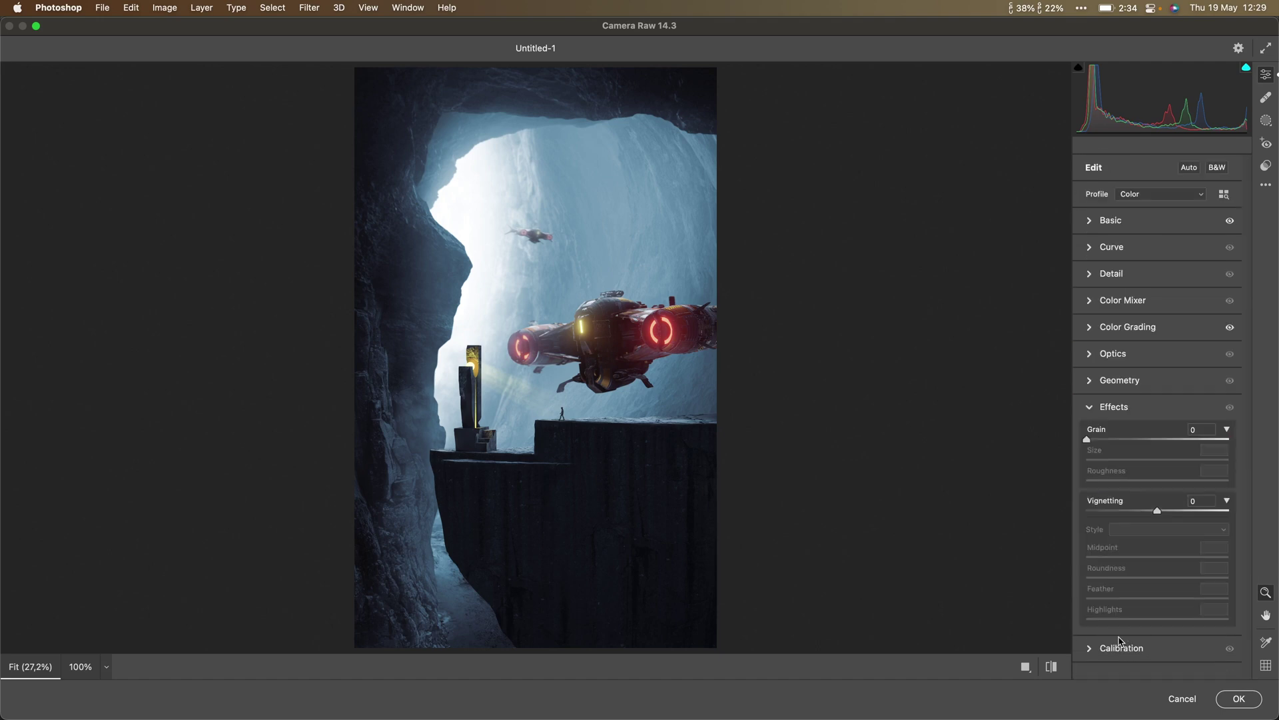
left_click_drag(1157, 511, 1141, 513)
left_click_drag(1157, 598, 1250, 599)
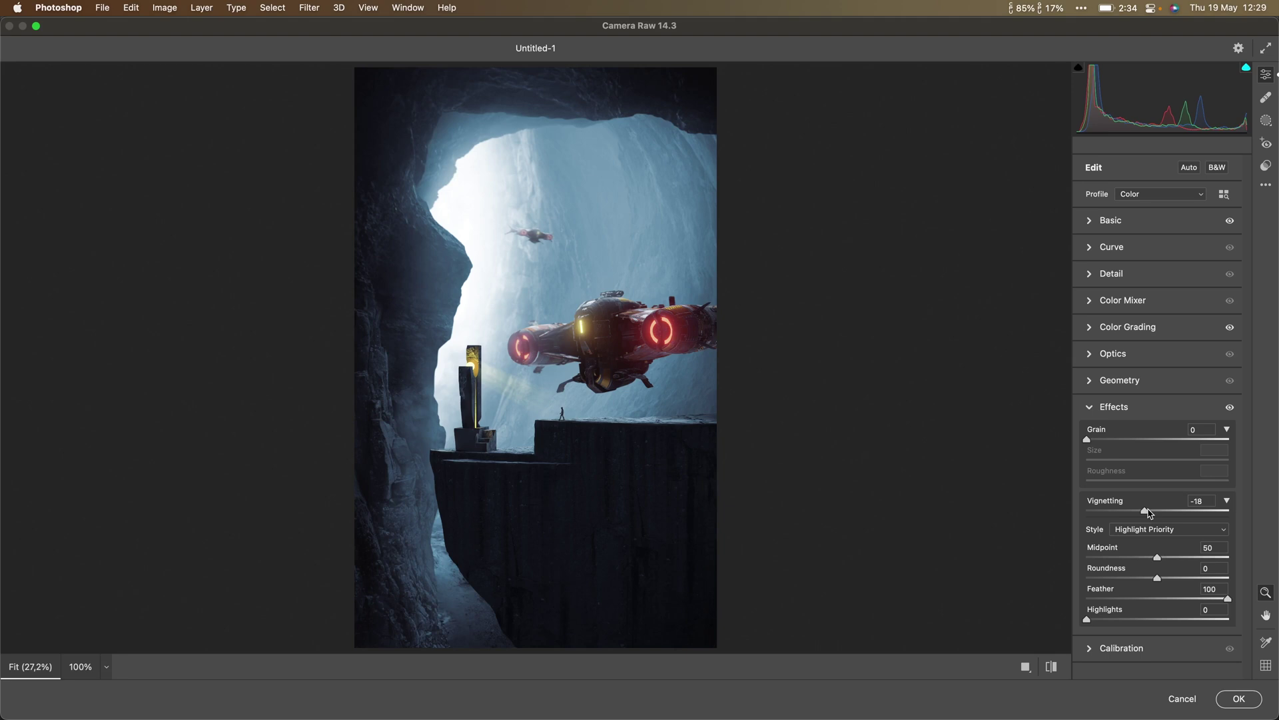
- Adjust the Calibration with Green Primary Saturation around +14, trying Red Primary Hue +38 and Blue Primary Hue -36 before easing the blue shift
left_click(1120, 649)
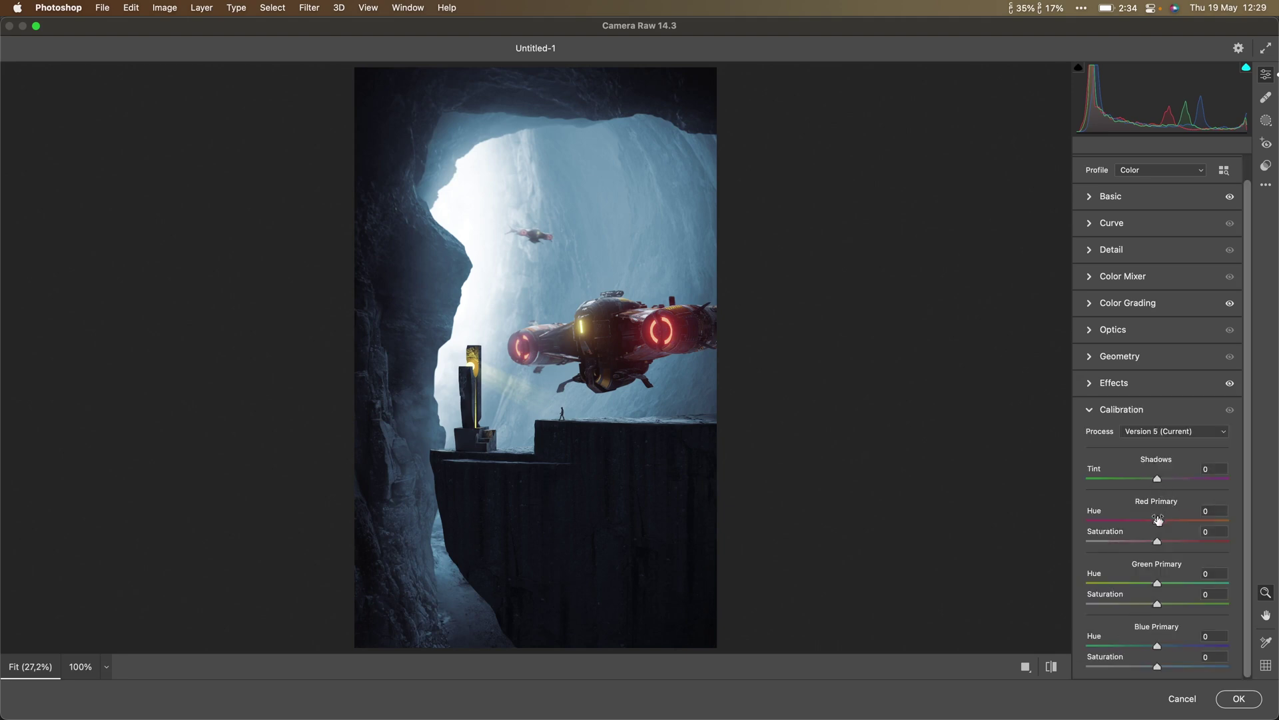
mouse_move(1162, 604)
left_mouse_down()
mouse_move(1199, 604)
mouse_move(1174, 602)
left_mouse_up()
mouse_move(1158, 541)
left_mouse_down()
mouse_move(1199, 543)
mouse_move(1137, 541)
left_mouse_up()
mouse_move(1161, 523)
left_mouse_down()
mouse_move(1195, 525)
mouse_move(1118, 519)
mouse_move(1220, 524)
mouse_move(1088, 511)
mouse_move(1170, 527)
left_mouse_up()
left_click_drag(1149, 649, 1154, 648)
left_click_drag(1155, 649, 1132, 647)
left_click_drag(1165, 520, 1183, 523)
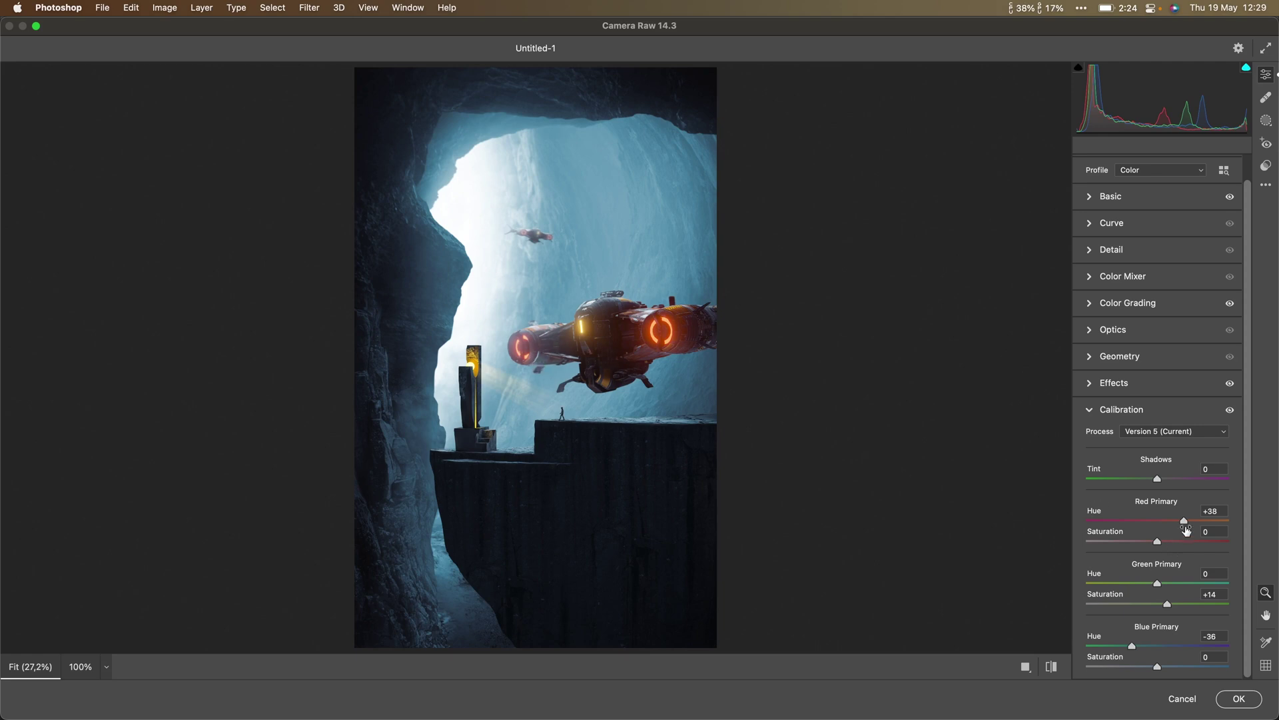
left_click_drag(1132, 646, 1147, 648)
mouse_move(1167, 604)
left_mouse_down()
mouse_move(1191, 604)
mouse_move(1146, 604)
mouse_move(1205, 608)
mouse_move(1166, 603)
left_mouse_up()
- Compare the image before and after grading by resetting and restoring all adjustments
key("super+alt+r")
key("super+z")
key("super+shift+z")
key("super+z")
key("super+shift+z")
key("super+z")
- Zoom in on the spaceship to try Grain at 64 with different Size and Roughness values, and reset Grain to 0
left_click(1114, 383)
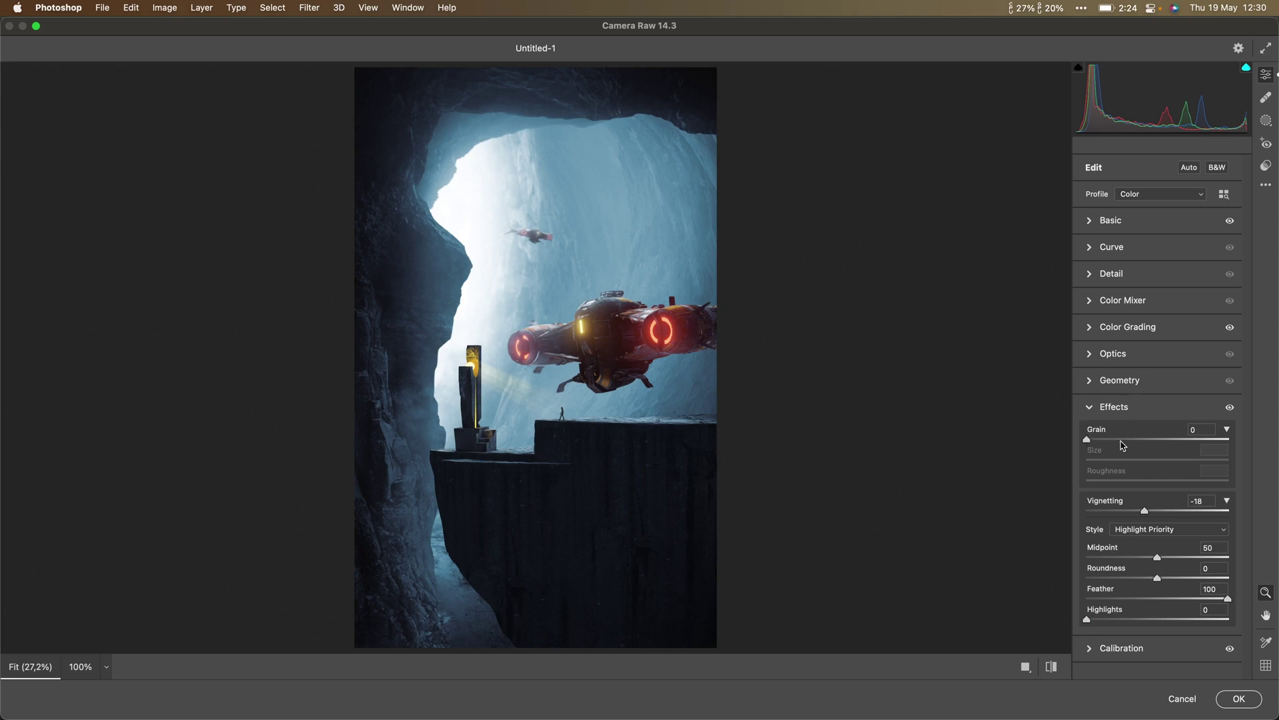
left_click(602, 321)
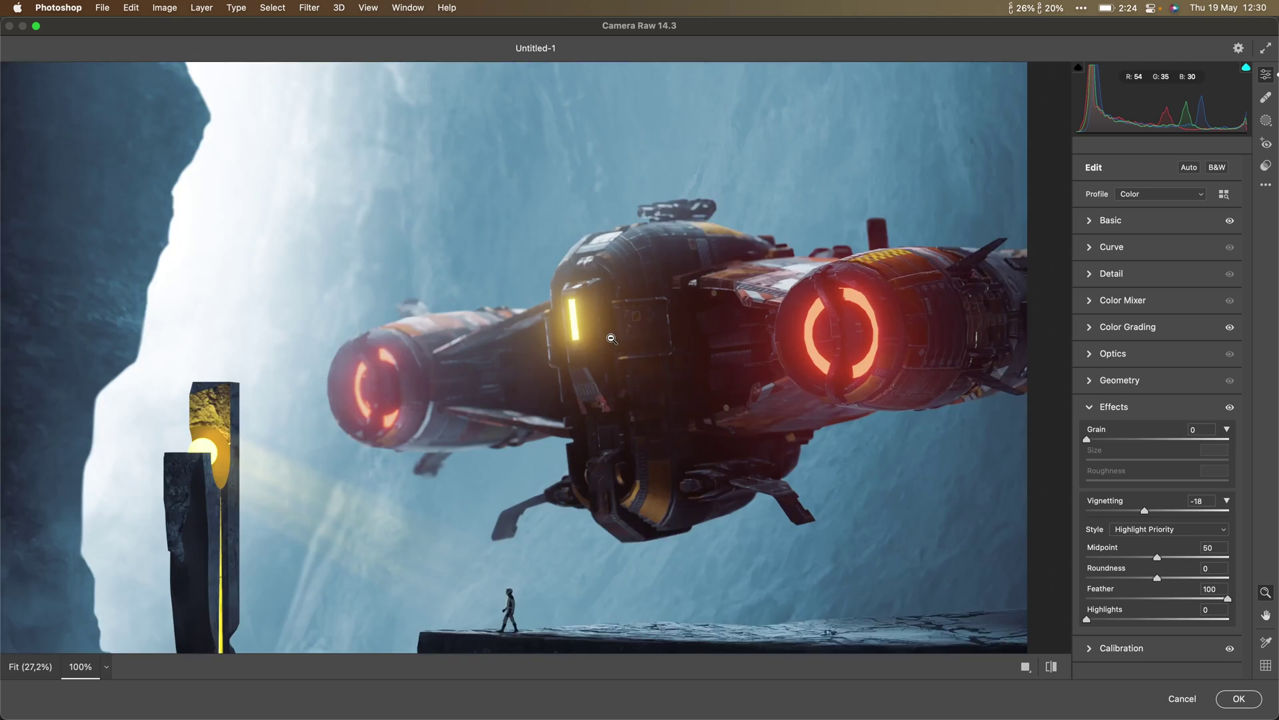
left_click_drag(1087, 440, 1178, 442)
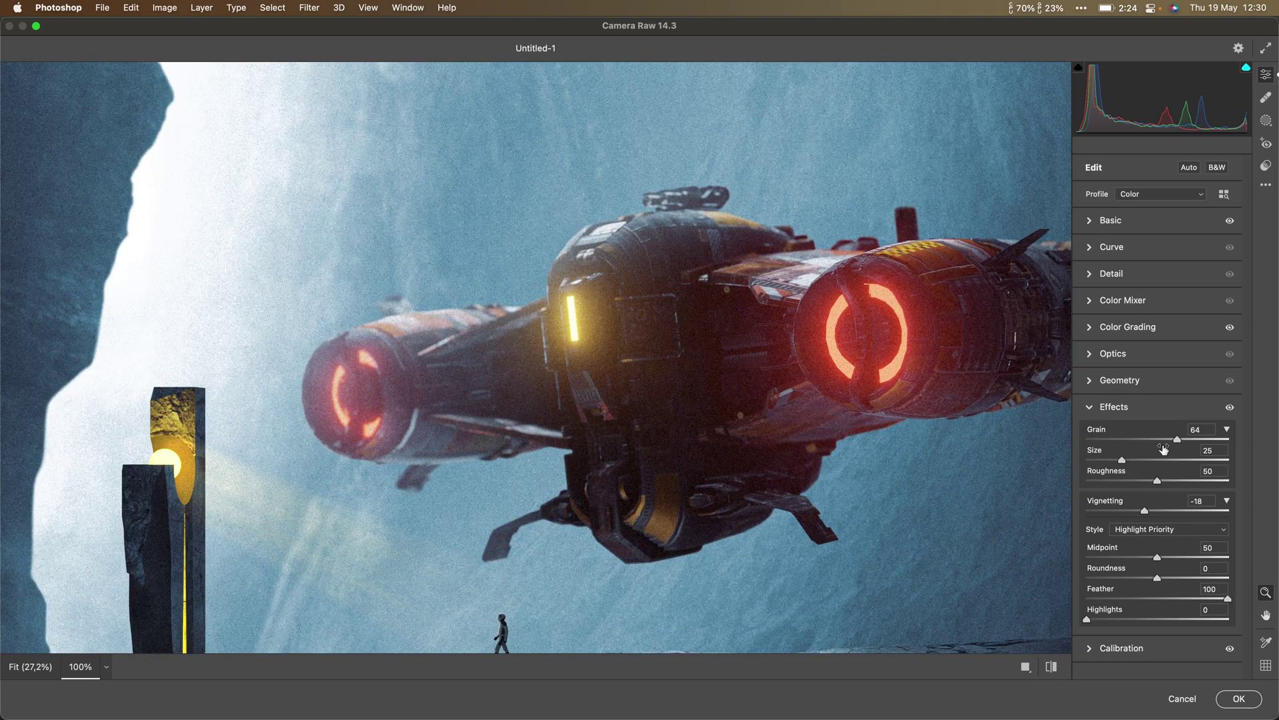
mouse_move(1122, 460)
left_mouse_down()
mouse_move(1173, 460)
mouse_move(1114, 468)
left_mouse_up()
double_click(1118, 482)
left_click_drag(1174, 460, 1154, 440)
left_click_drag(1120, 461, 1130, 467)
left_click_drag(1153, 440, 1013, 437)
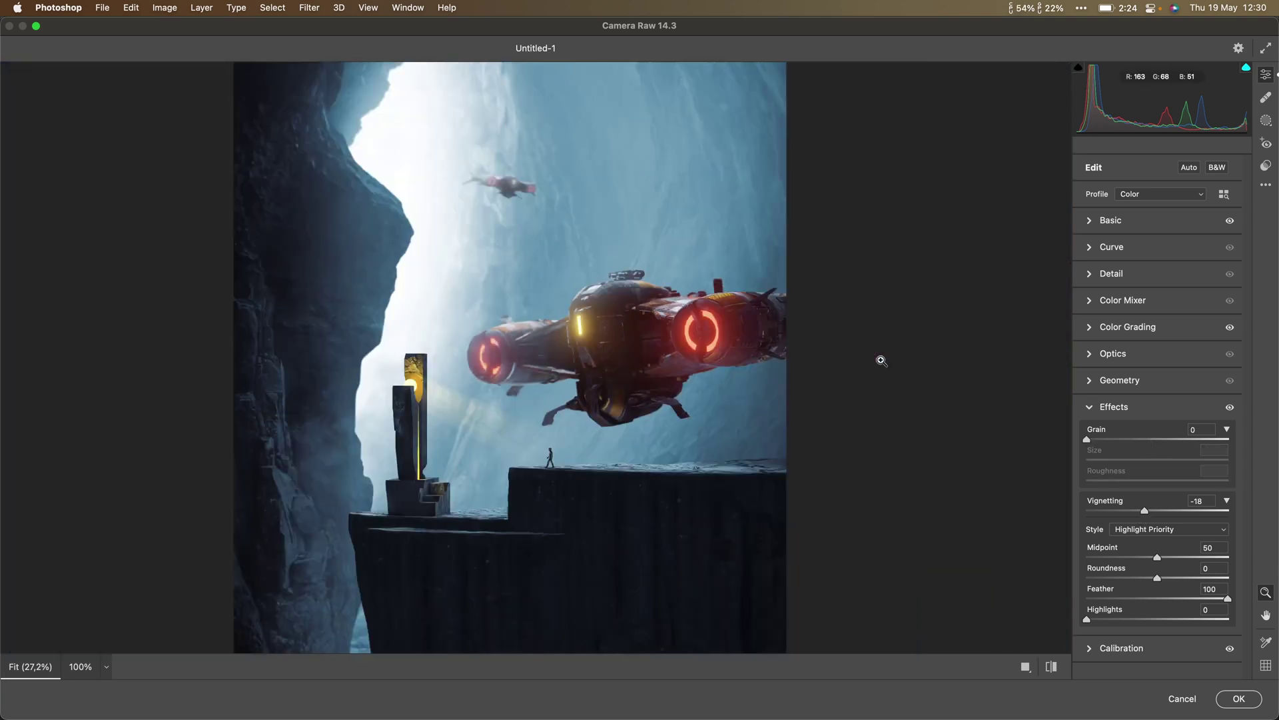
- Mask the cave wall on the image's left edge with a horizontal linear gradient and set its Exposure to -0.35
left_click(1266, 122)
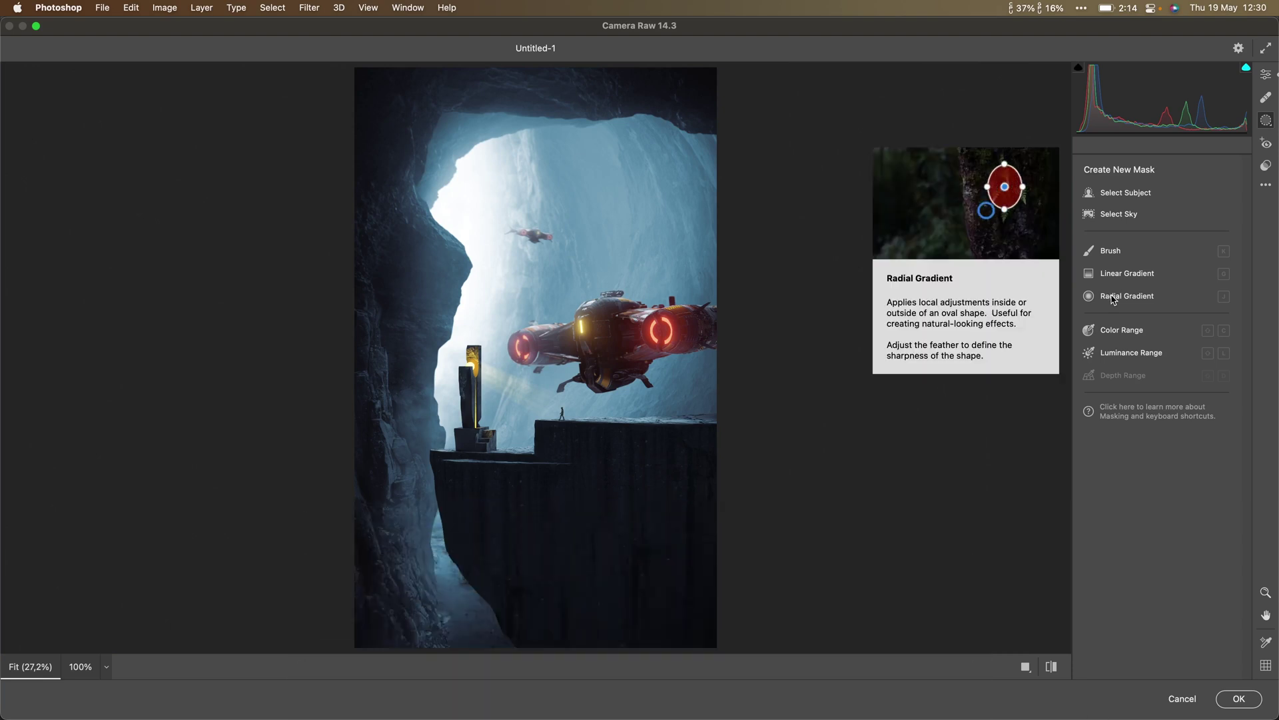
left_click(1124, 274)
left_click_drag(311, 285, 464, 285)
mouse_move(1161, 431)
left_mouse_down()
mouse_move(1114, 434)
mouse_move(1152, 432)
left_mouse_up()
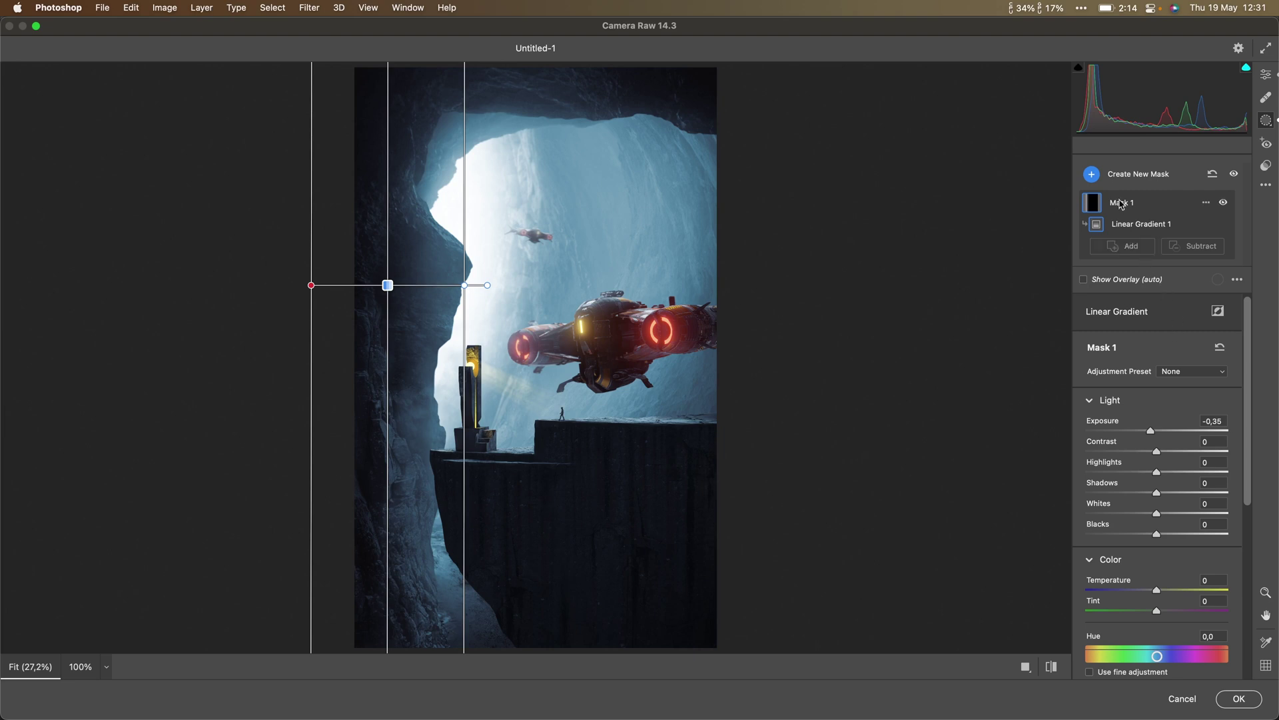
- Mask the area around the spaceship and standing figure with a radial gradient, setting its Exposure to +0.25 and Shadows to +3
left_click(1121, 177)
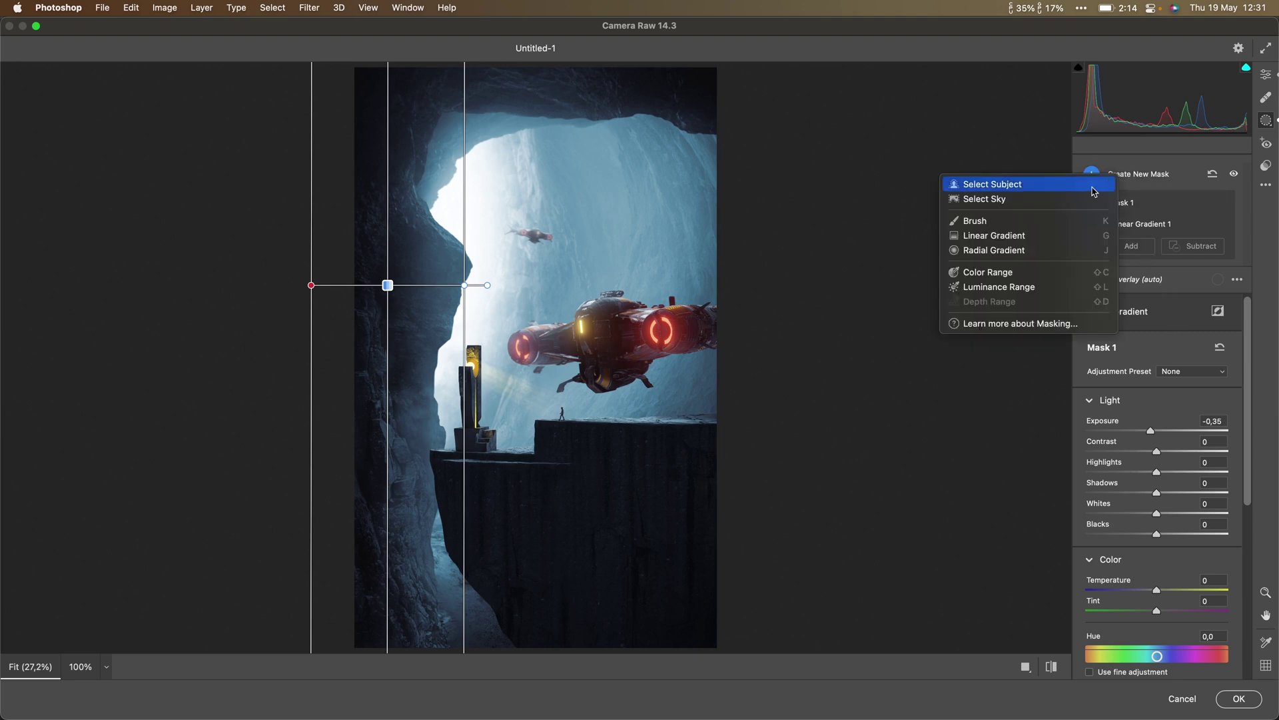
left_click(994, 250)
left_click_drag(584, 336, 659, 398)
left_click_drag(584, 337, 557, 383)
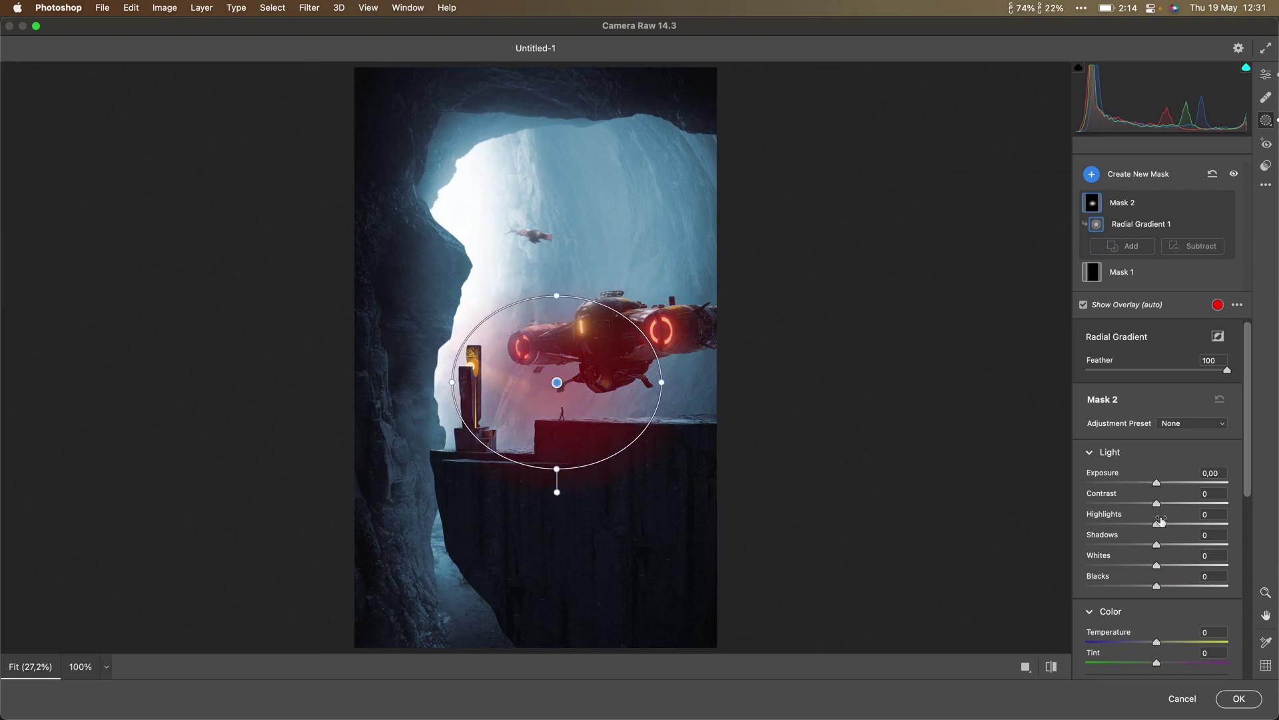
left_click_drag(1157, 483, 1160, 485)
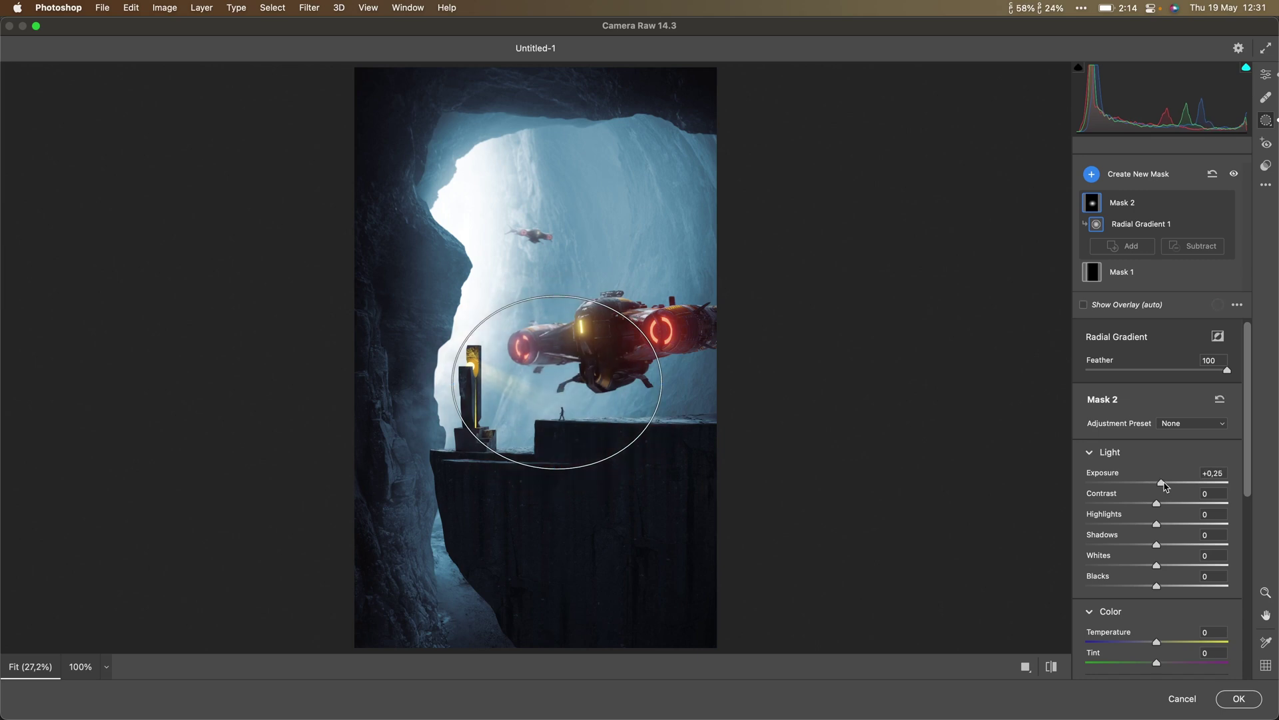
left_click_drag(1157, 544, 1162, 546)
- Brush a mask over the cave floor at the image's lower edge and set Exposure -1.20, Contrast +13 and Highlights -10
left_click(1124, 181)
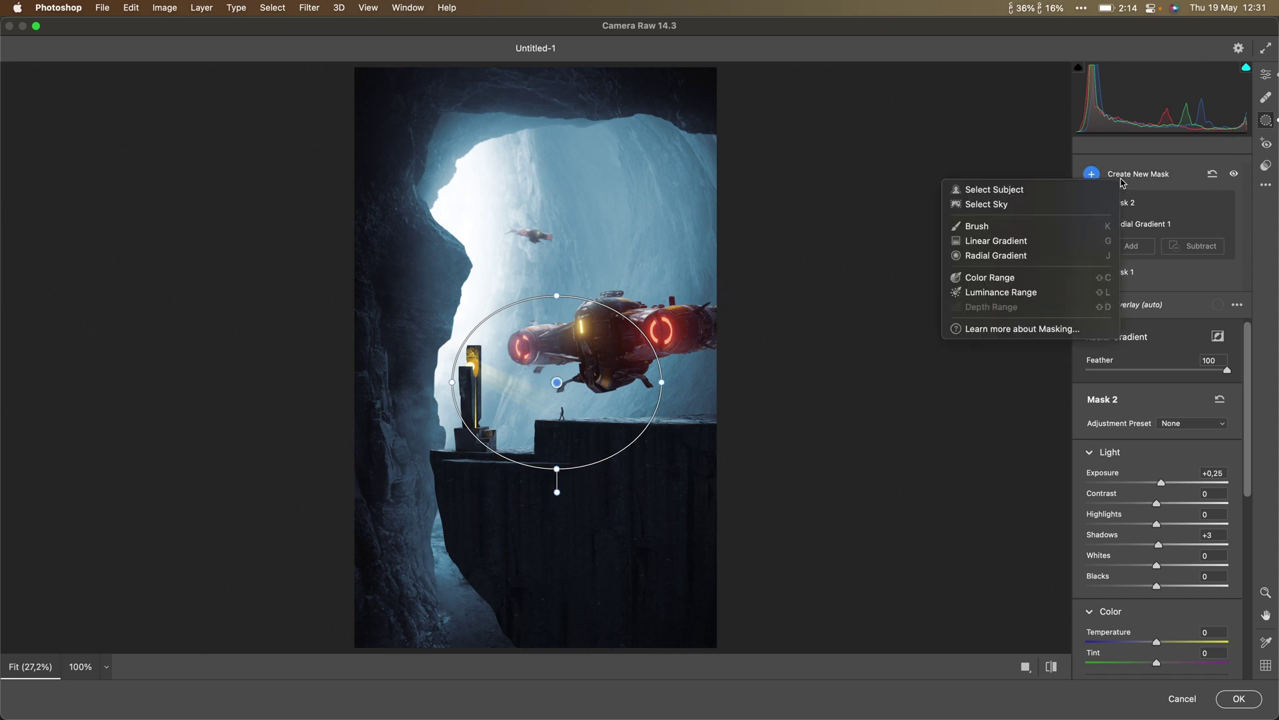
left_click(984, 227)
mouse_move(449, 608)
left_mouse_down()
mouse_move(492, 644)
mouse_move(460, 603)
mouse_move(480, 643)
mouse_move(502, 647)
mouse_move(459, 641)
left_mouse_up()
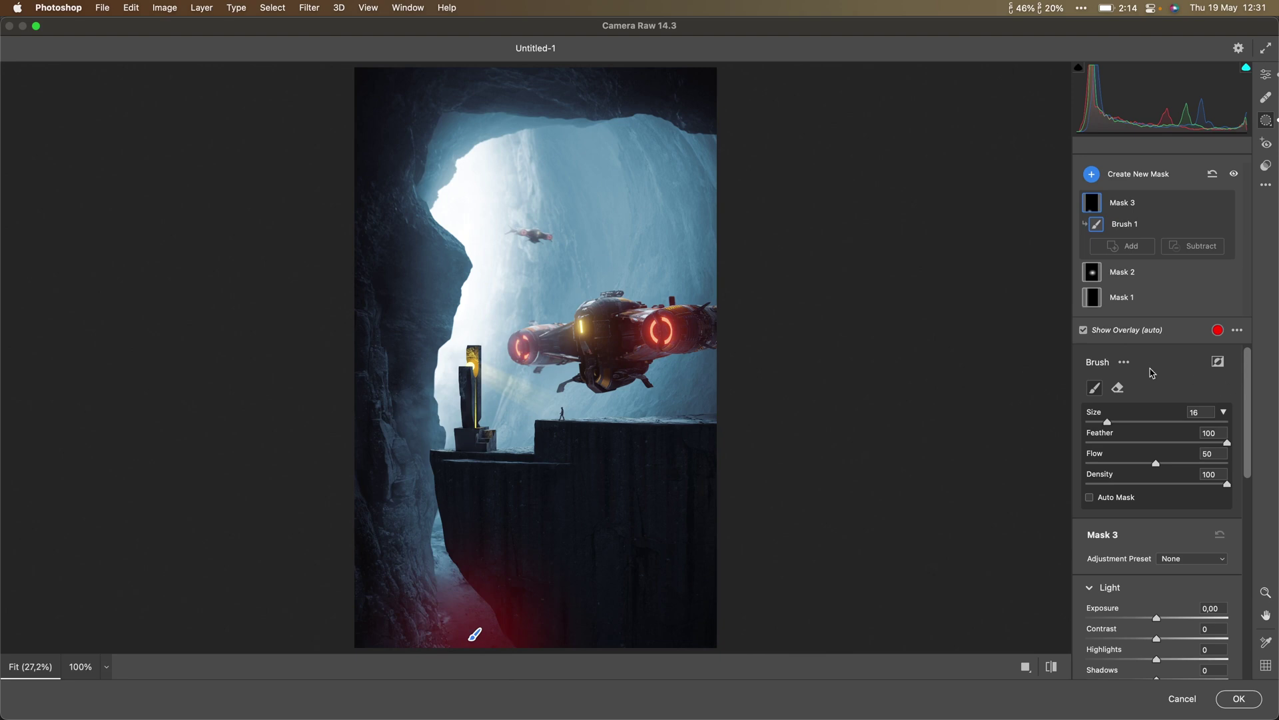
scroll(1245, 427, "down", 3)
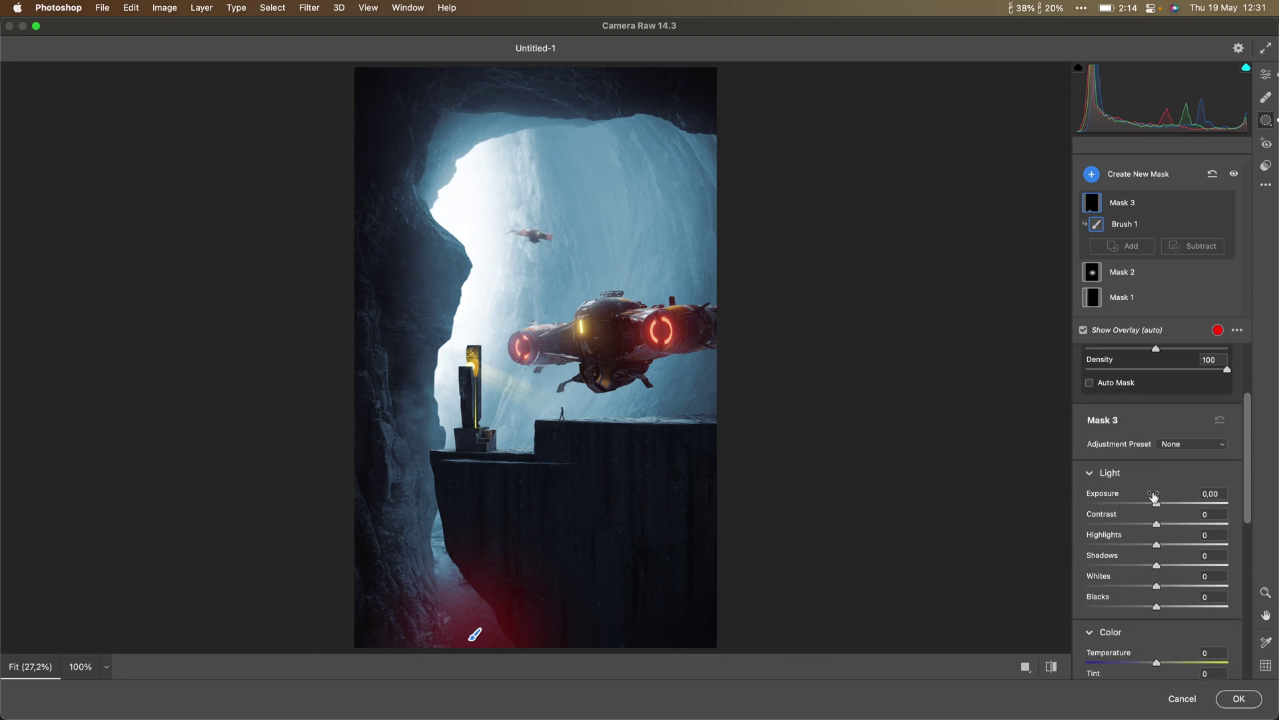
left_click_drag(1156, 504, 1125, 505)
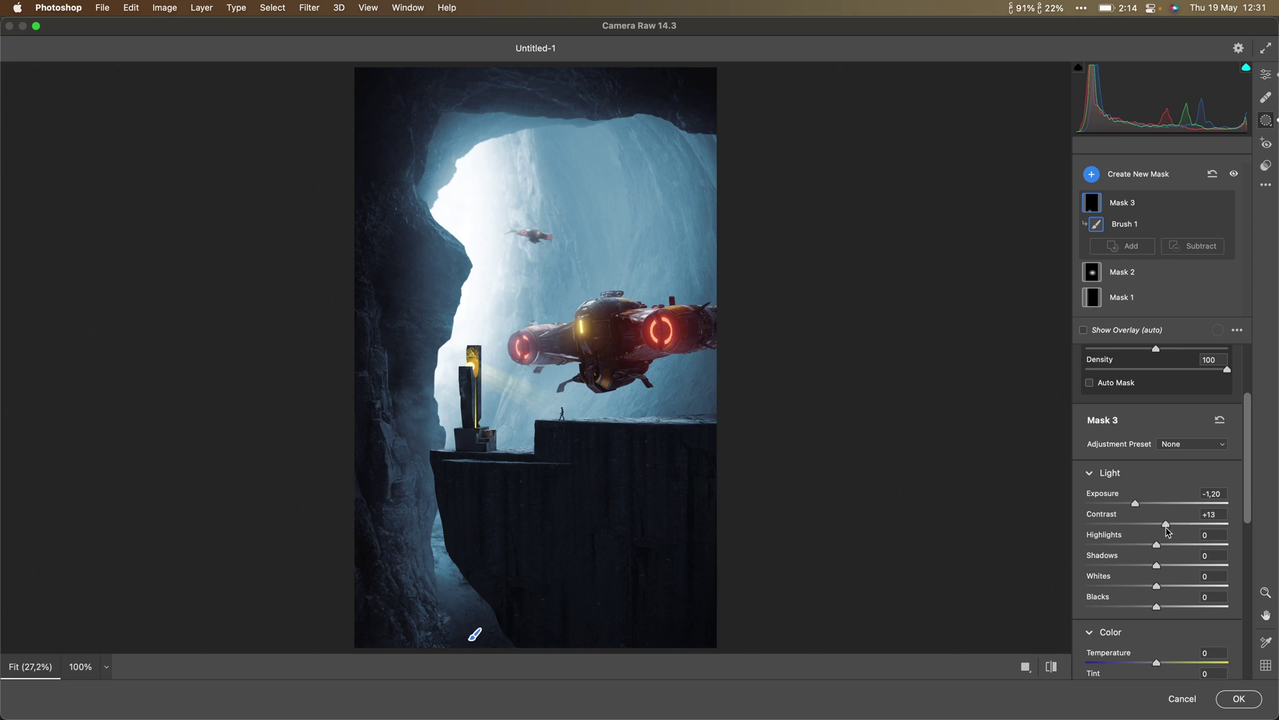
left_click_drag(1158, 550, 1111, 546)
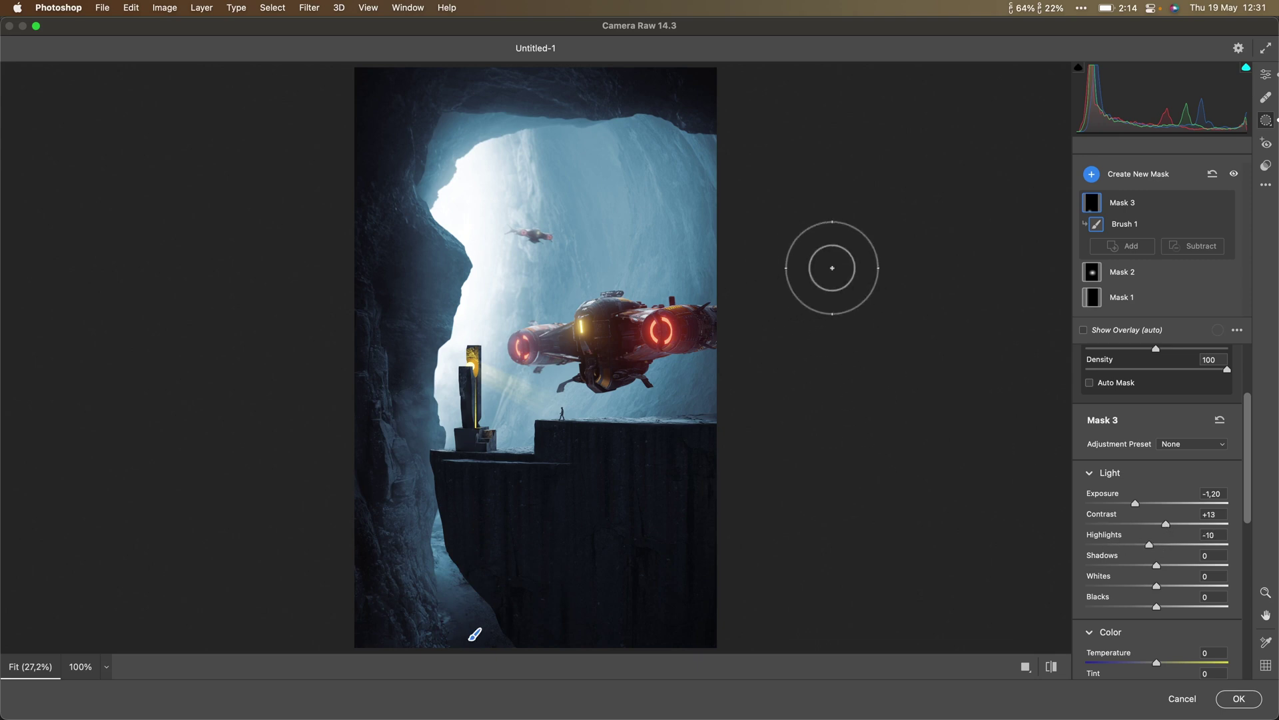
- Shift the Color Mixer's Yellows hue toward orange, trying -100 before easing it back, and apply the Camera Raw Filter
left_click(1267, 77)
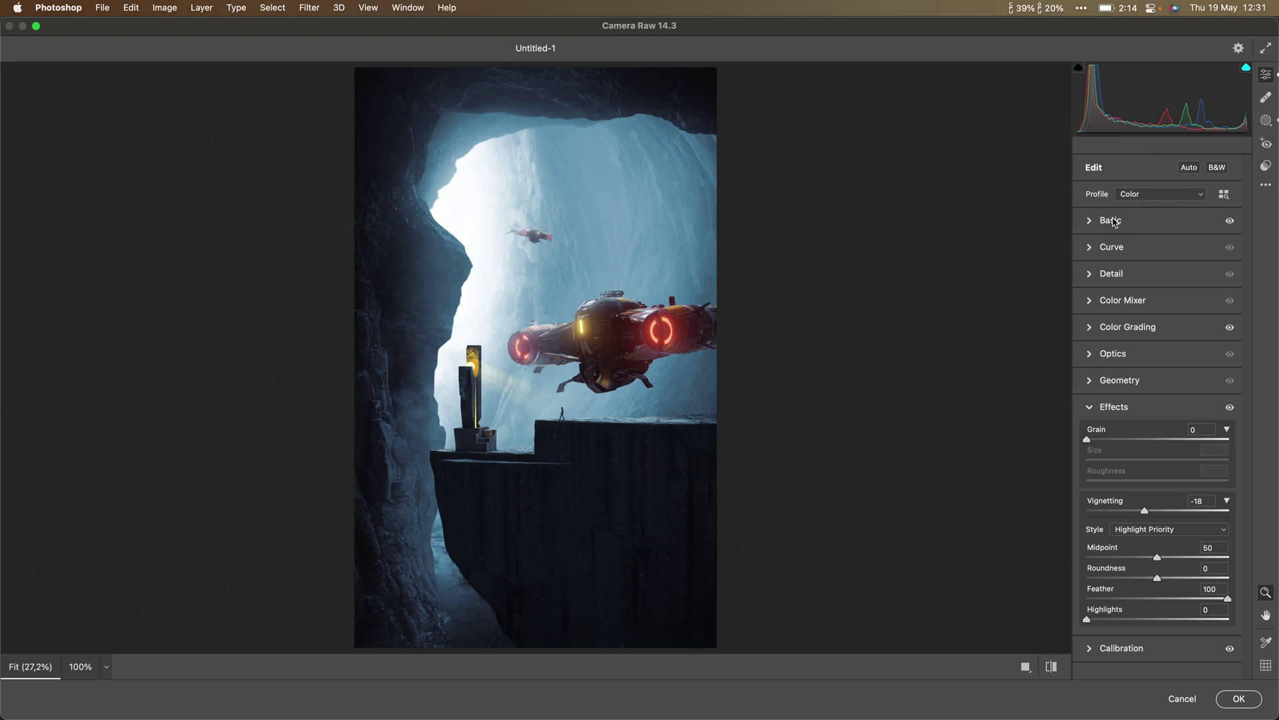
left_click(1116, 301)
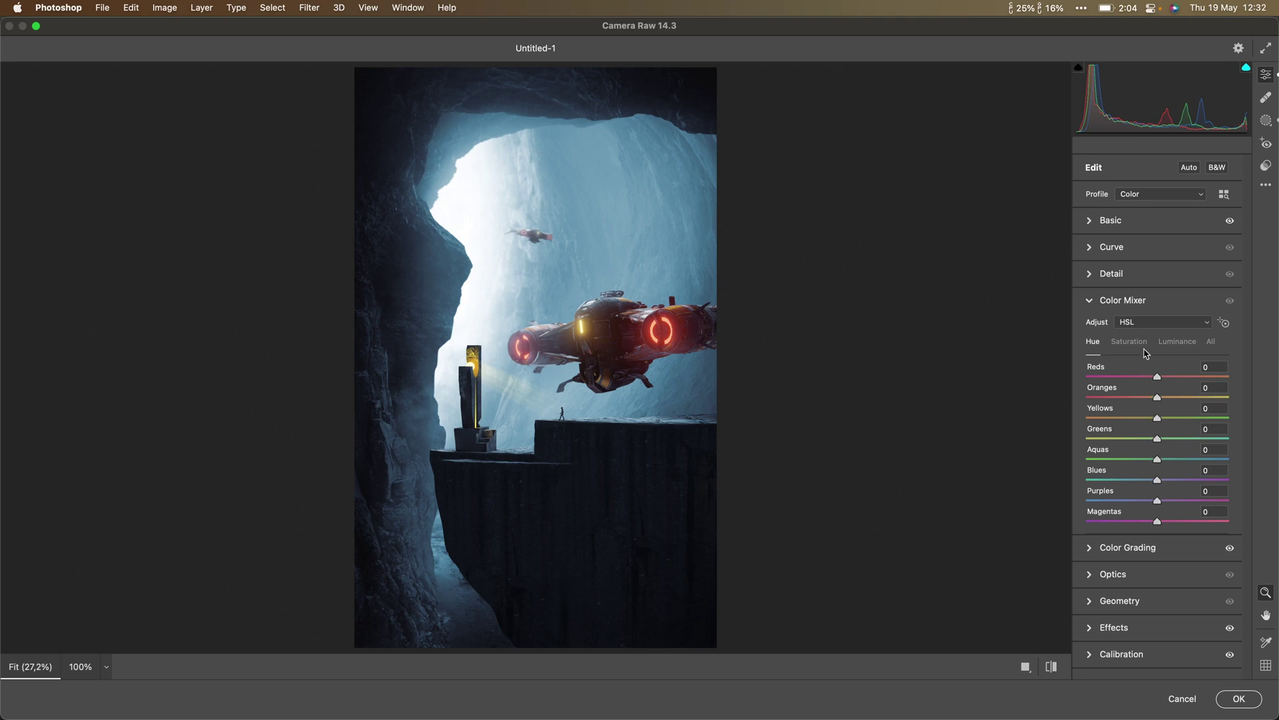
left_click_drag(1133, 420, 1069, 420)
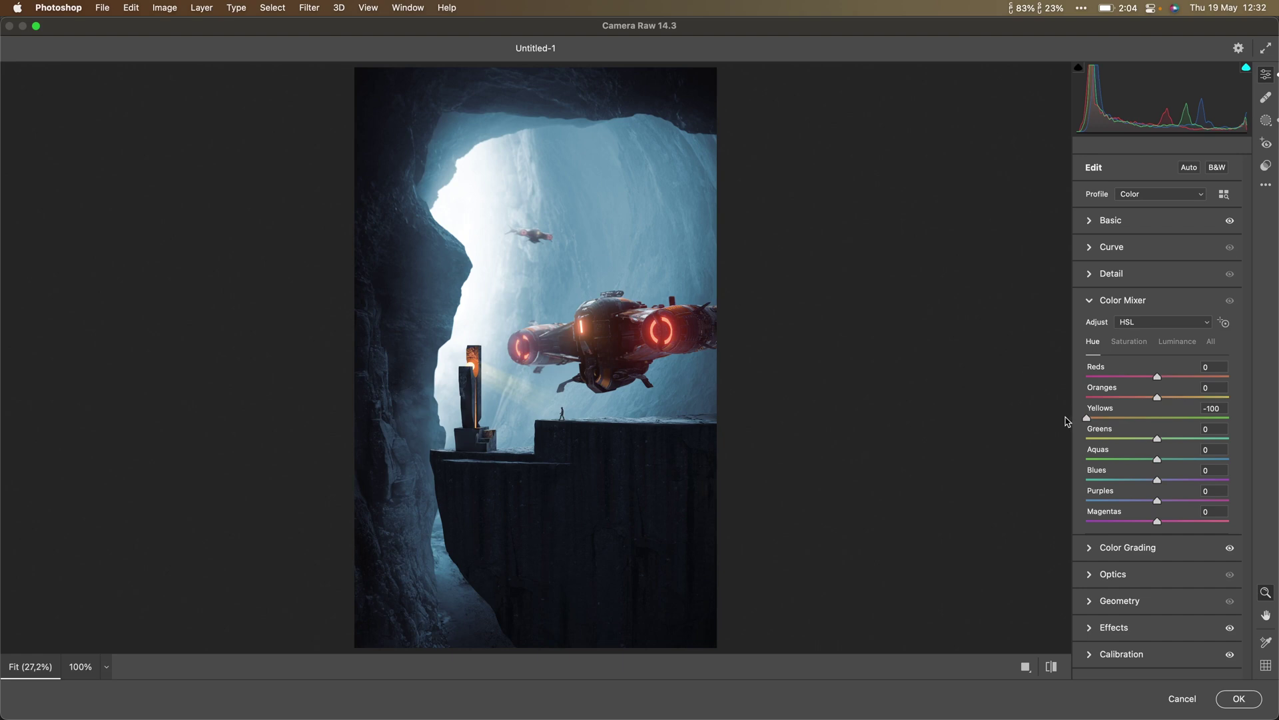
mouse_move(1069, 420)
left_mouse_down()
mouse_move(1135, 423)
mouse_move(1078, 423)
left_mouse_up()
left_click_drag(1081, 425, 1142, 427)
left_click(1239, 699)
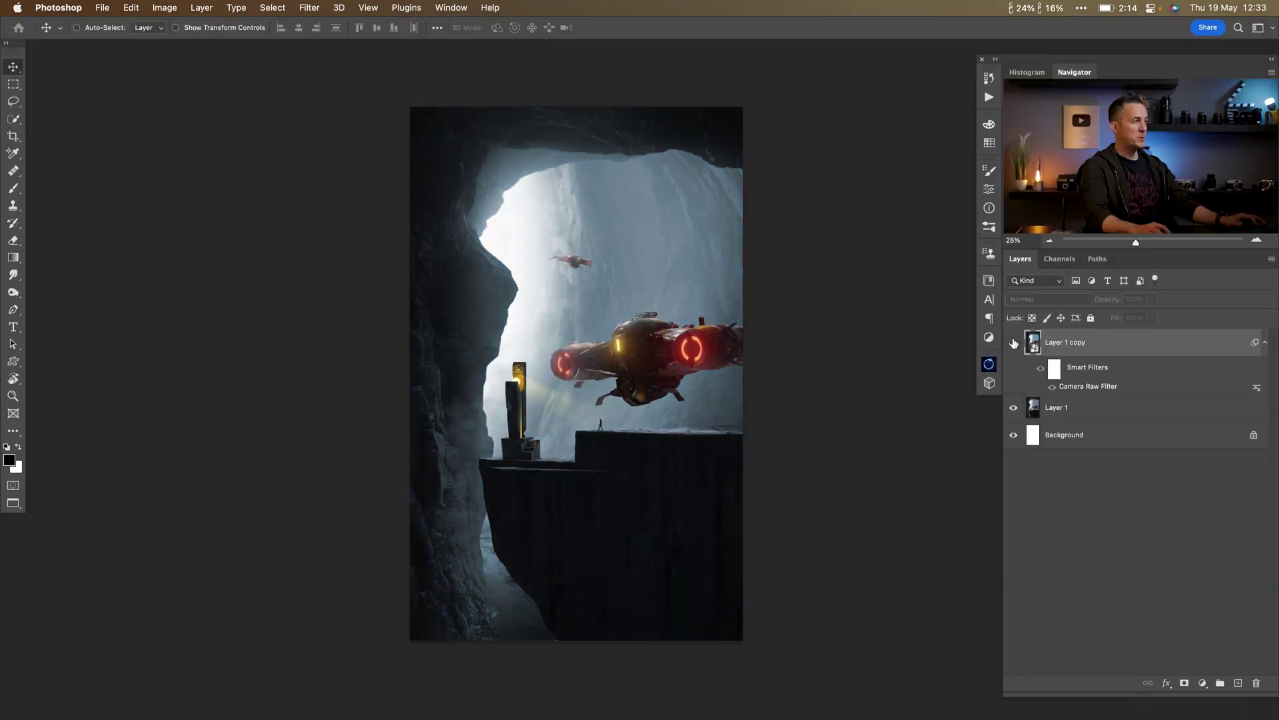
- Compare the image with and without the color grade by toggling the visibility of Layer 1 copy
left_click(1014, 342)
left_click(1014, 343)
left_click(1014, 343)
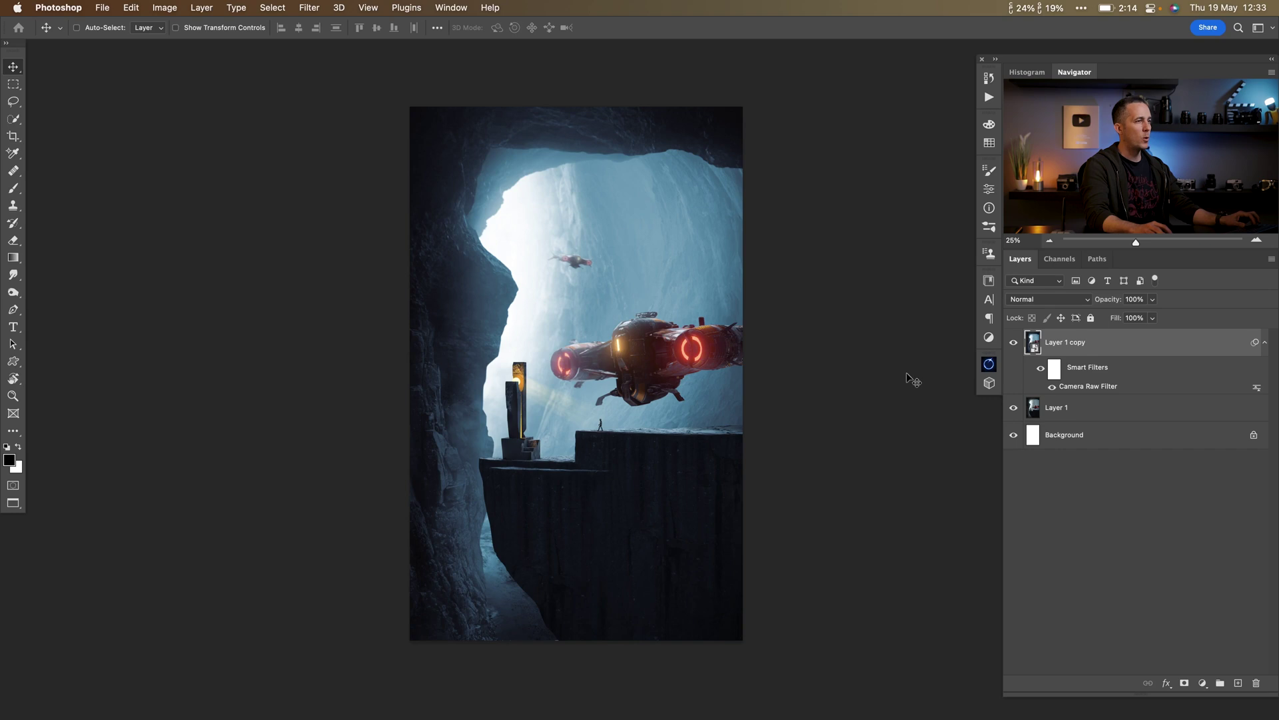
- Add a Hue/Saturation adjustment layer above the graded layer and set its Yellows Hue to -39
left_click(1202, 683)
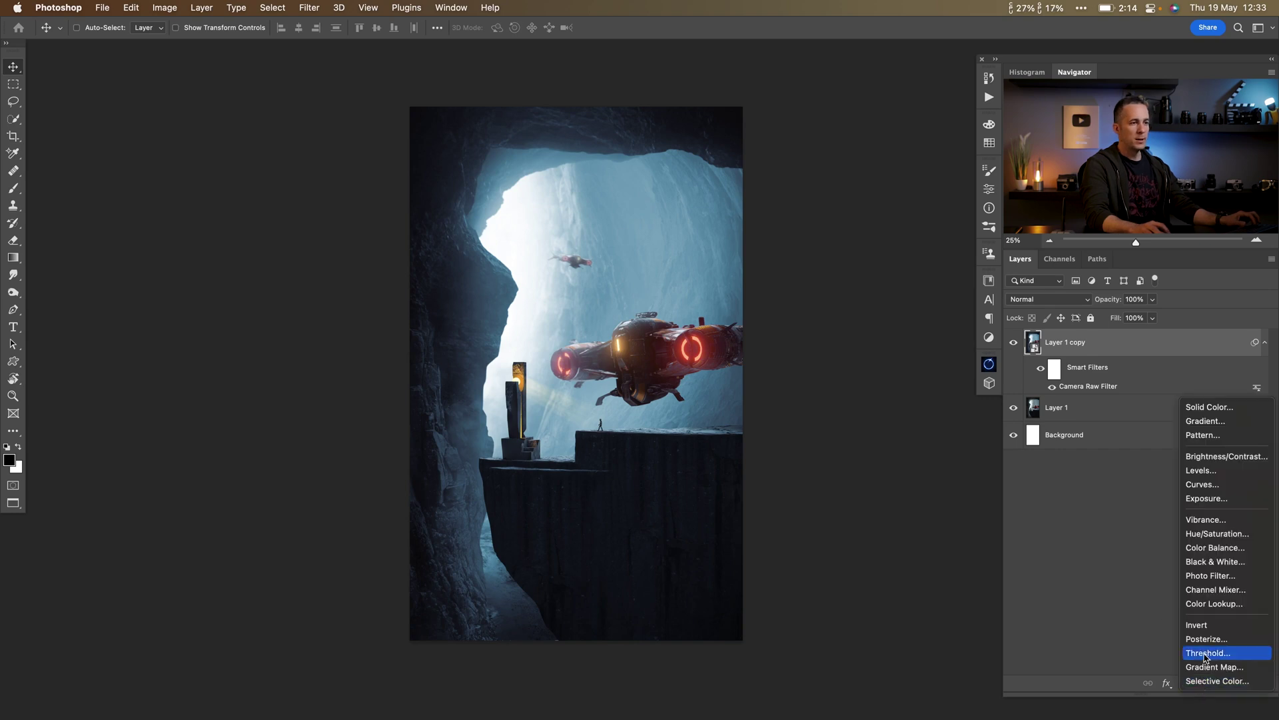
left_click(1199, 535)
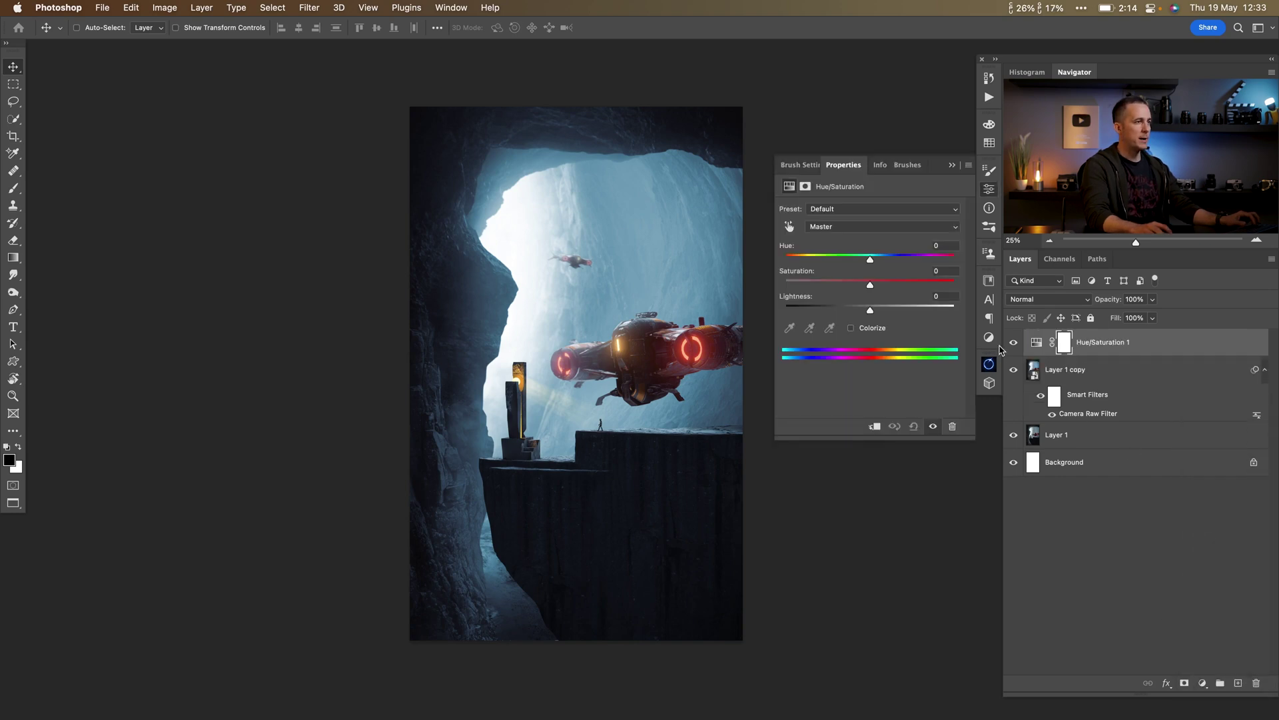
left_click(855, 227)
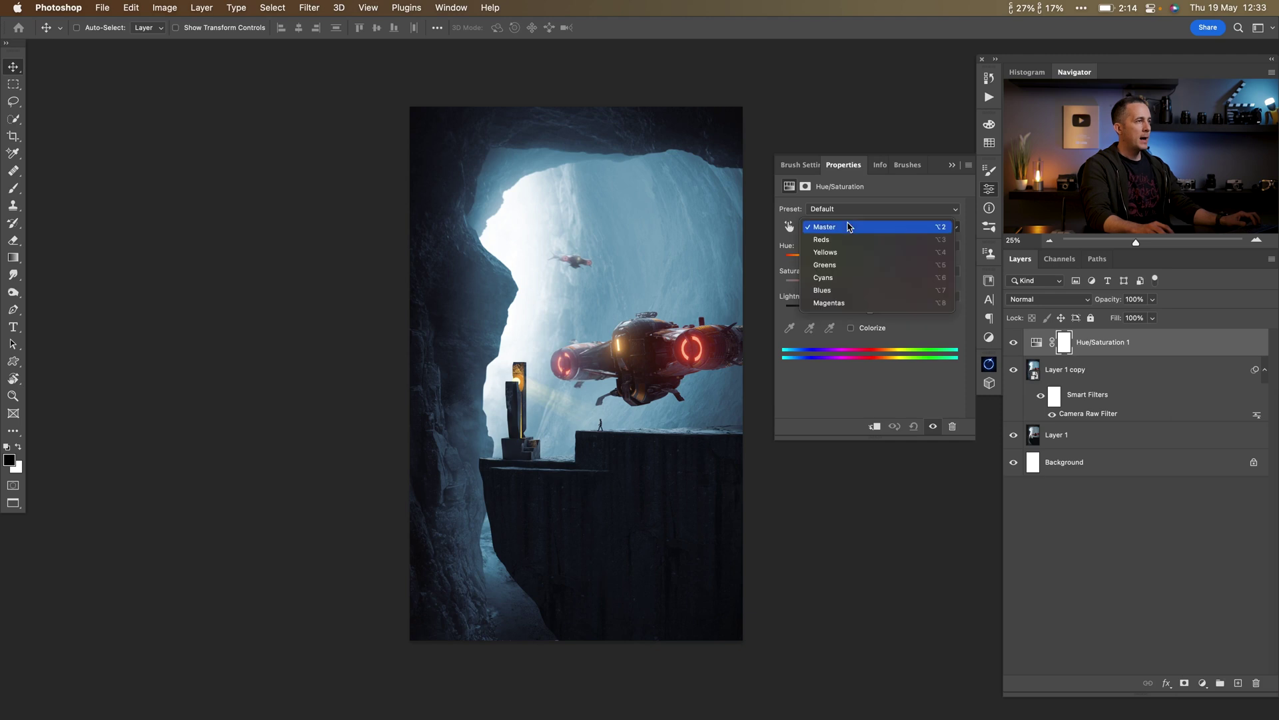
left_click(849, 258)
left_click_drag(870, 259, 839, 260)
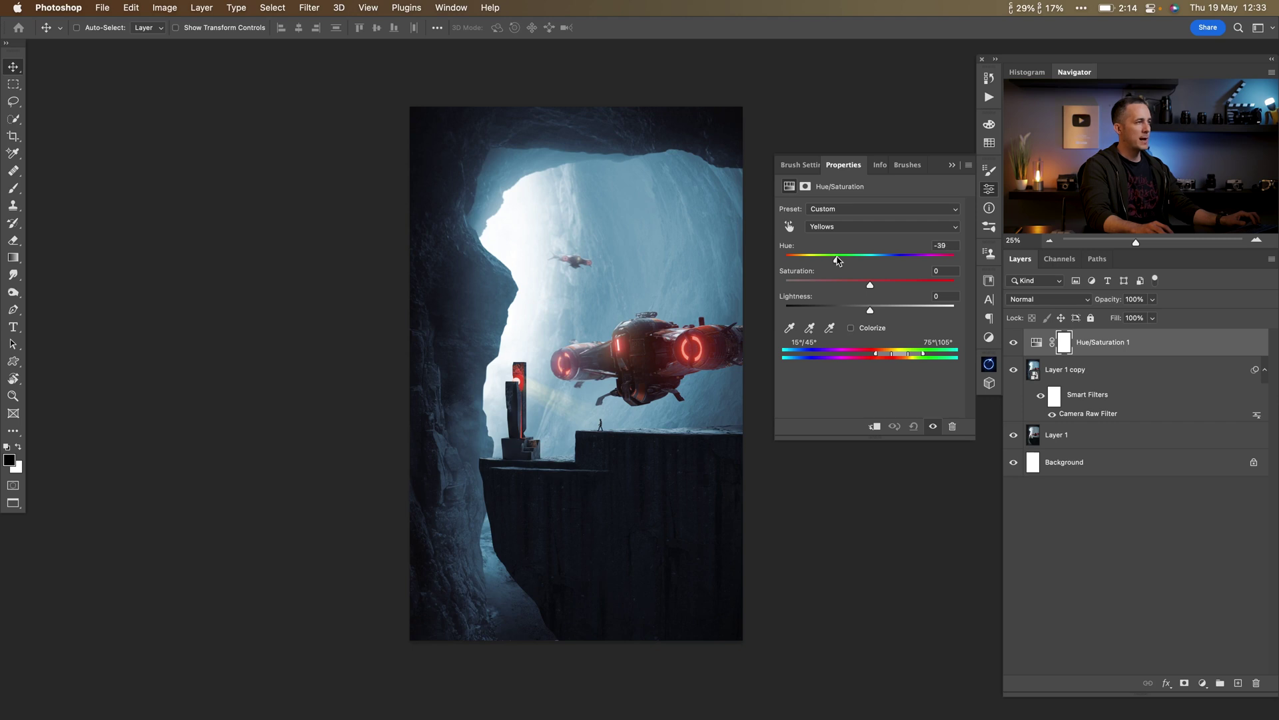
left_click(951, 166)
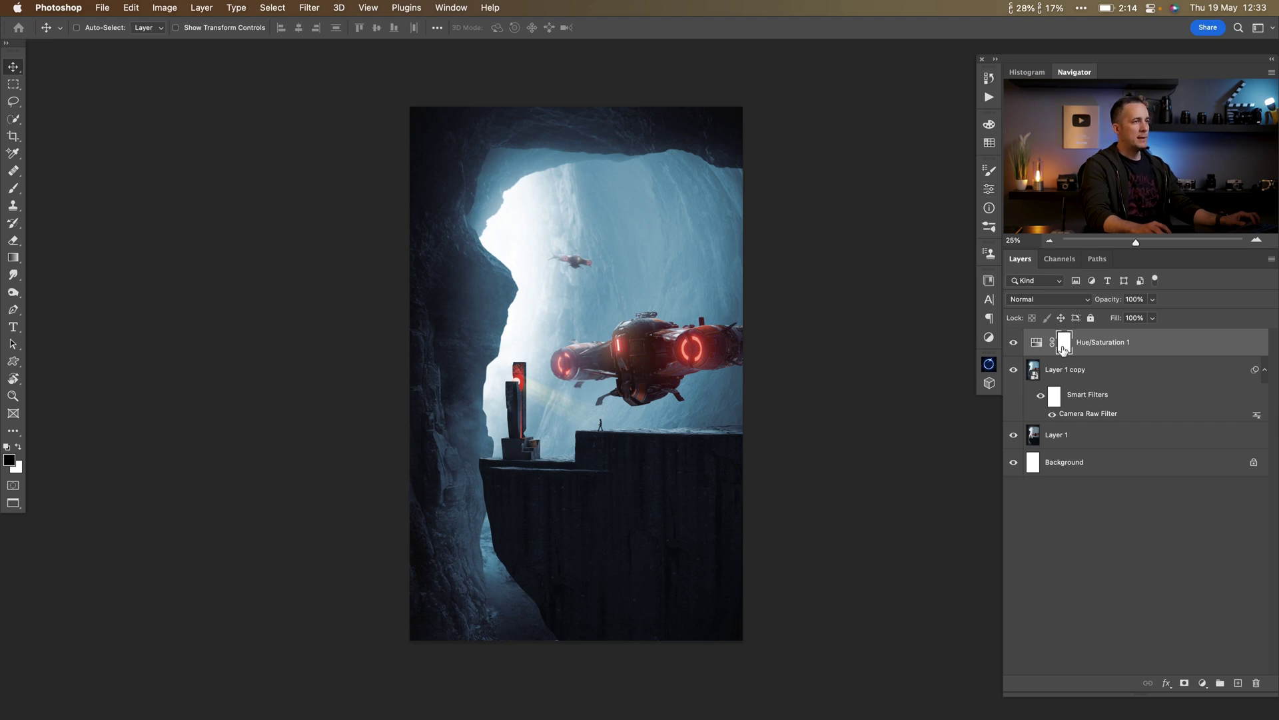
- Invert the Hue/Saturation mask to black and paint white at 20% opacity over the spaceship's yellow front light
key("super")
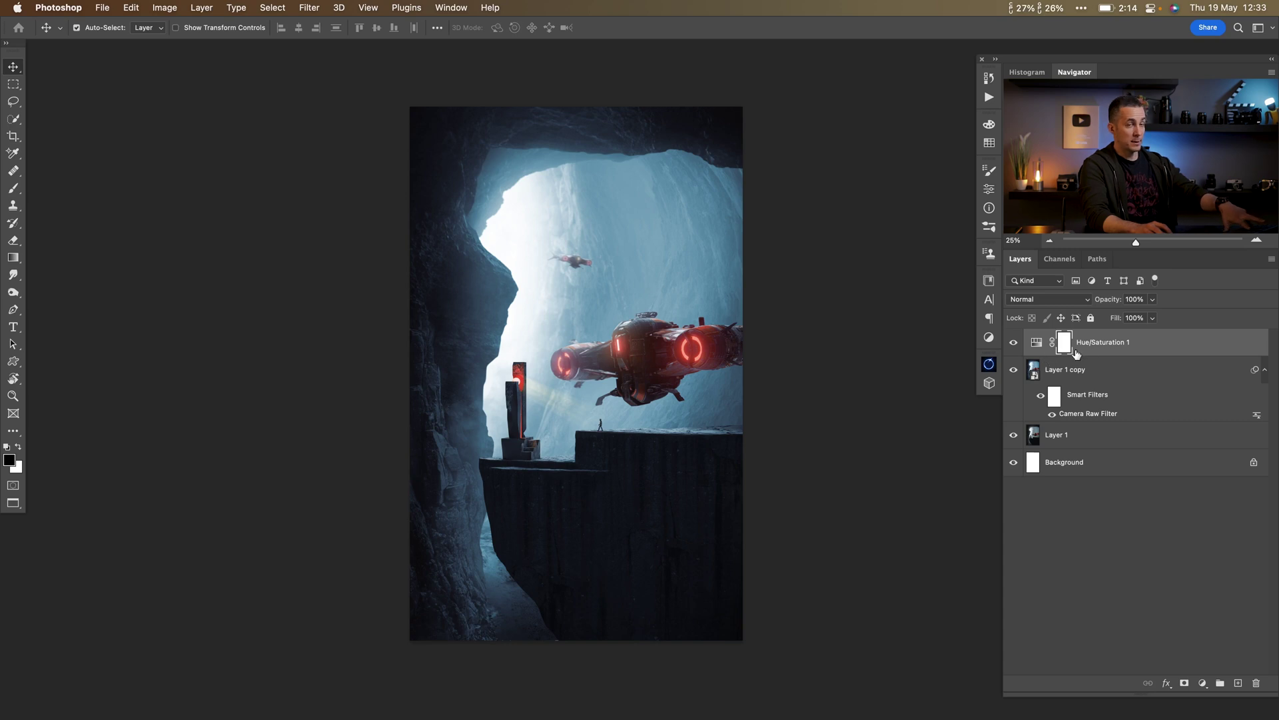
key("super+i")
left_click_drag(625, 347, 673, 351)
key("b")
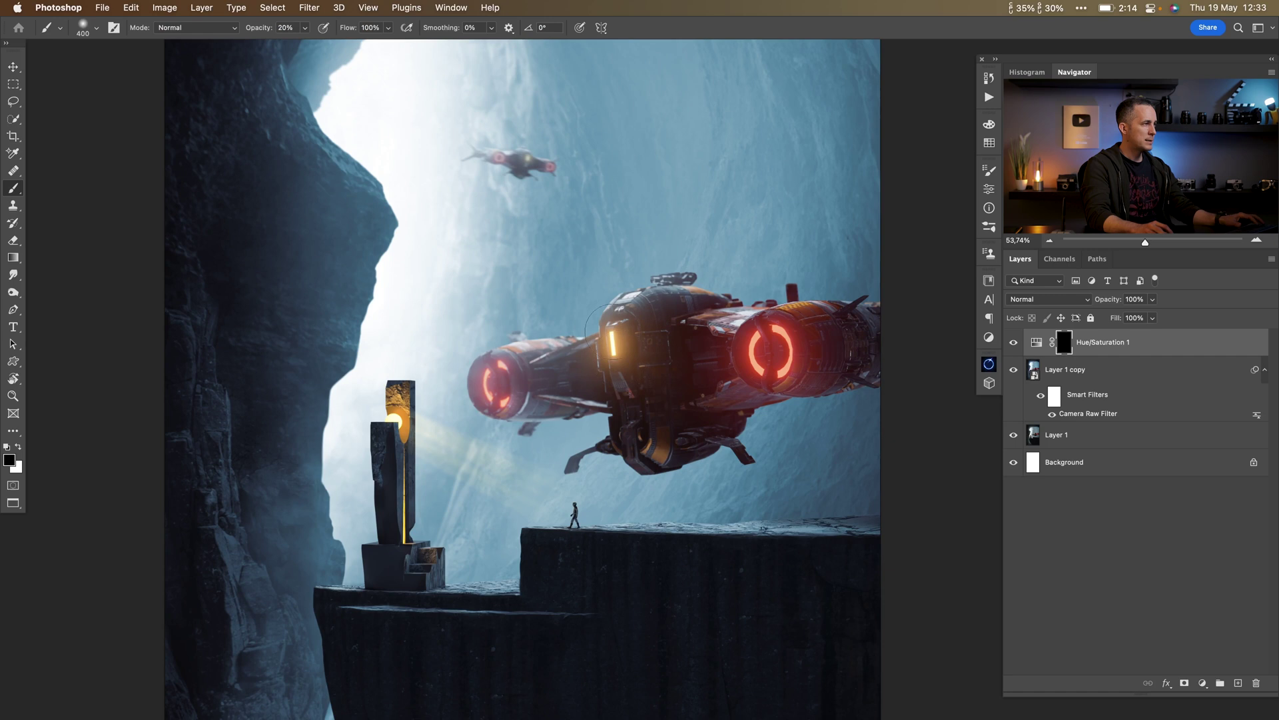
key("x")
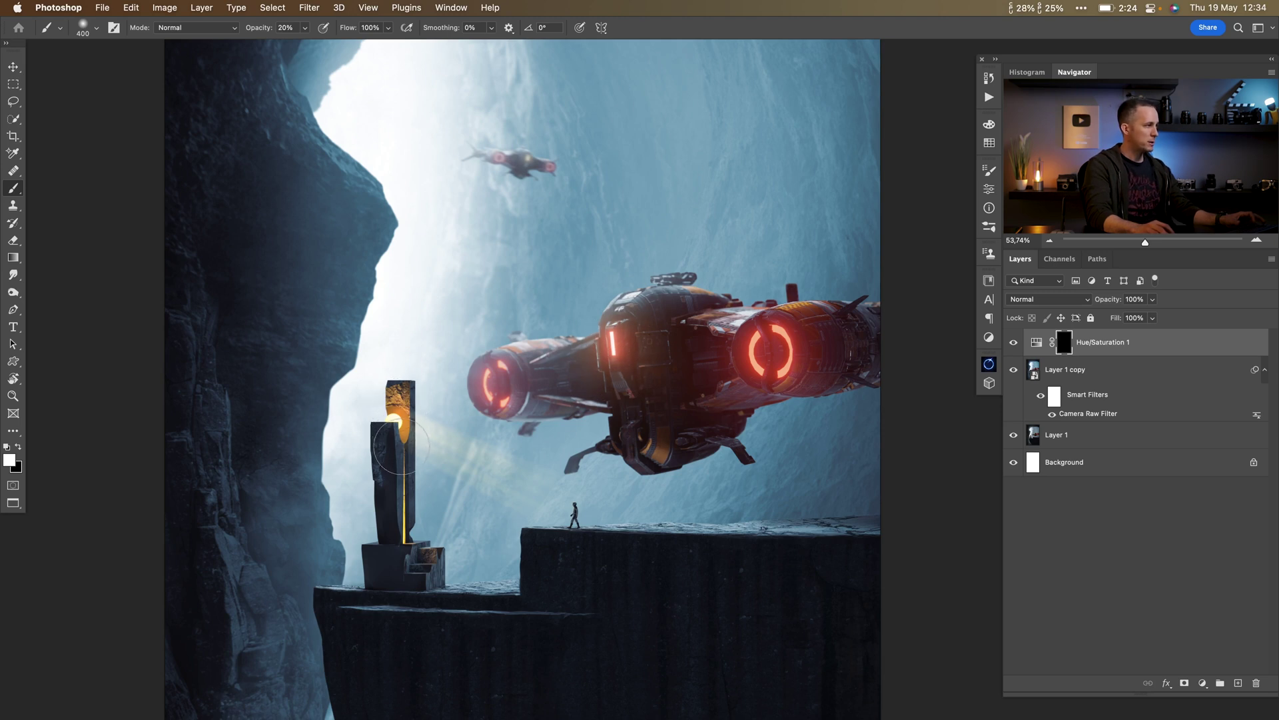
- Lower the brush opacity to 10% for softer mask touch-ups around the glowing pillar
right_click(479, 333)
left_click(614, 415)
left_click(700, 27)
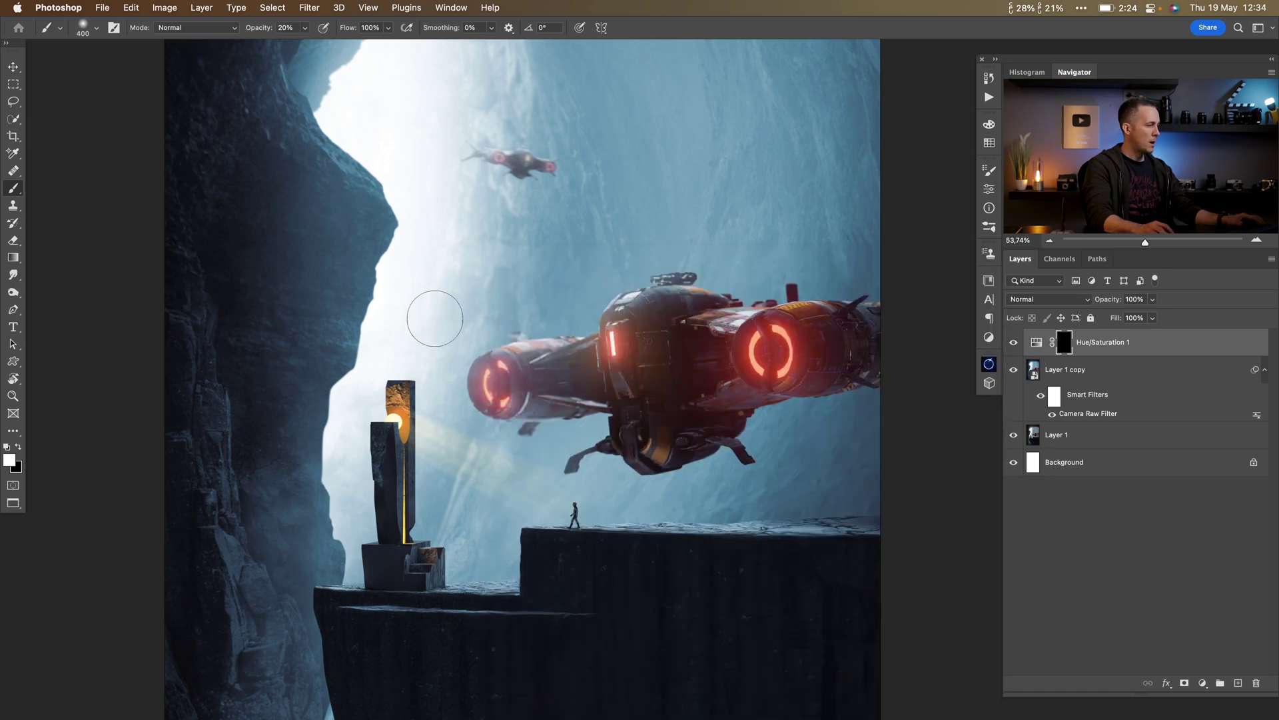
key("1")
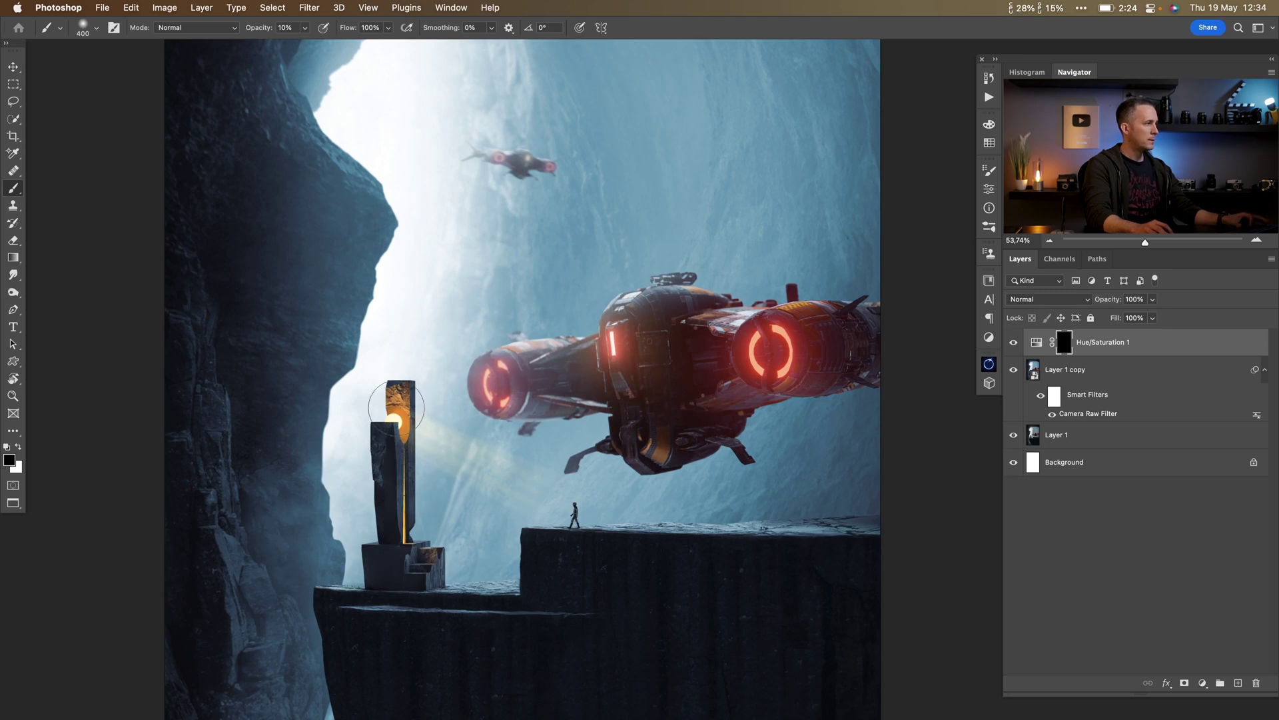
- Compare the spaceship's light color with the Hue/Saturation 1 layer hidden and shown
scroll(522, 438, "down", 5)
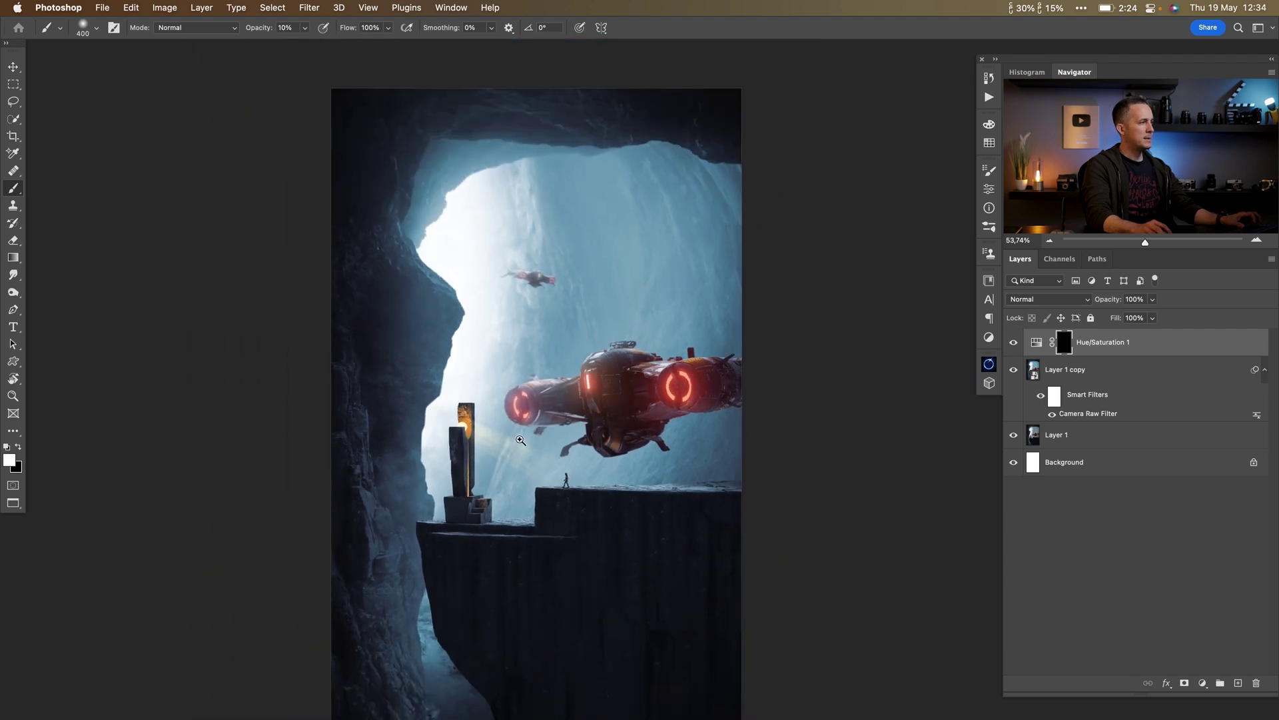
scroll(523, 438, "up", 3)
left_click(1010, 342)
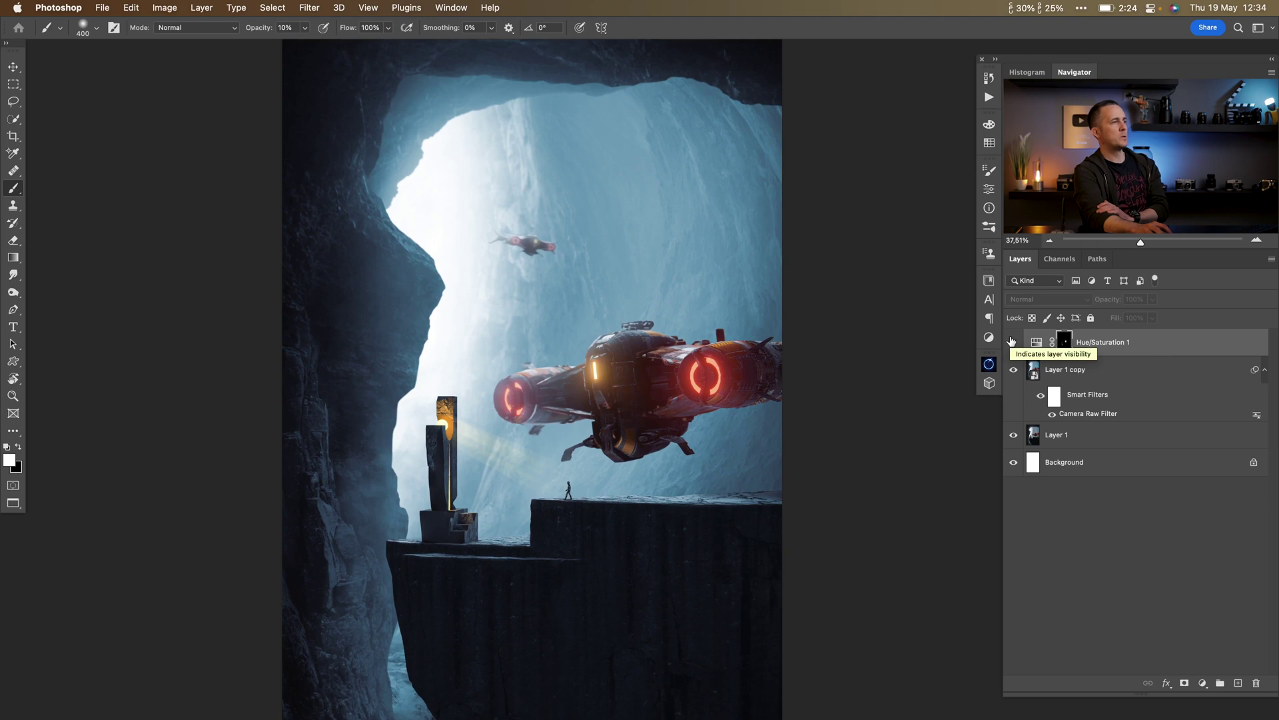
scroll(625, 359, "down", 2)
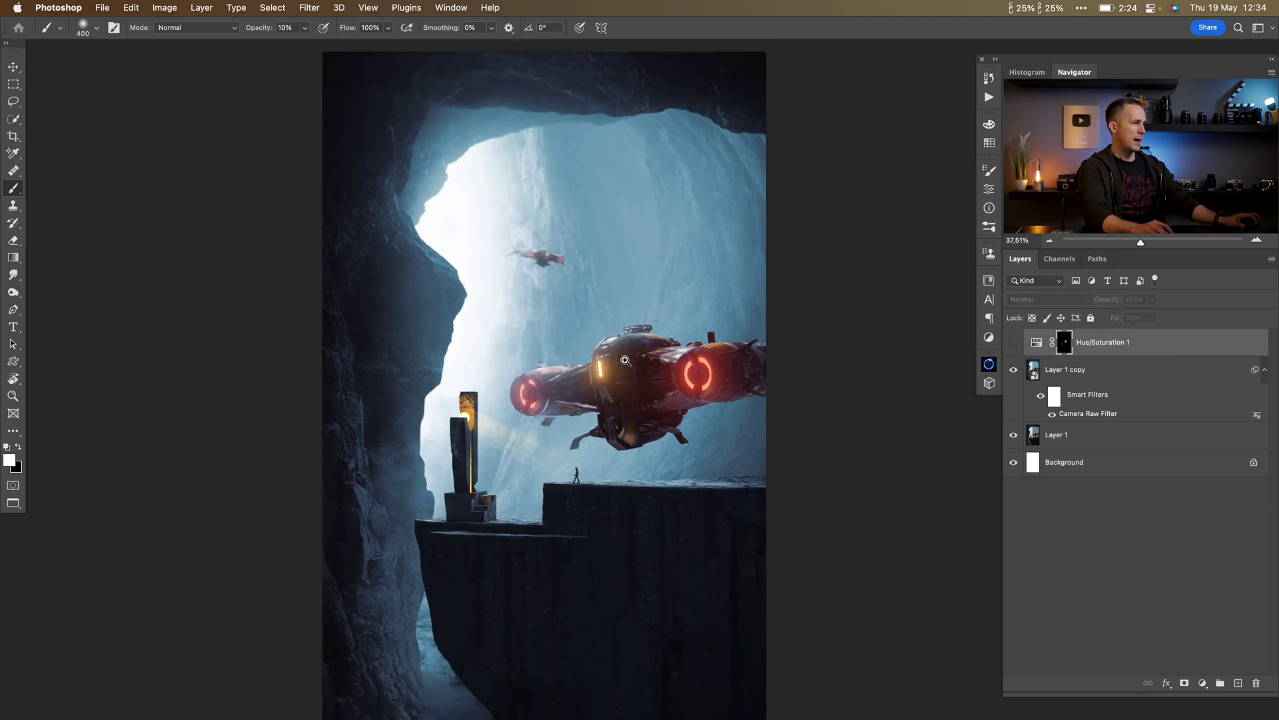
scroll(625, 360, "up", 2)
left_click(1014, 341)
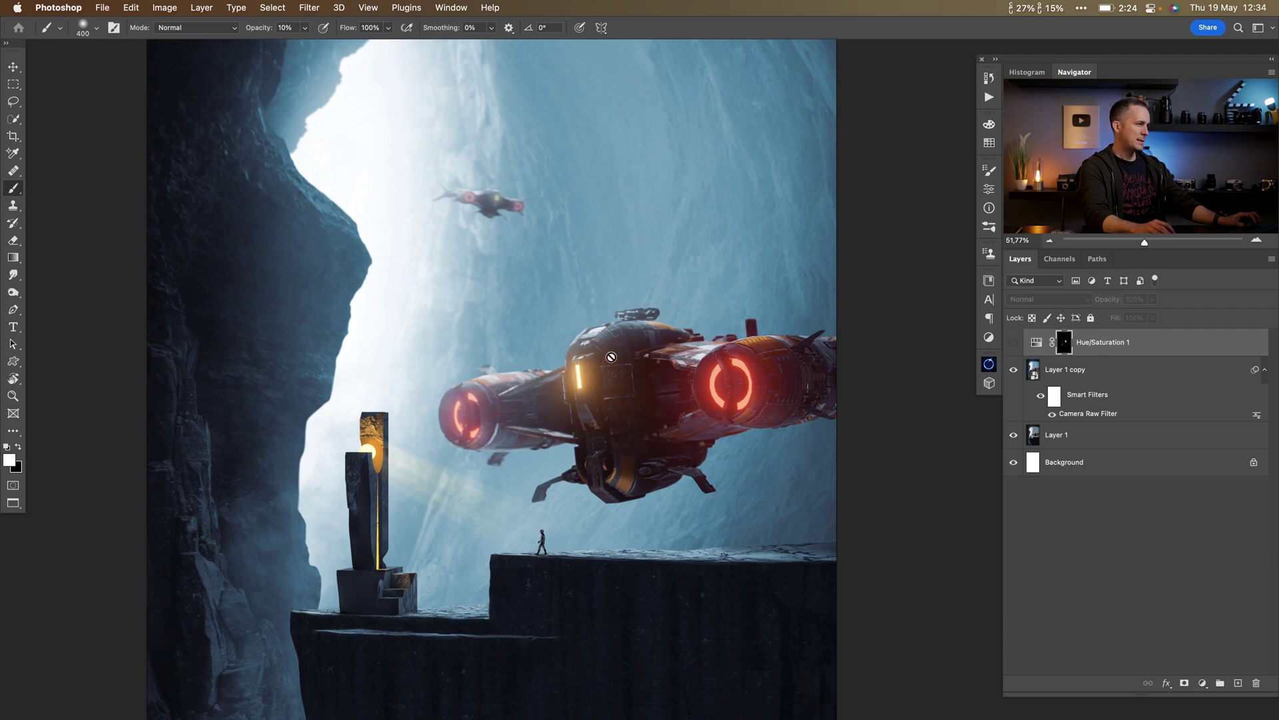
left_click(1014, 342)
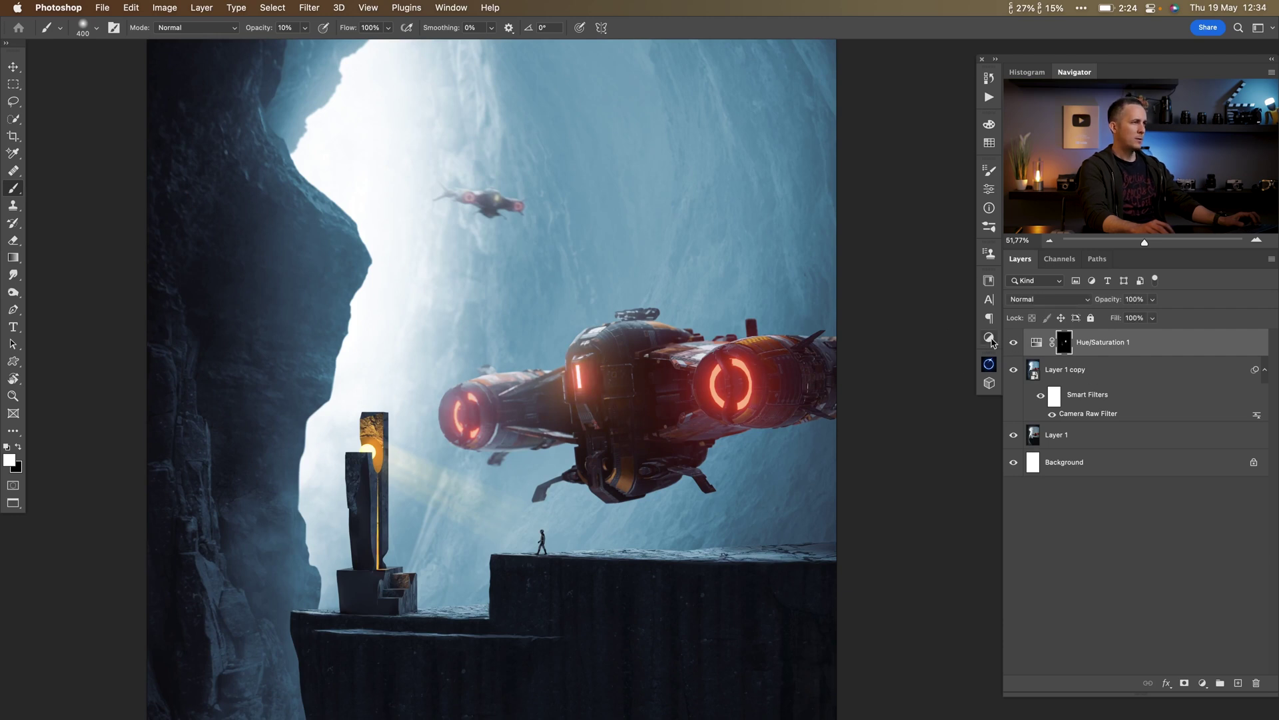
- Paint white on the Hue/Saturation mask over the spaceship's lower hull, raising the brush opacity to 40%
left_click(1064, 343)
left_click_drag(613, 426, 621, 471)
key("4")
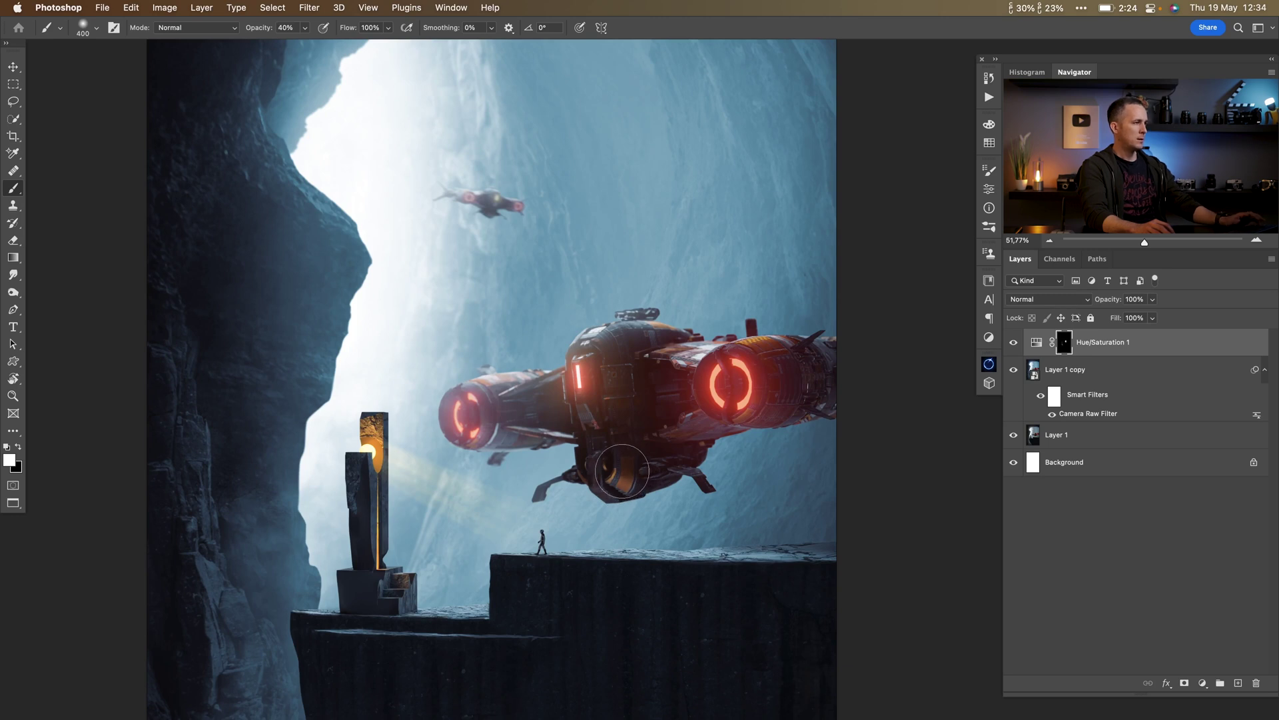
- Check the whole composition with the Hue/Saturation 1 layer switched off and on repeatedly
scroll(623, 464, "down", 5)
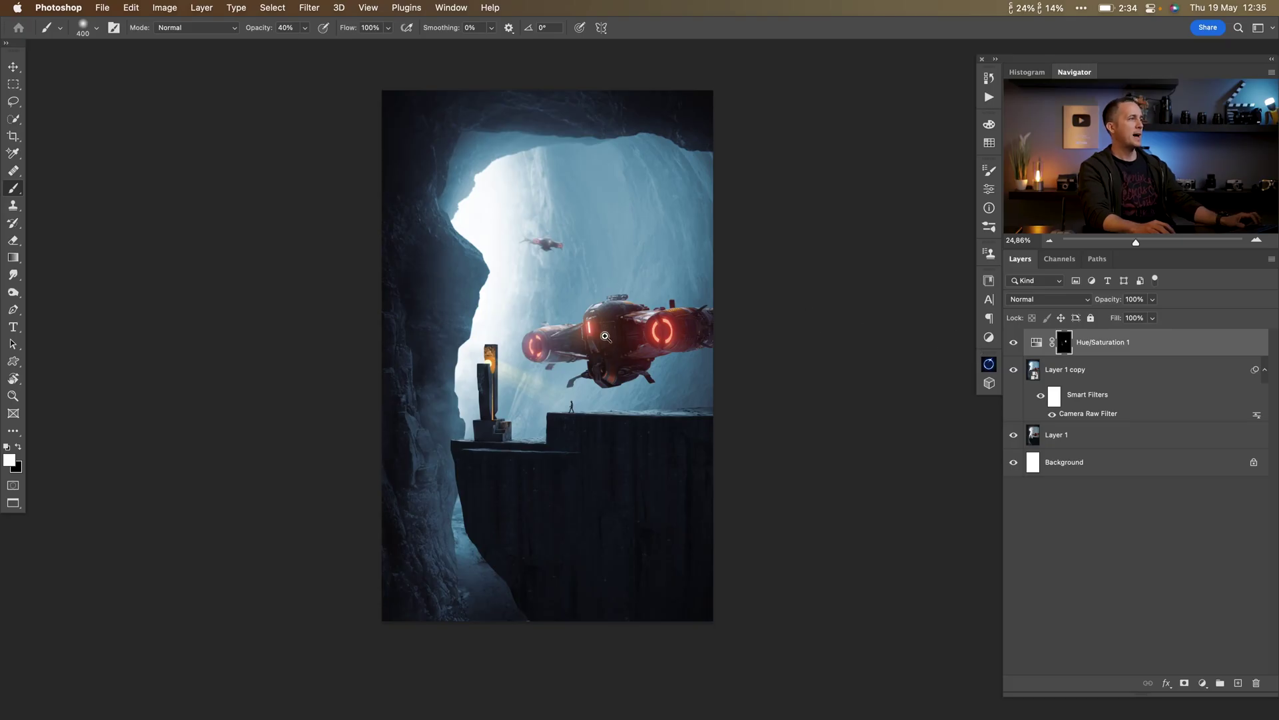
left_click(605, 337)
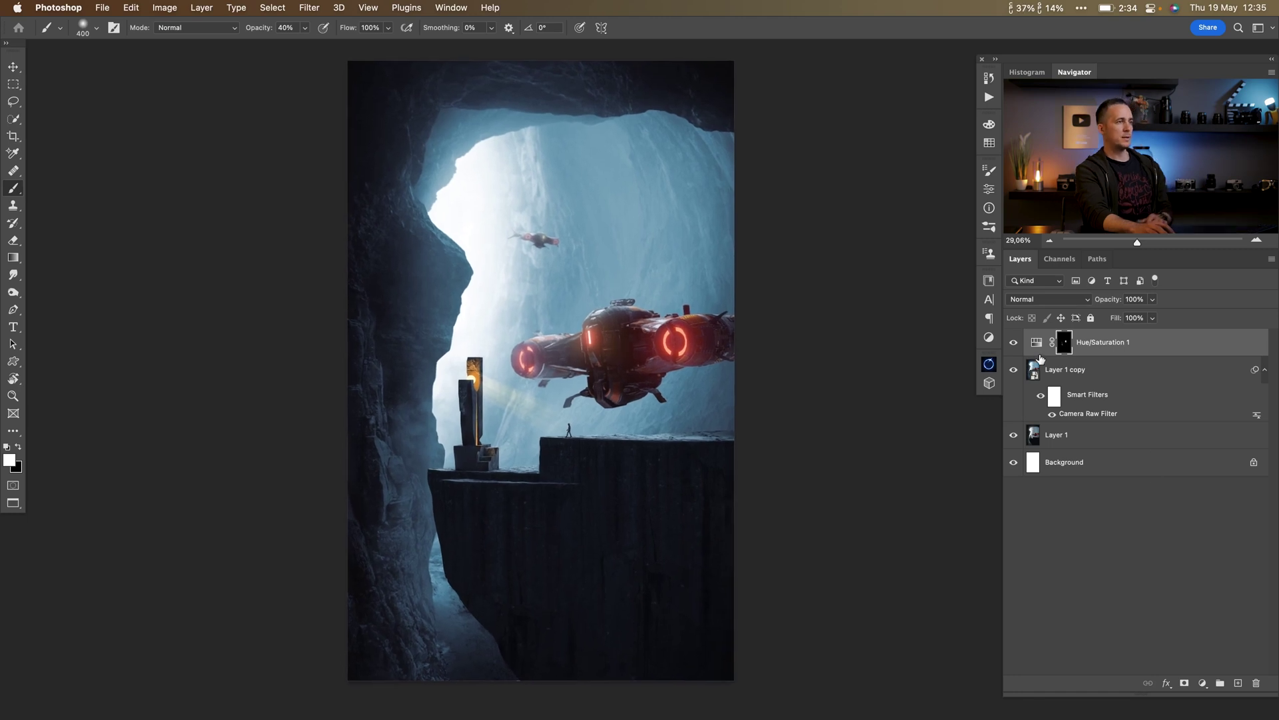
left_click(1013, 343)
left_click(1013, 343)
left_click(1013, 343)
left_click(1014, 342)
- Ease the Yellows Hue of the Hue/Saturation 1 layer to -18
double_click(1036, 341)
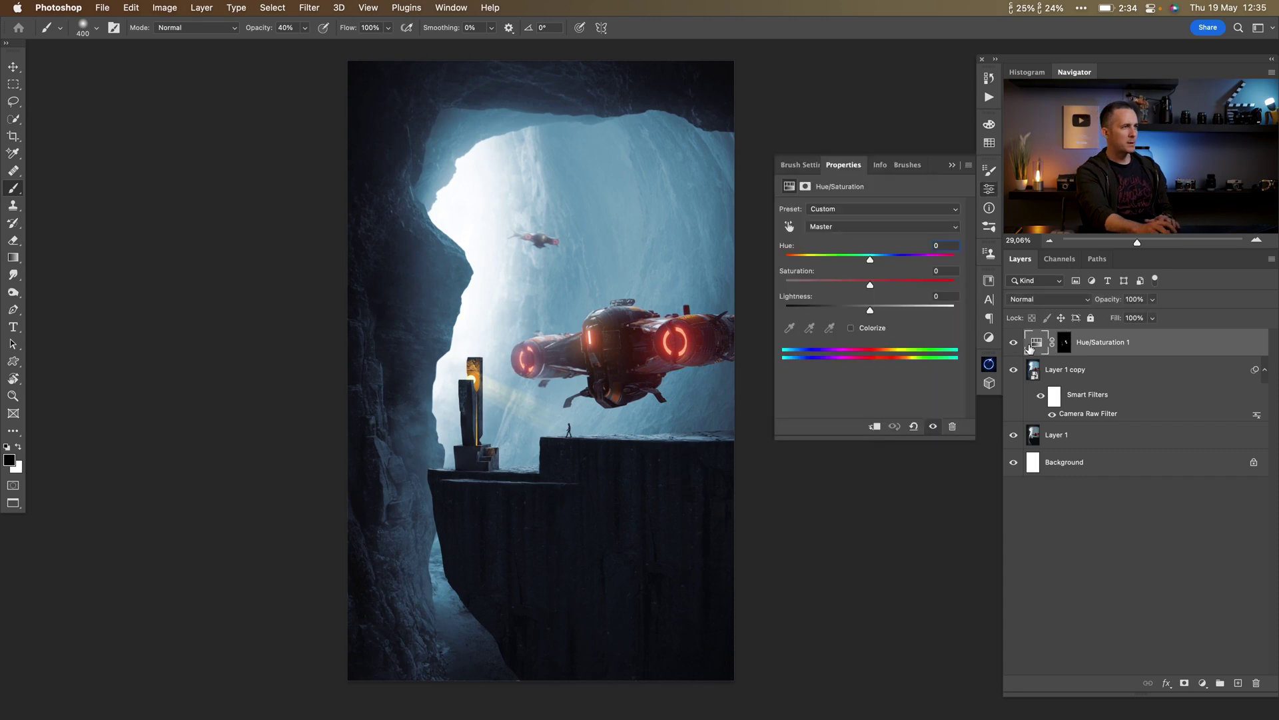
left_click(832, 228)
left_click(828, 253)
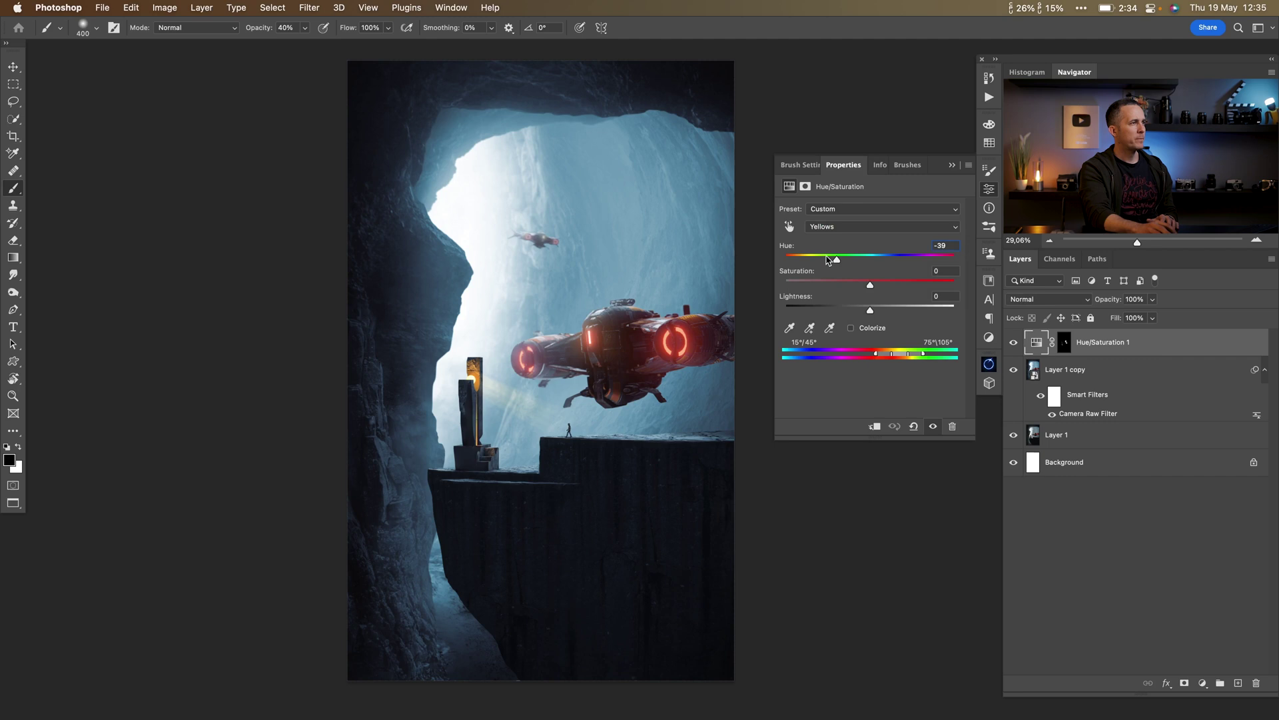
left_click_drag(838, 262, 856, 264)
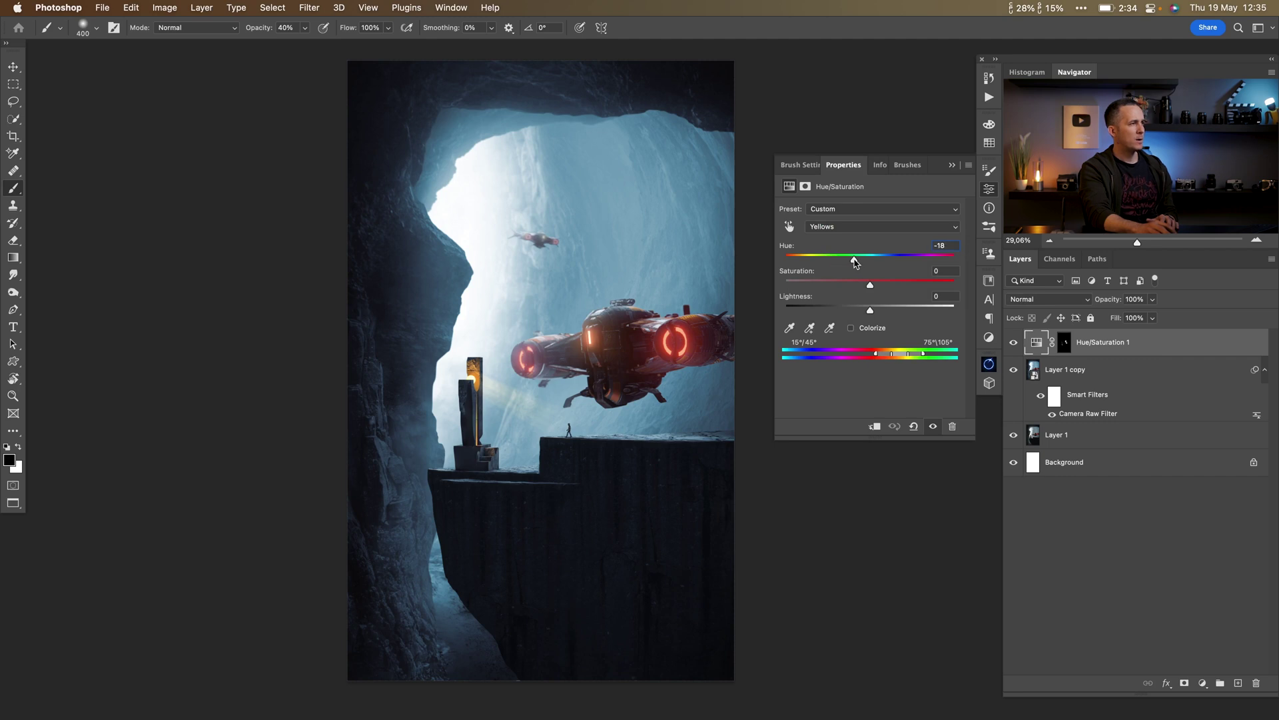
left_click(952, 165)
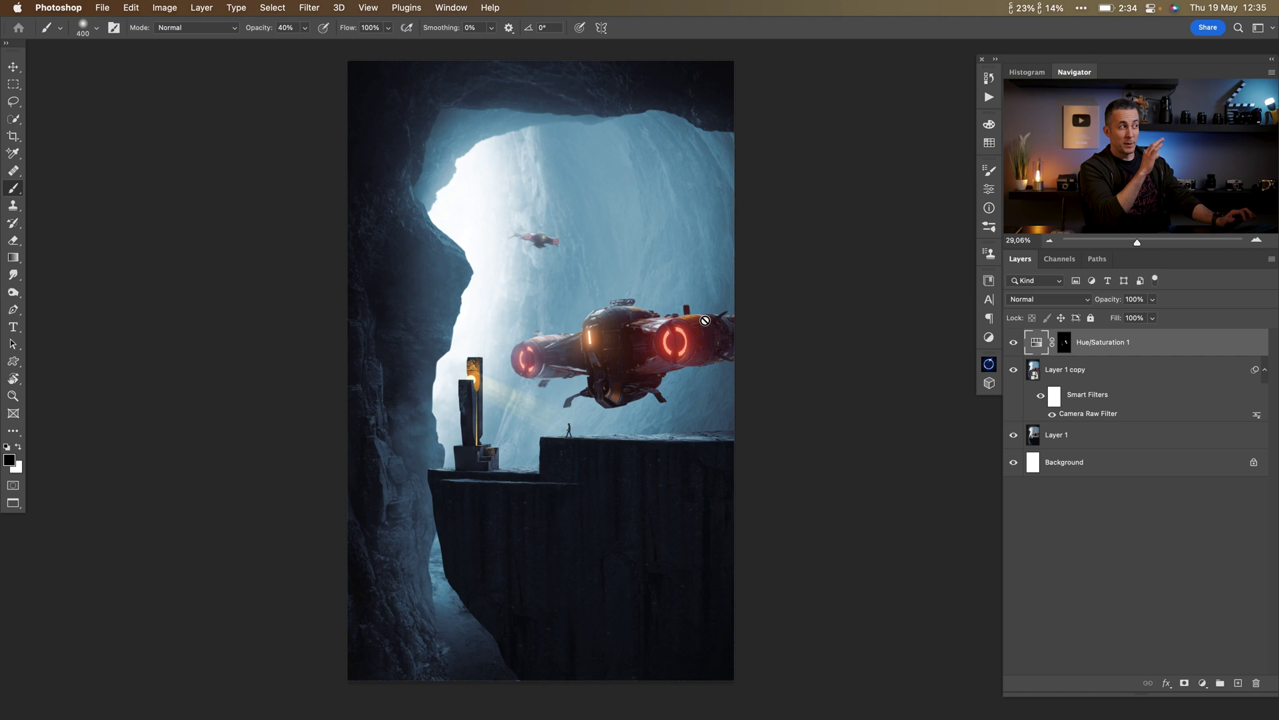
- Reset the brush opacity to 100% and generate a new Oniric glow element from the composite
left_click(991, 364)
key("0")
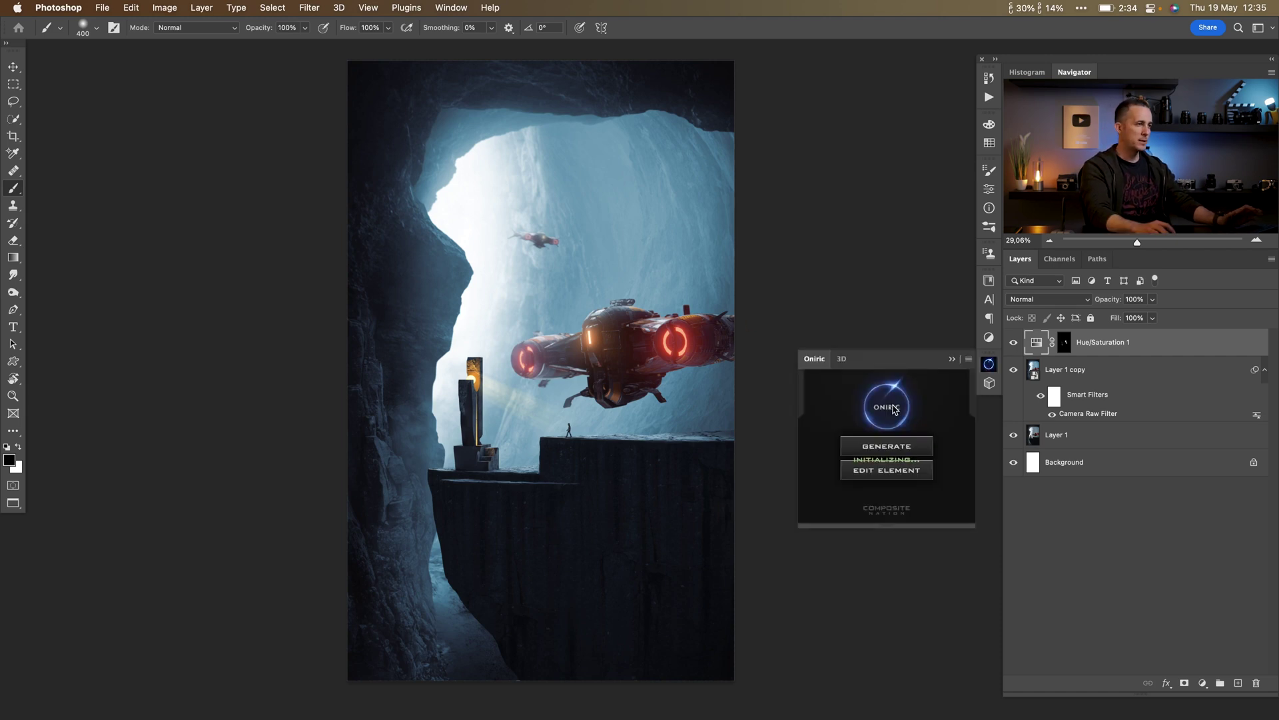
left_click(886, 445)
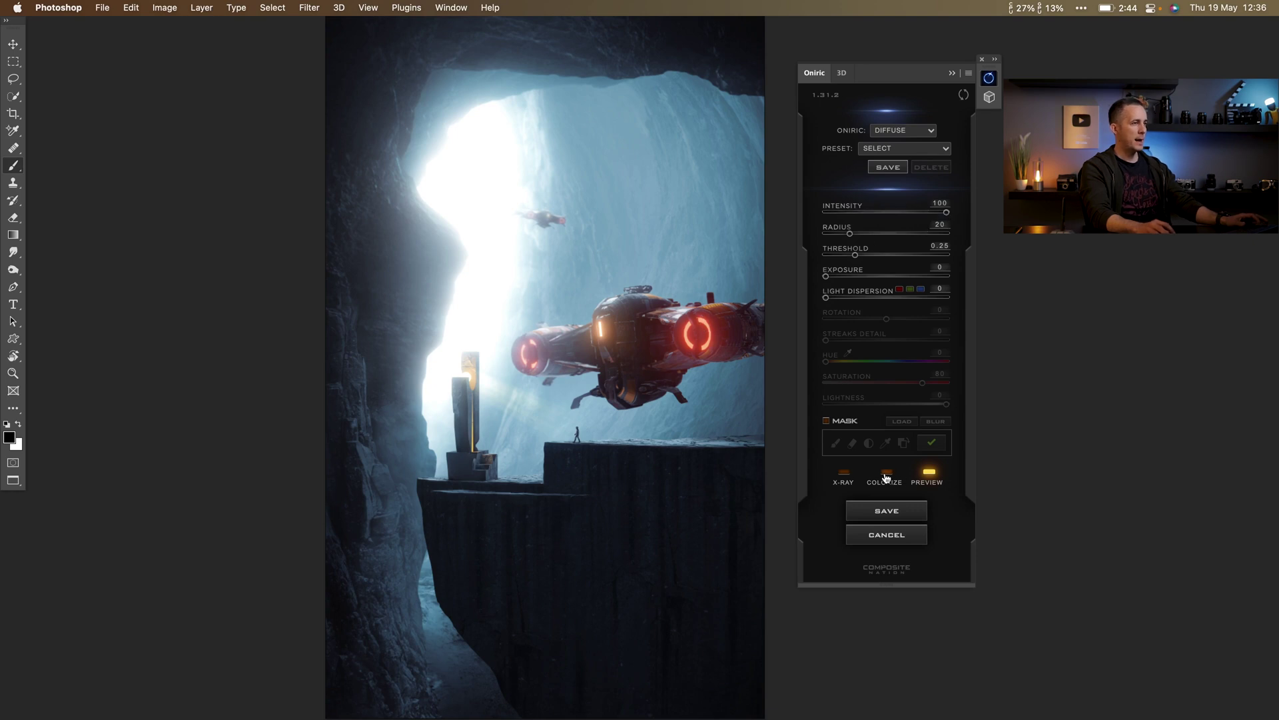
- Check the glow's source areas in X-Ray view and preview its Colorize effect, leaving both switched off
left_click(845, 475)
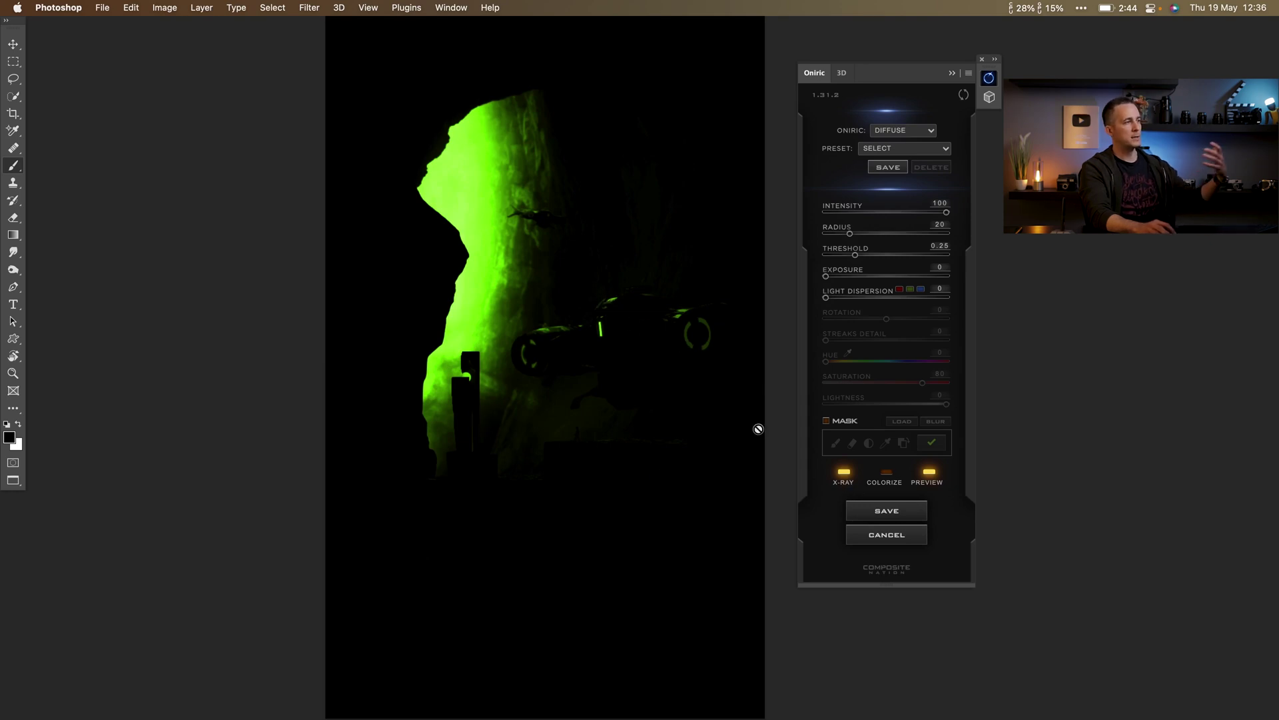
left_click(844, 472)
left_click(887, 475)
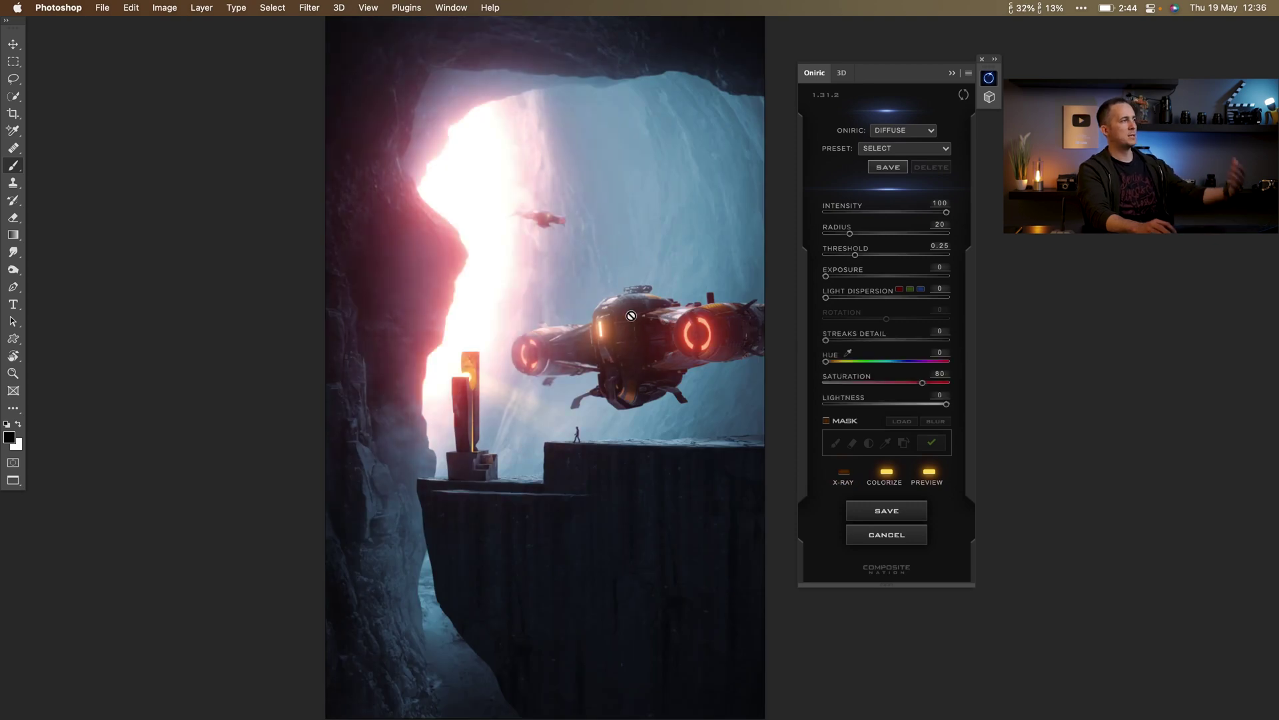
left_click(887, 471)
left_click(887, 471)
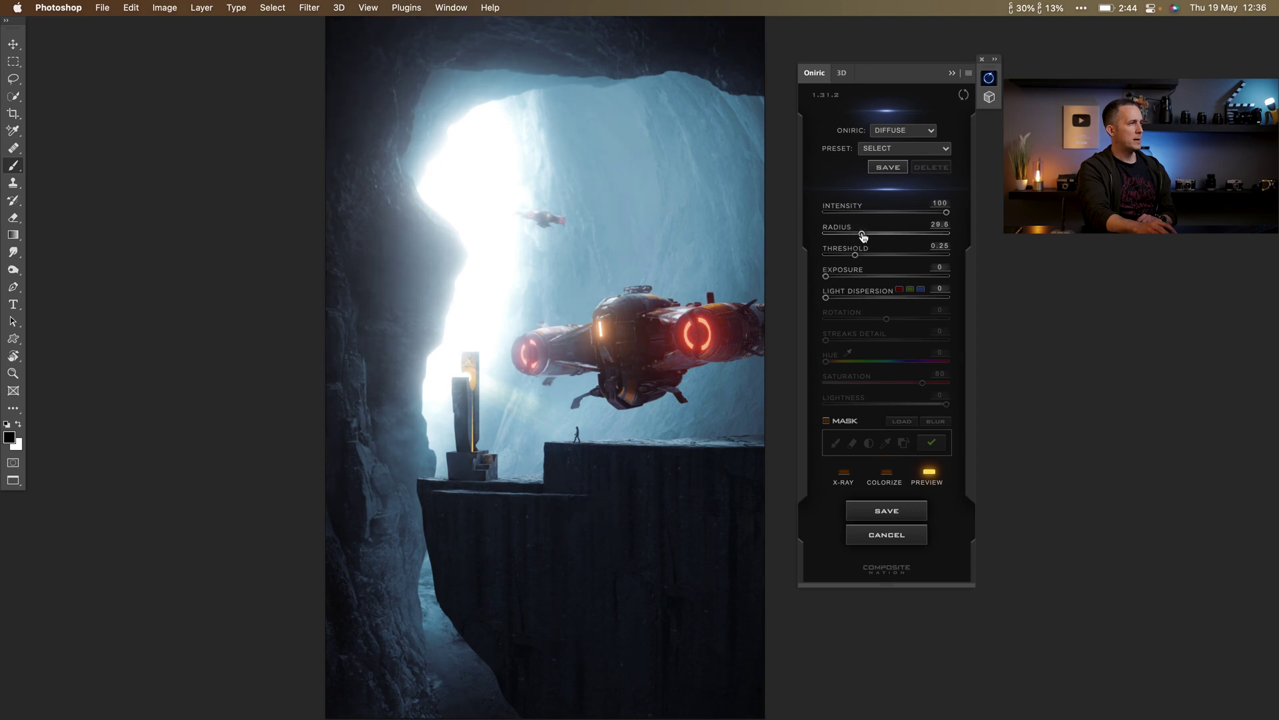
- Set the glow's radius to 29.6 and intensity to 78, and save it as an element named glow
left_click_drag(947, 213, 927, 214)
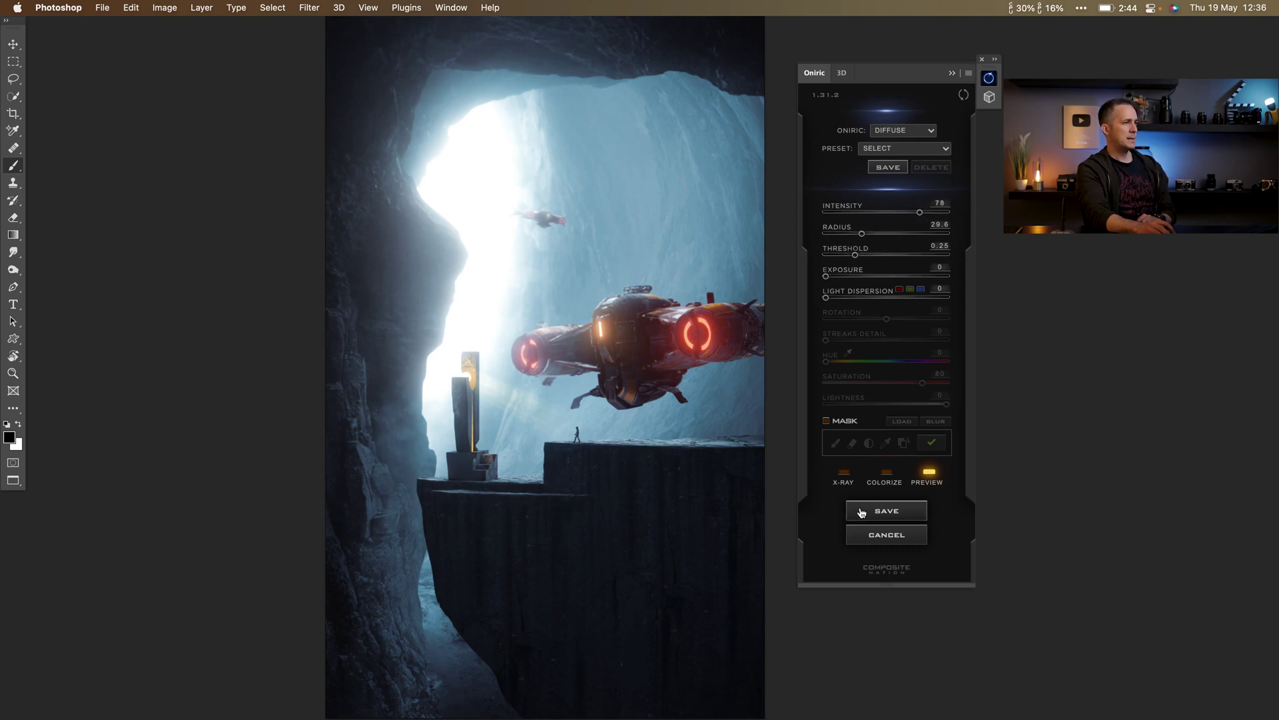
left_click(883, 514)
type("glow")
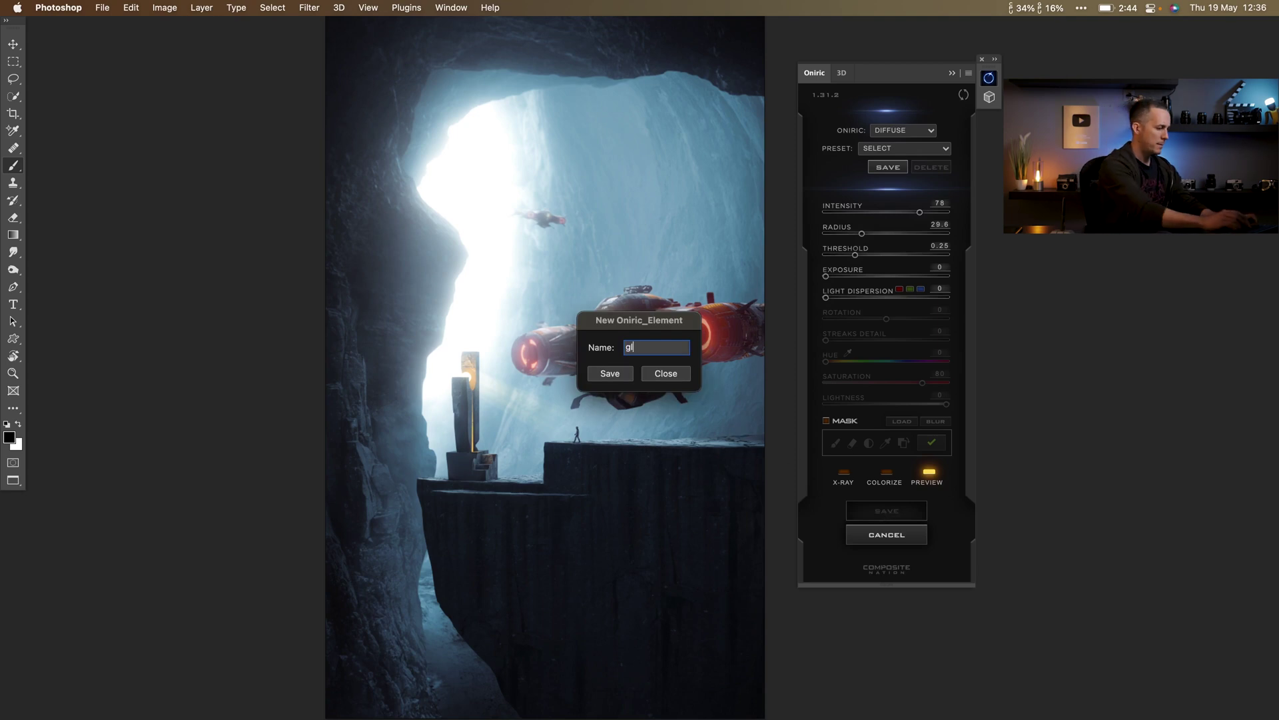
left_click(616, 374)
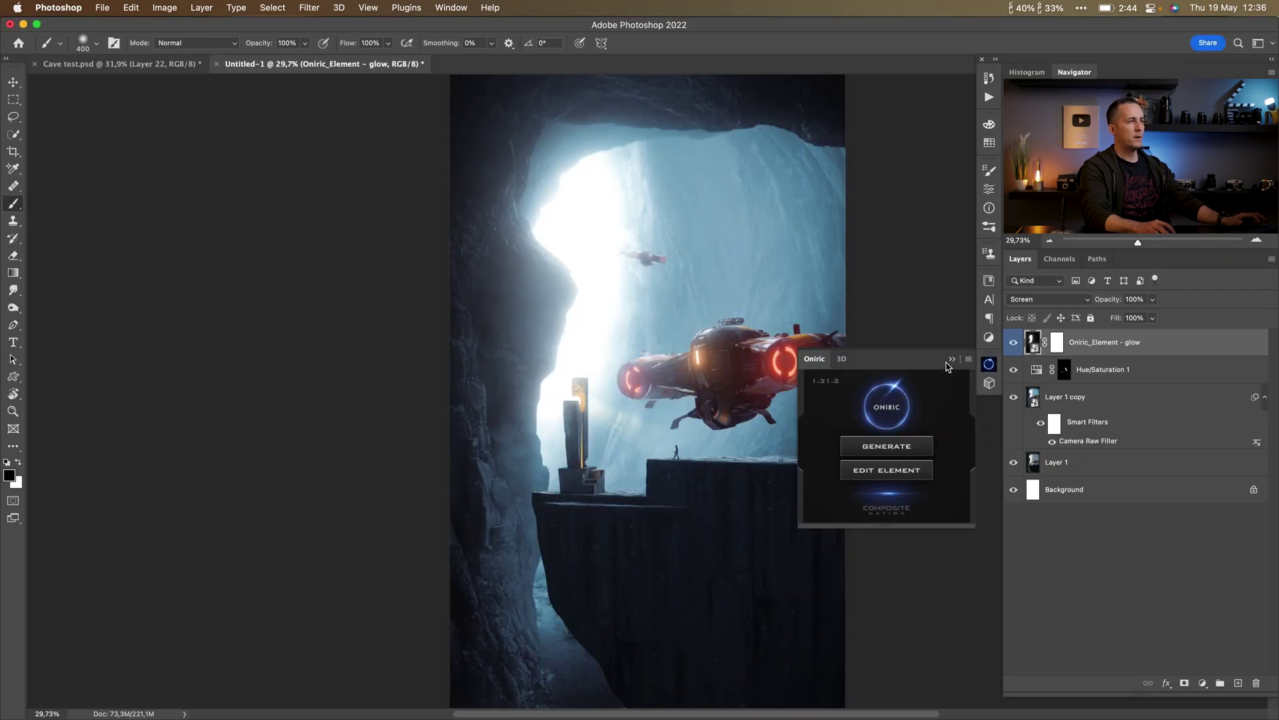
left_click(951, 360)
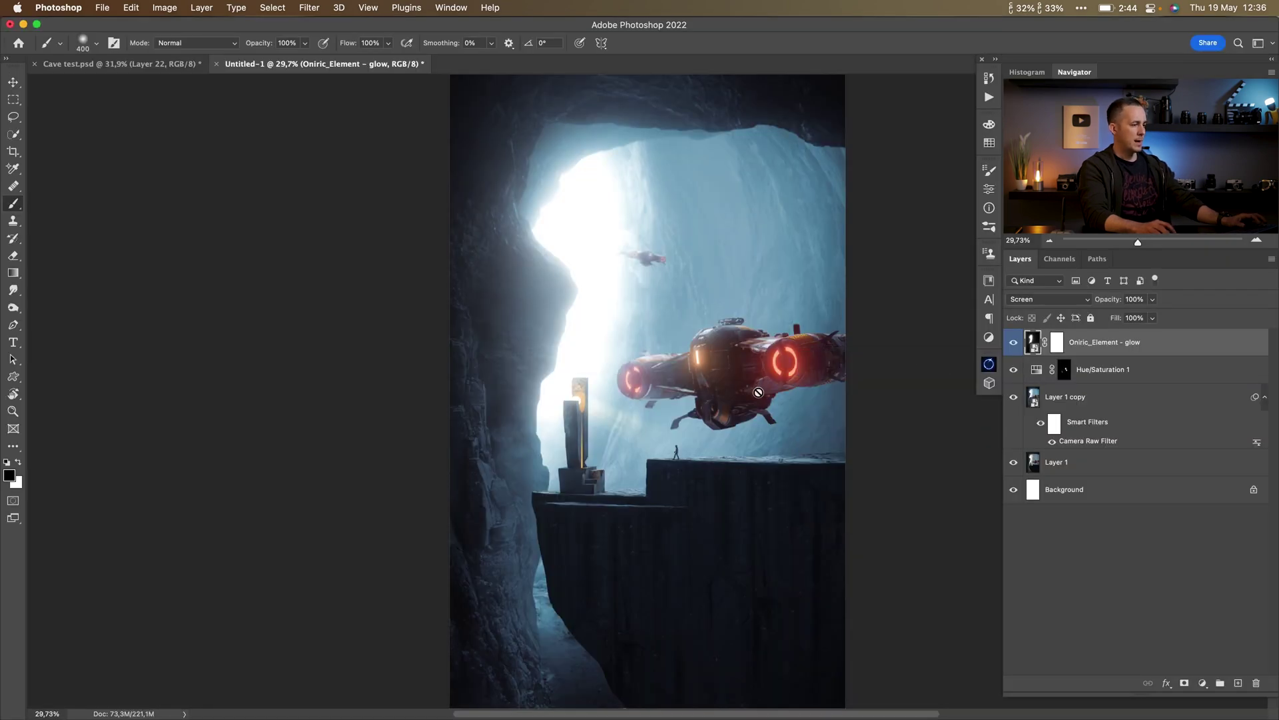
- Compare the composition with the Oniric glow layer hidden and shown
left_click_drag(712, 385, 664, 385)
left_click(1018, 345)
left_click(1016, 342)
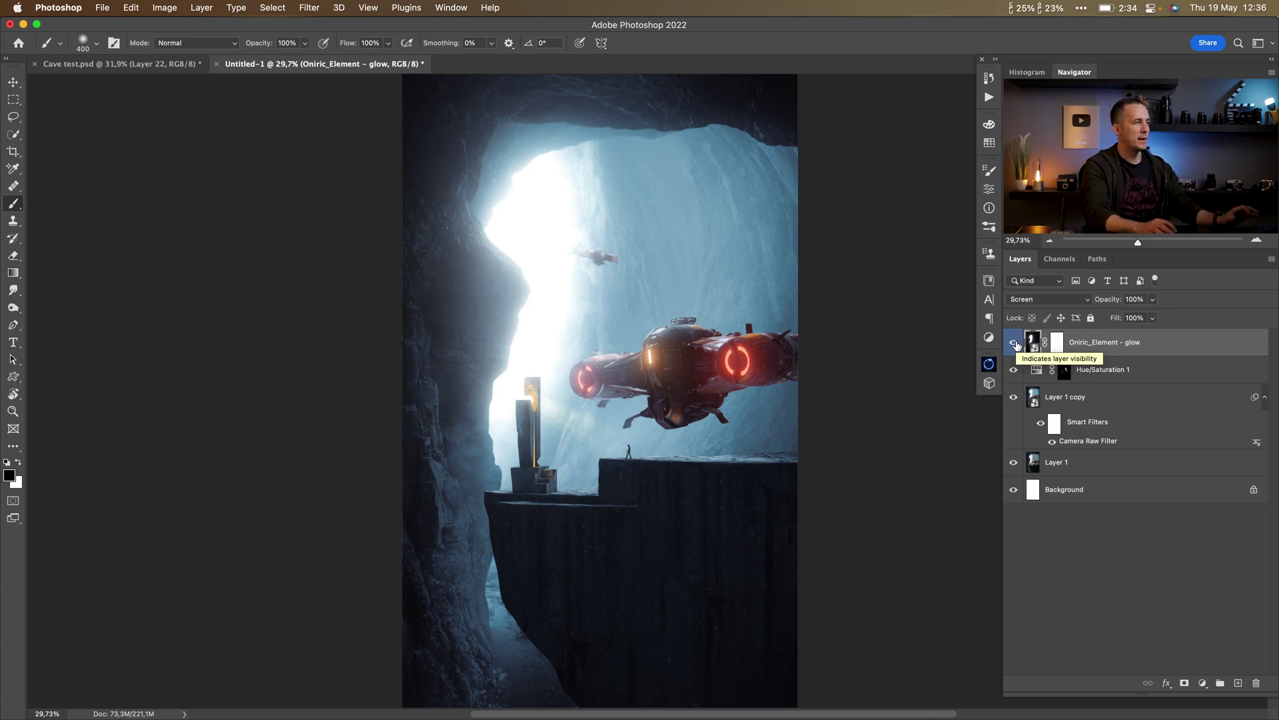
left_click(1016, 343)
left_click(1016, 343)
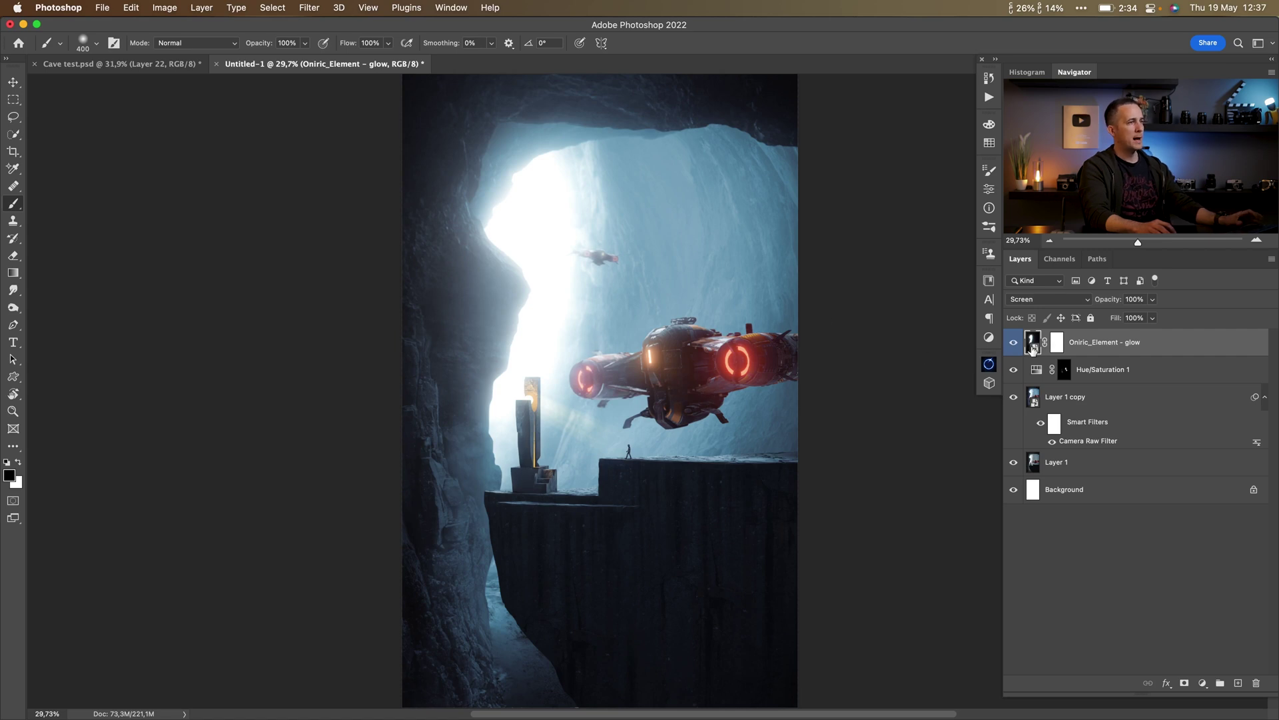
- Lower the Oniric glow layer's opacity to 83% and check it against the image without the glow
left_click_drag(1110, 303, 1101, 301)
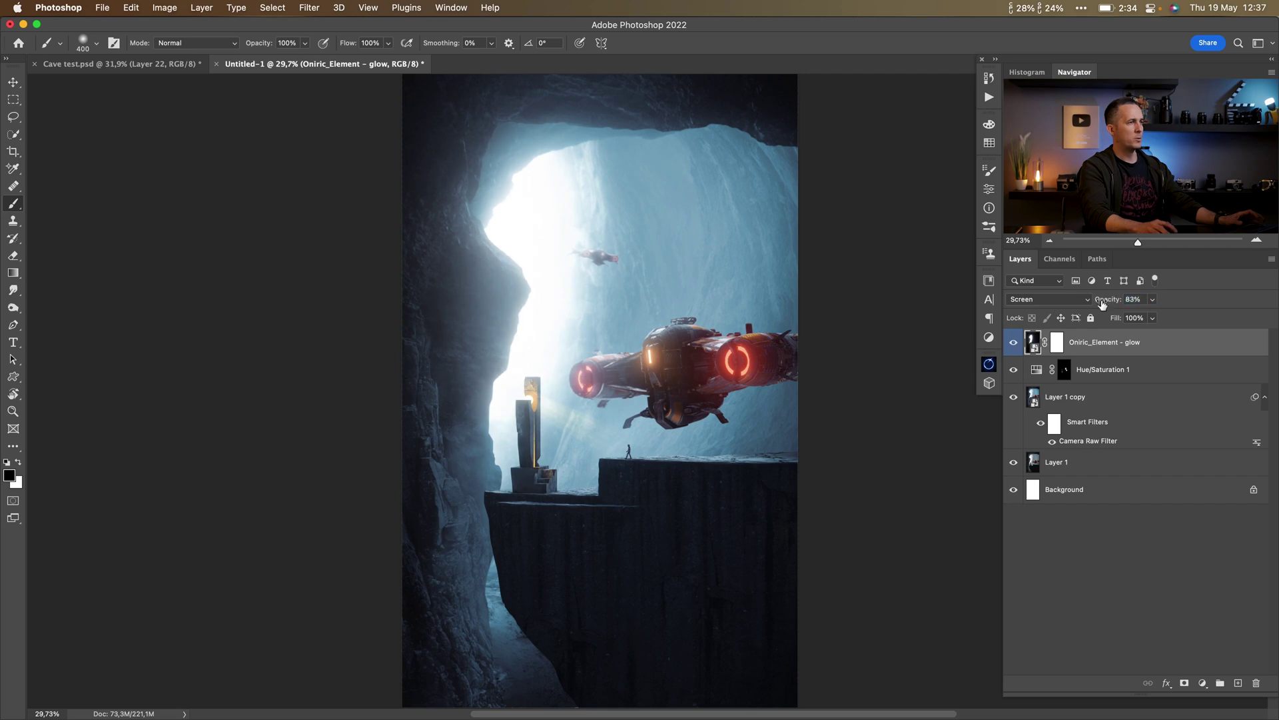
left_click(1013, 342)
left_click(1013, 342)
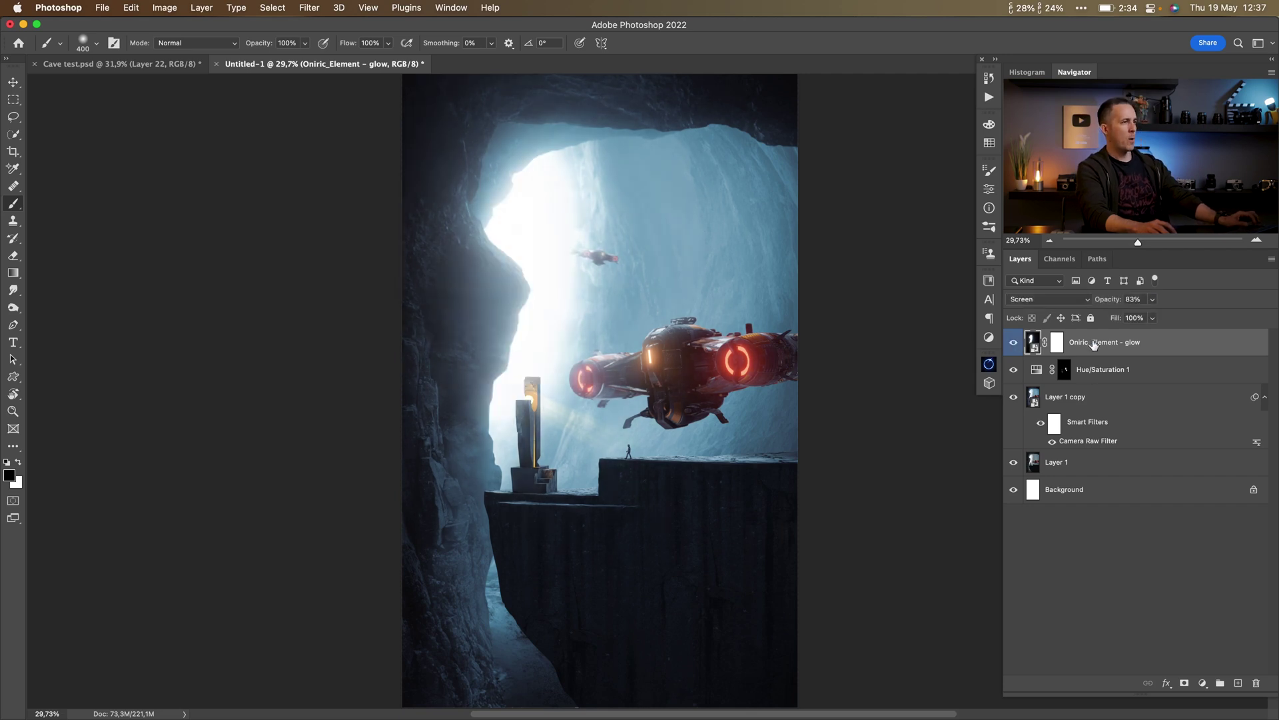
- Merge all visible layers into a new layer on top and convert it to a Smart Object
key("super+alt+shift+e")
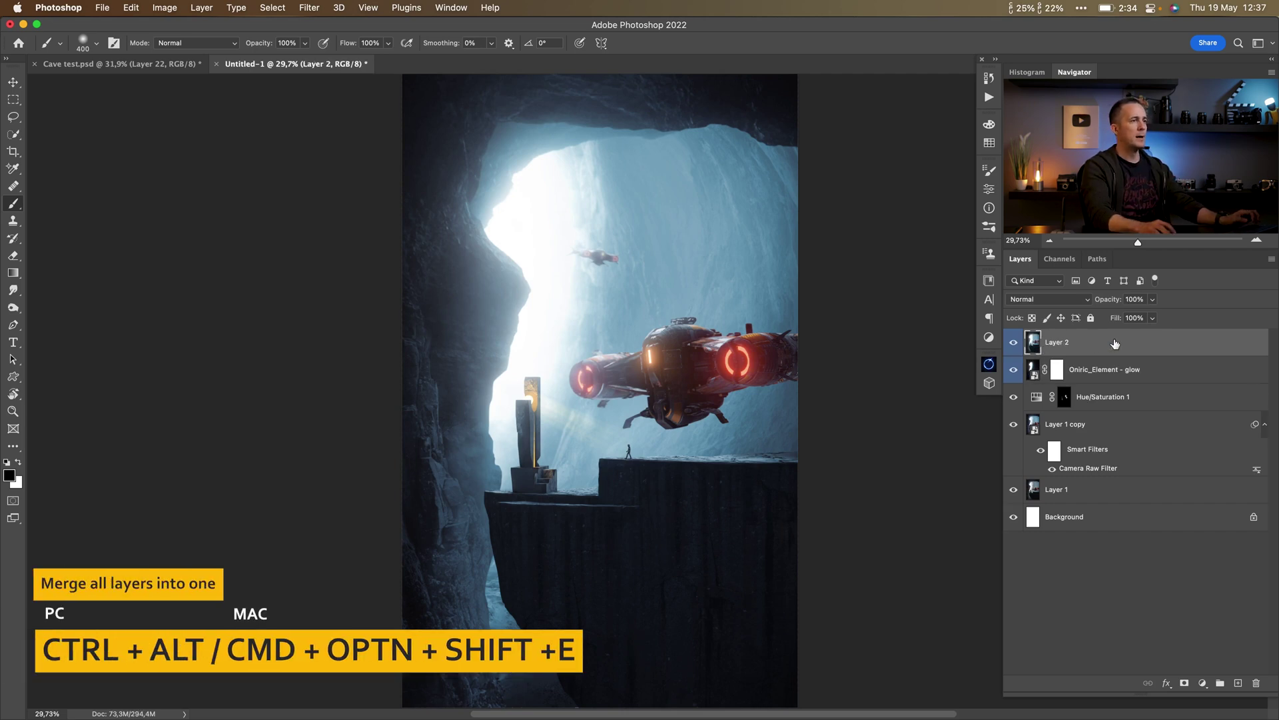
right_click(1115, 343)
left_click(1026, 264)
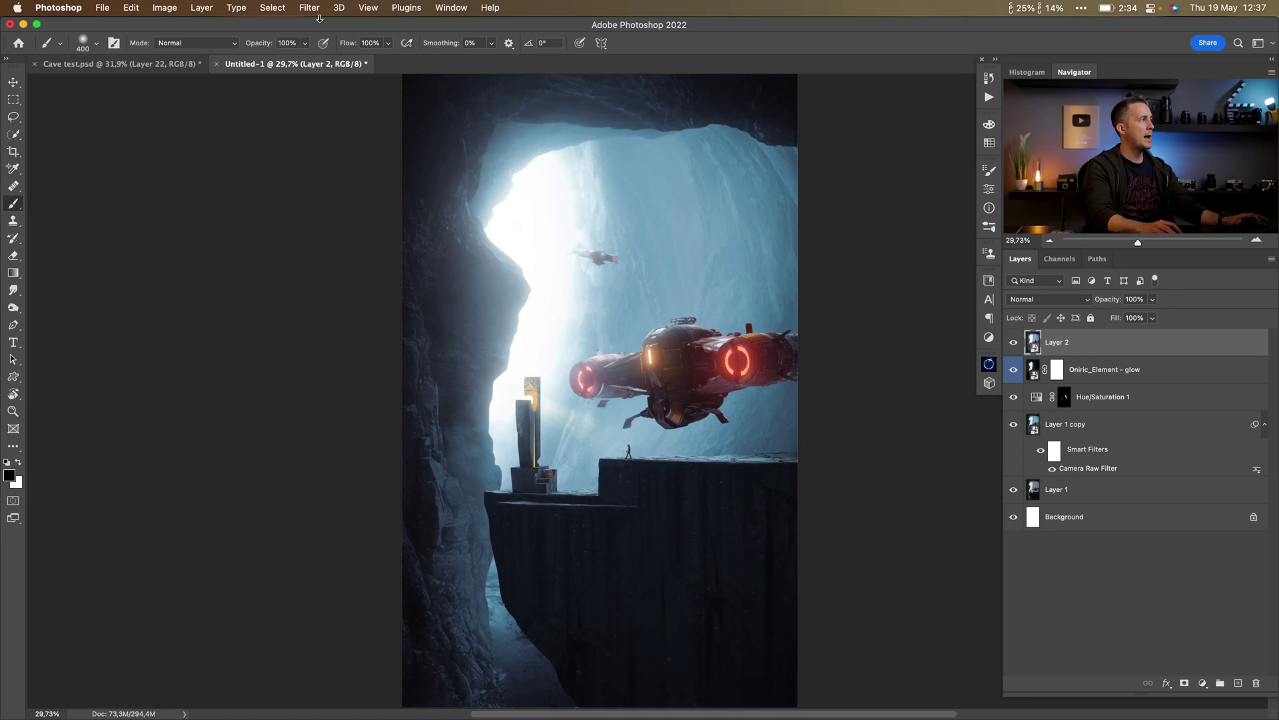
- Open the merged Layer 2 in the Boris FX Optics filter
left_click(303, 9)
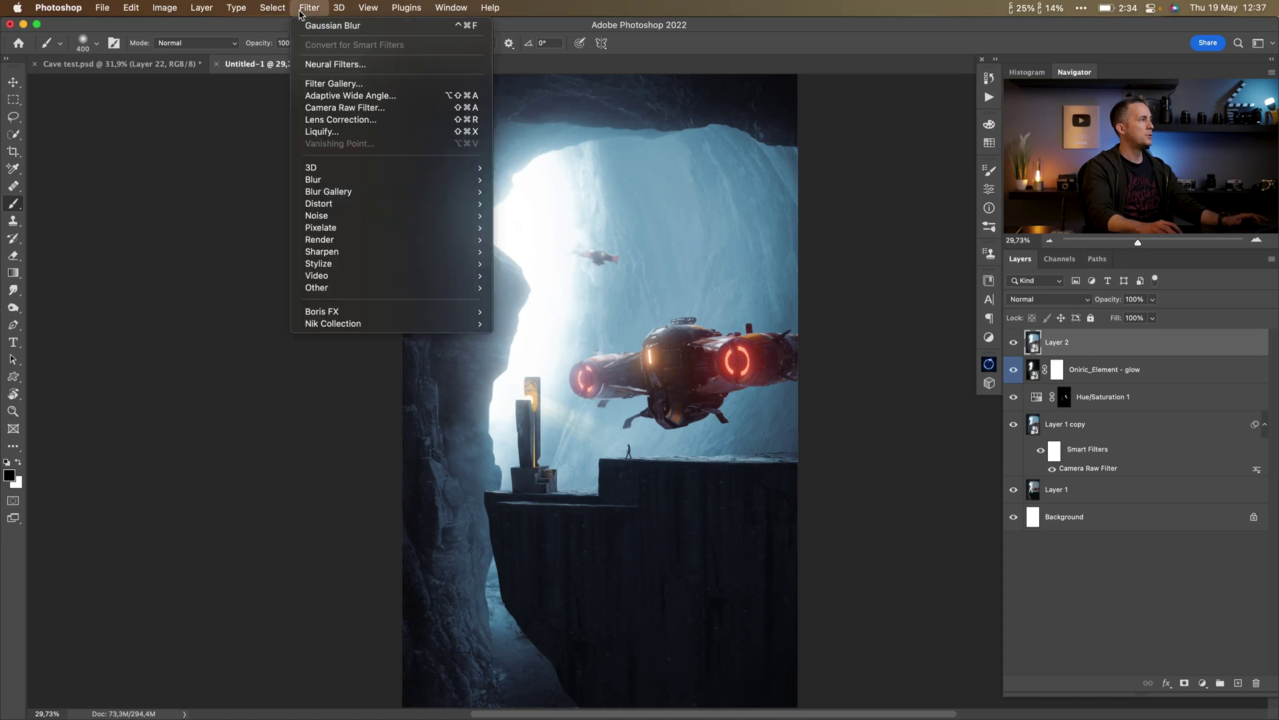
mouse_move(392, 313)
left_click(547, 315)
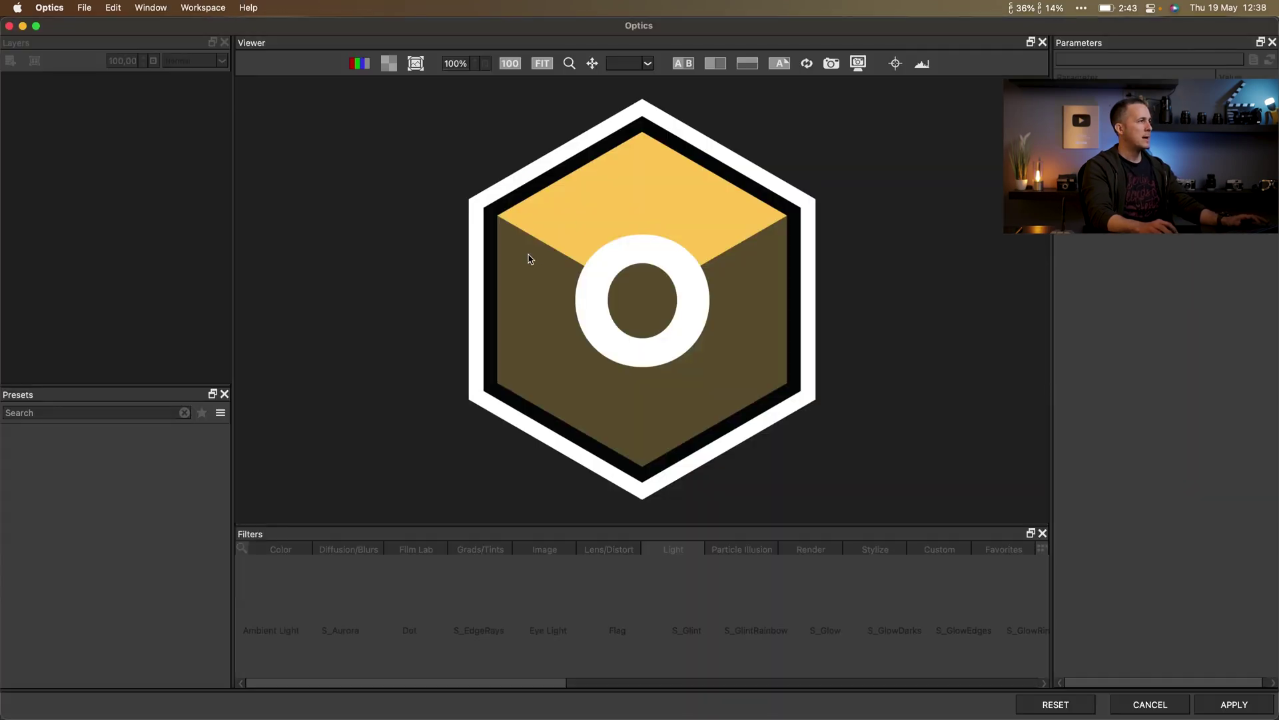
left_click(635, 382)
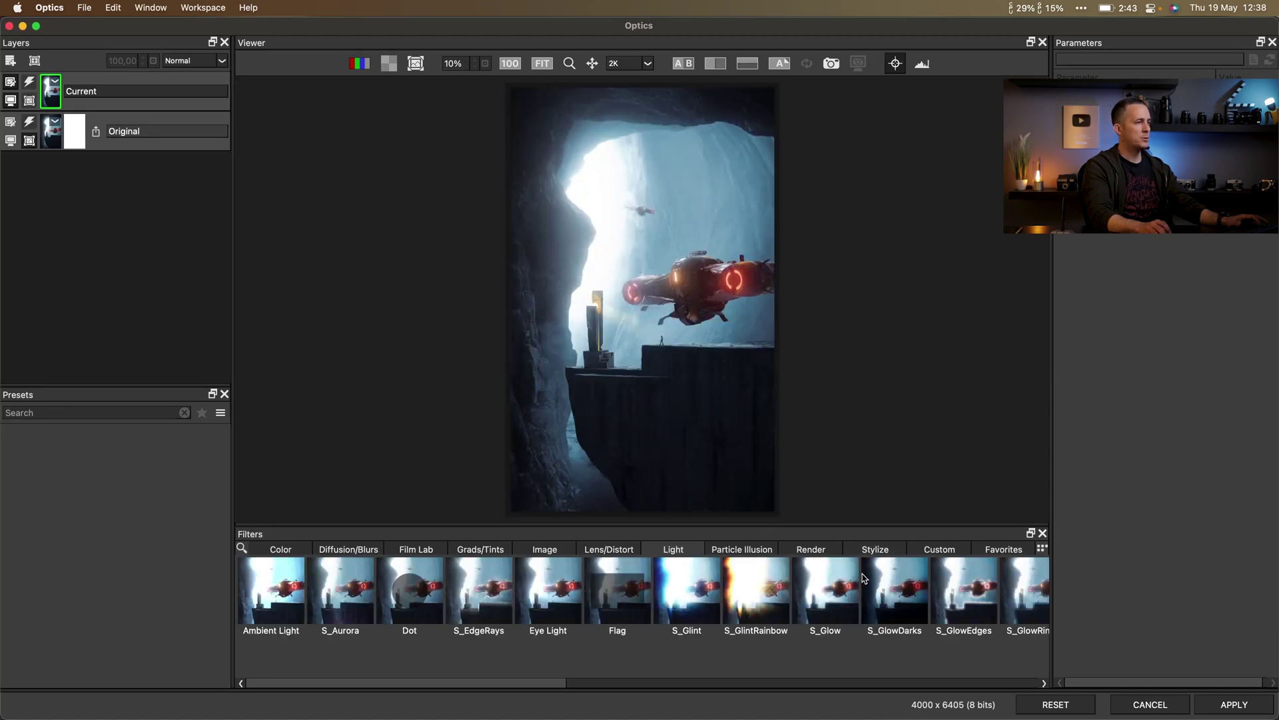
- Apply the S_LensFlare light filter and place the flare at the upper part of the bright cave opening
left_click_drag(510, 679, 701, 681)
left_click(766, 586)
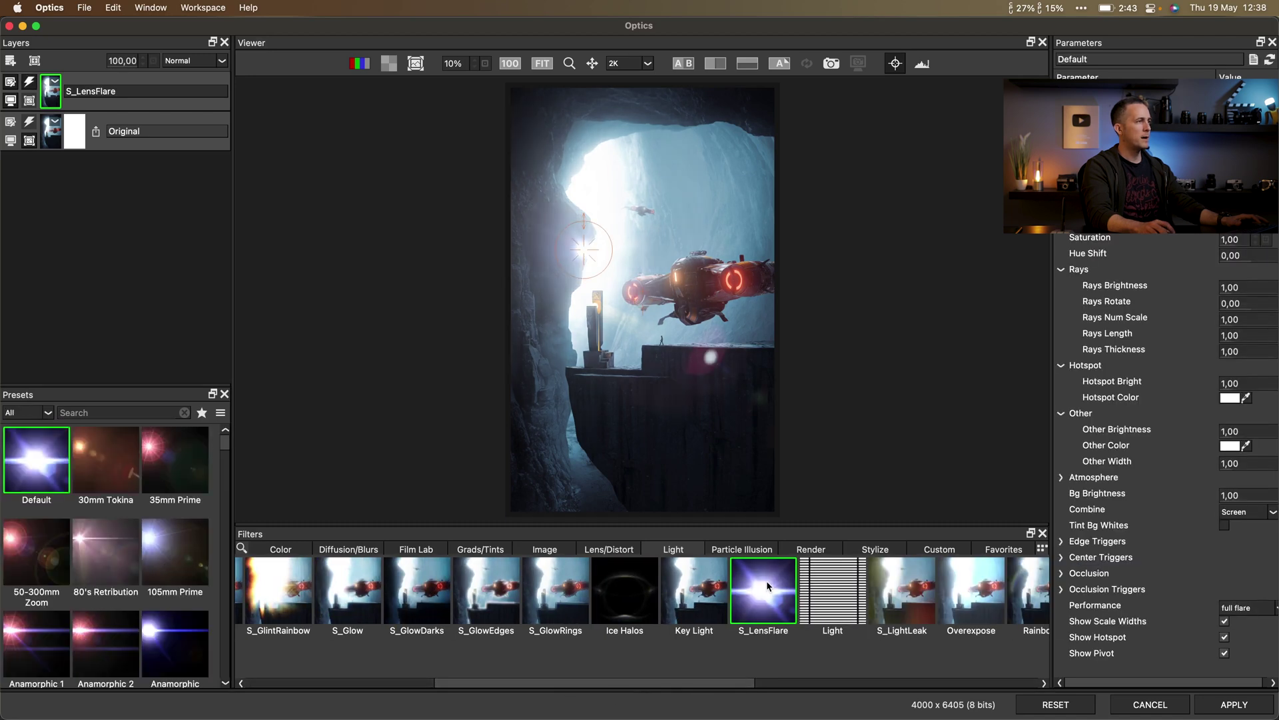
left_click(585, 191)
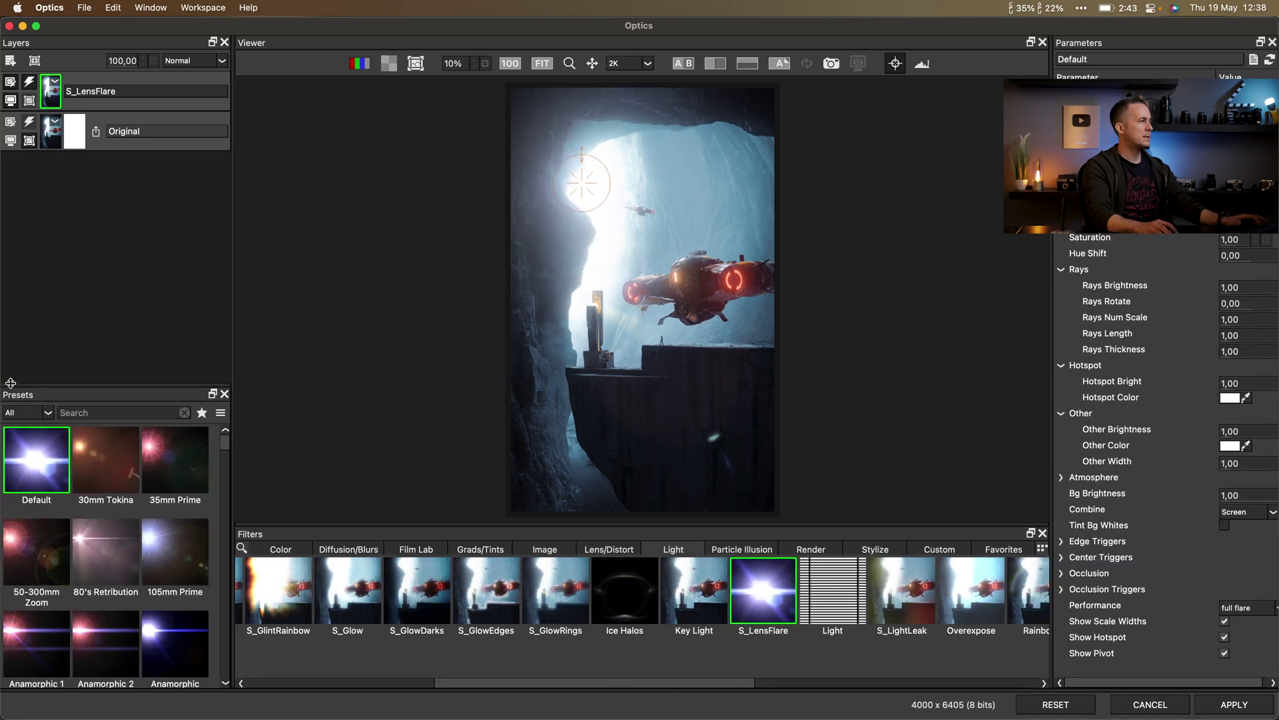
- Try the 30mm Tokina, 35mm Prime, 105mm Prime, Eye of the Beholder, Engagement Shoot and Flashlight lens flare presets
left_click(128, 468)
left_click(179, 469)
left_click(182, 563)
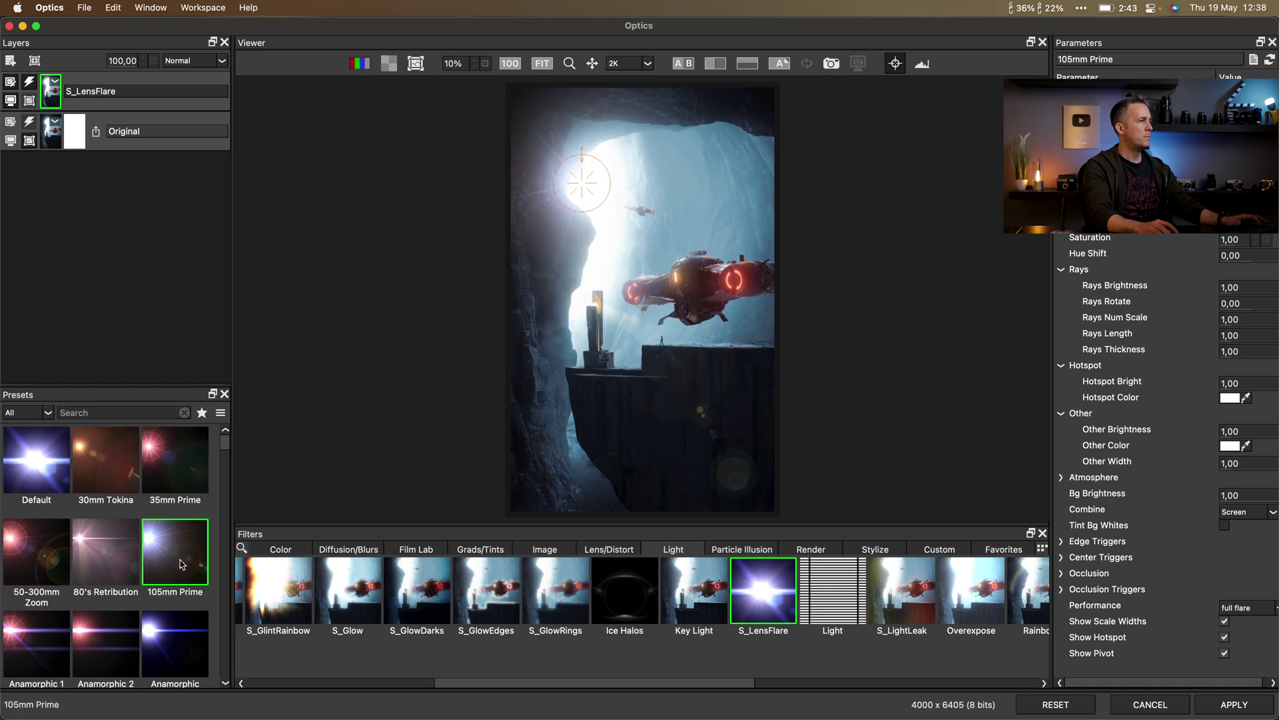
left_click_drag(225, 445, 227, 606)
scroll(90, 578, "up", 10)
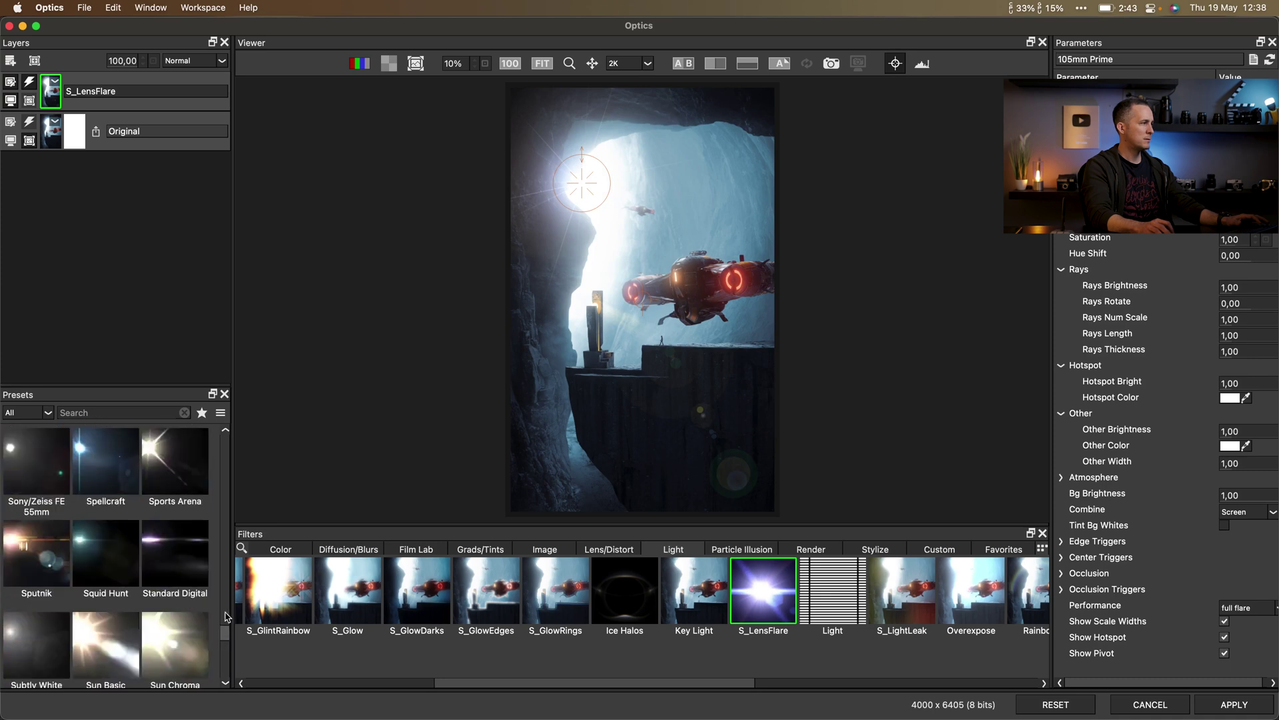
left_click(90, 579)
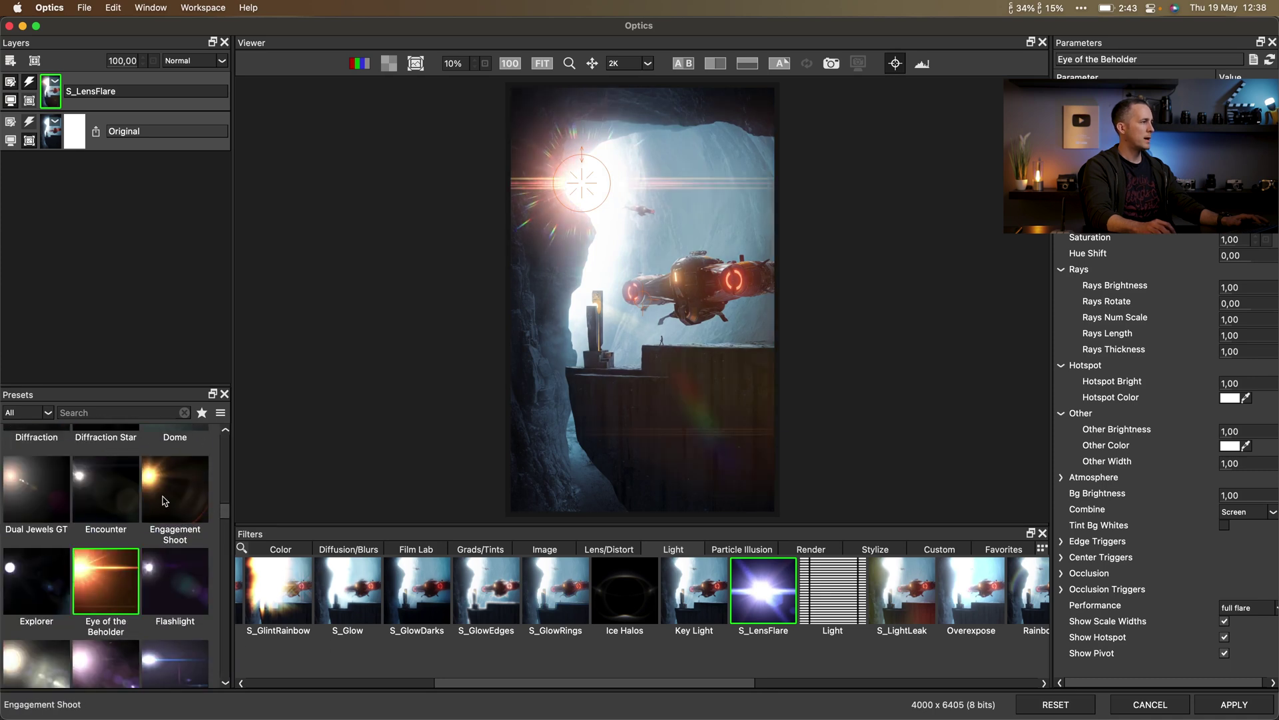
left_click(167, 501)
left_click(148, 578)
- Try the Bright, Colorfully Away and Crossing Glass presets on the lens flare
left_click_drag(227, 515, 230, 493)
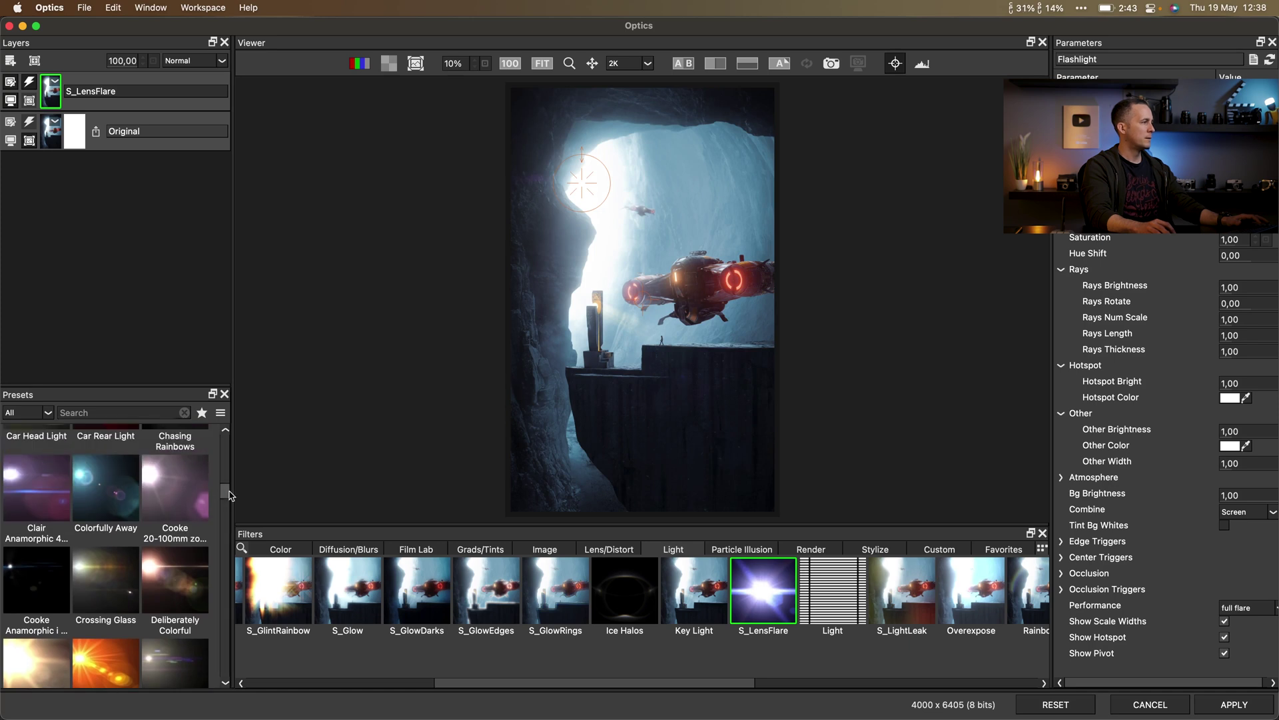
scroll(114, 477, "up", 5)
left_click(112, 476)
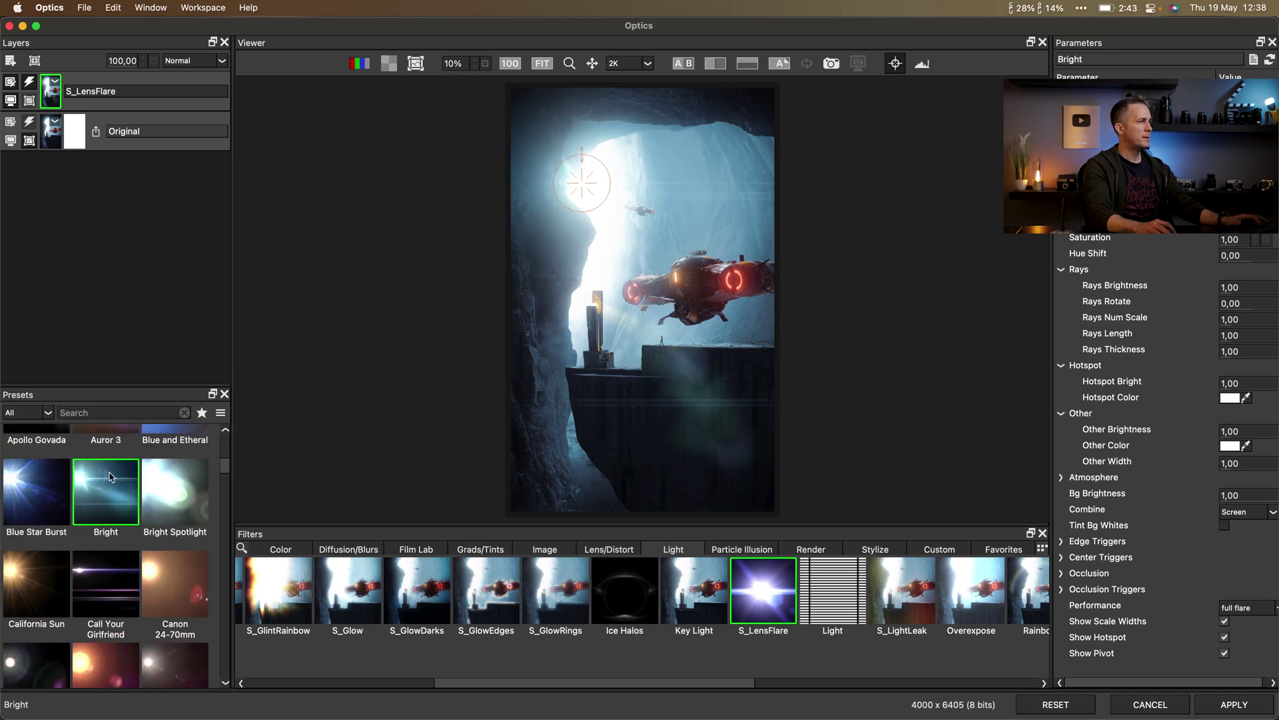
left_click_drag(229, 470, 226, 498)
left_click(115, 492)
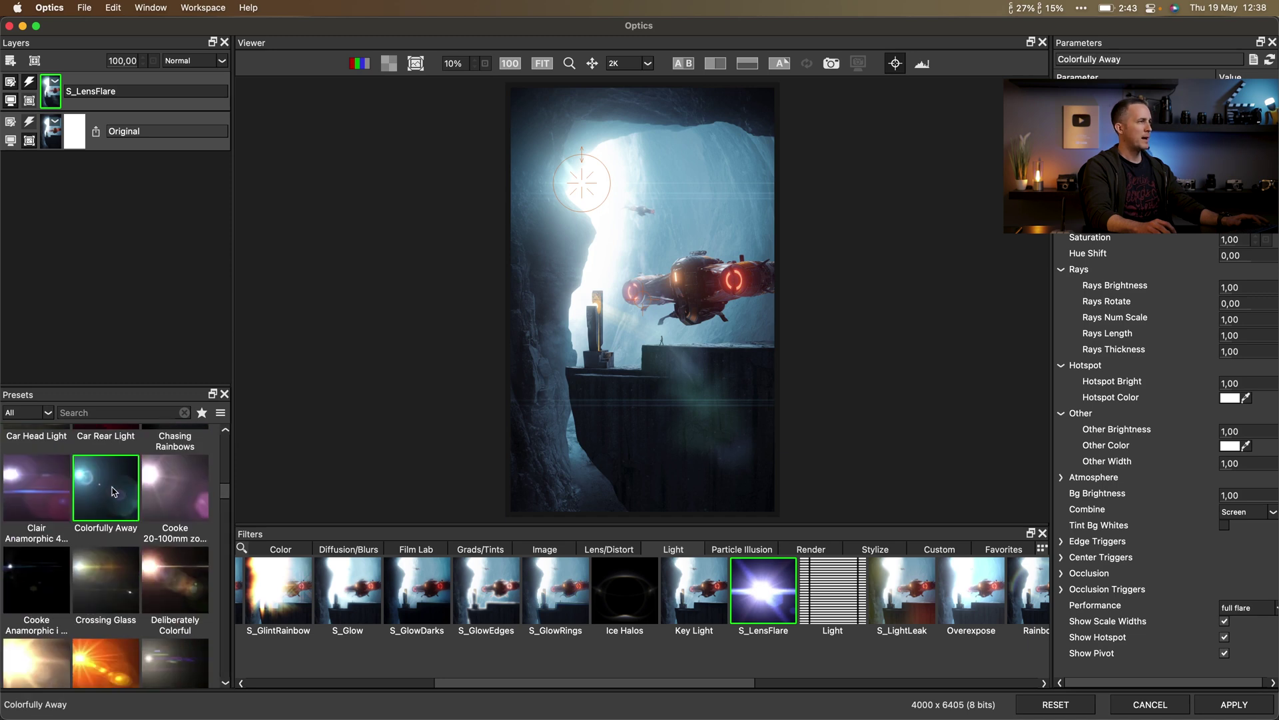
left_click(119, 582)
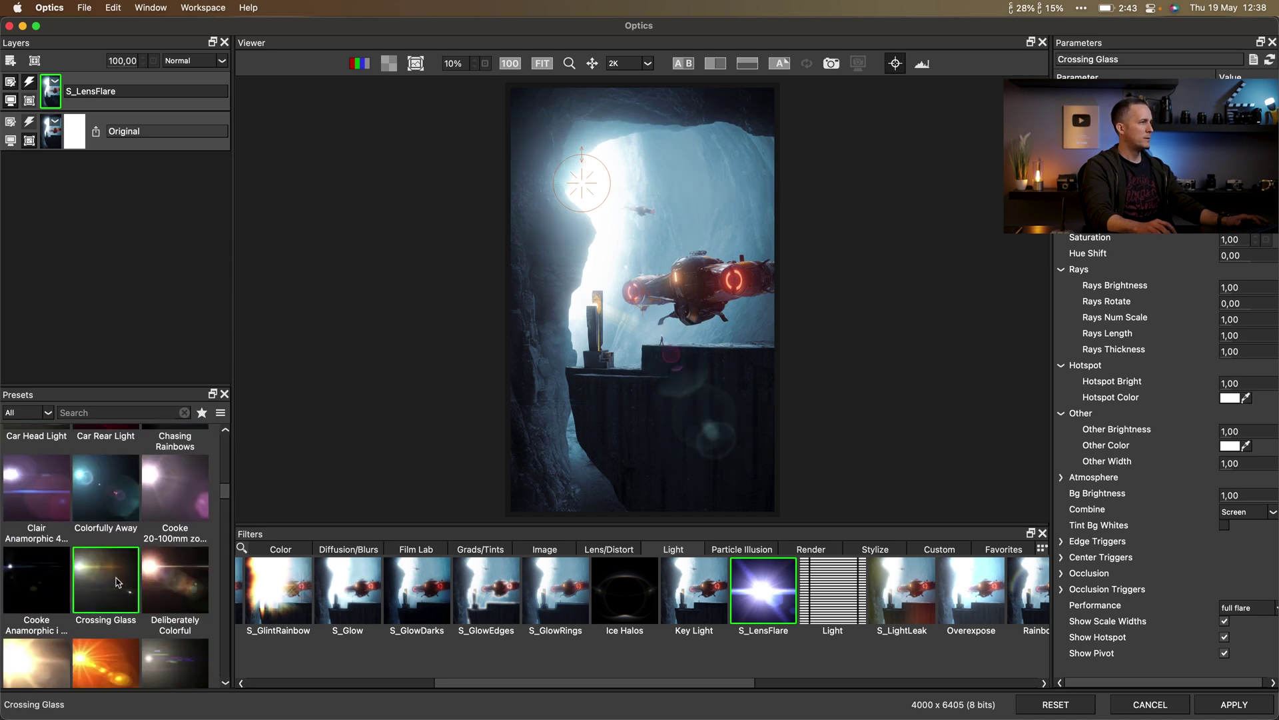
- Try further lens flare presets, including Anamorphic blue and 105mm Prime
scroll(120, 576, "up", 3)
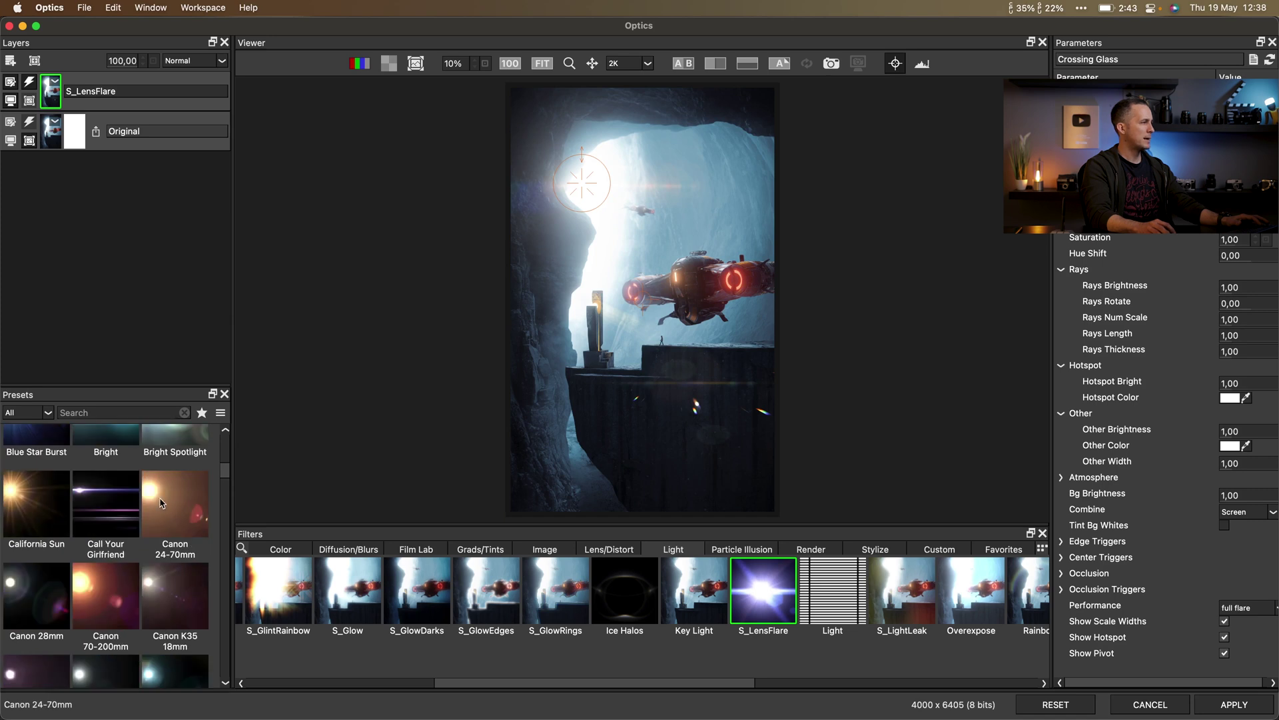
left_click(140, 504)
scroll(145, 526, "up", 5)
left_click(189, 529)
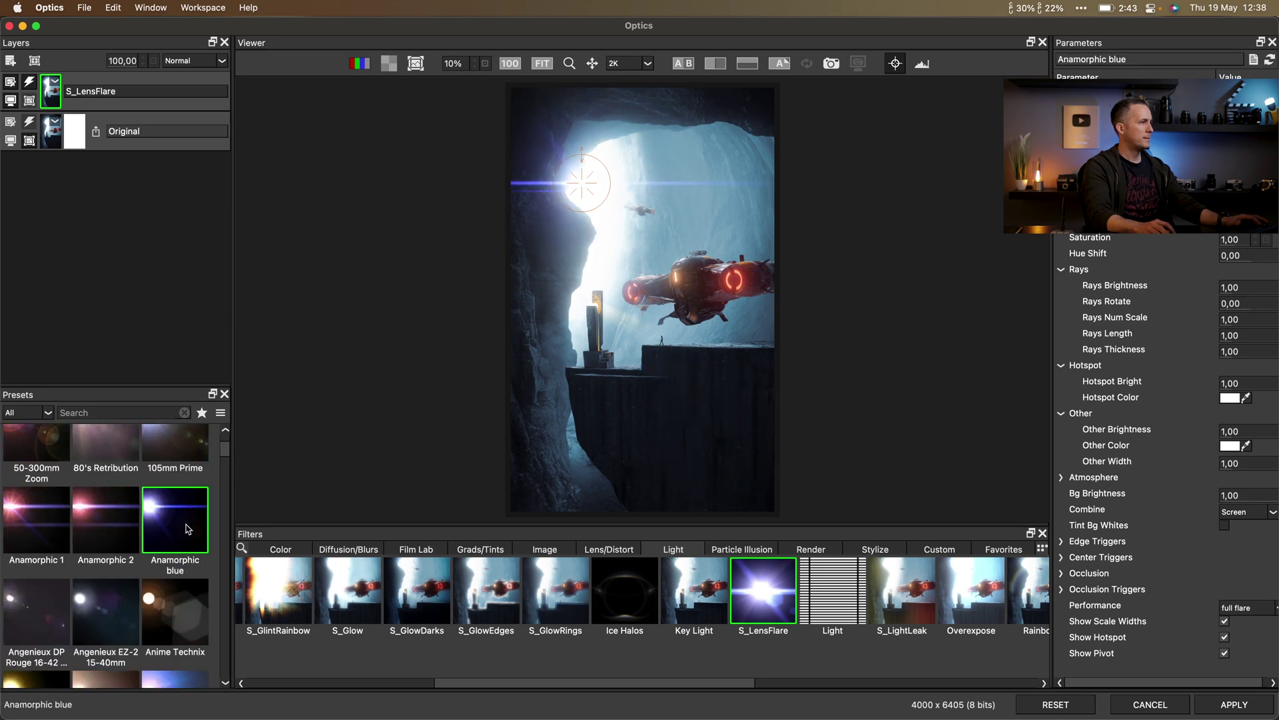
scroll(187, 529, "up", 2)
left_click(181, 546)
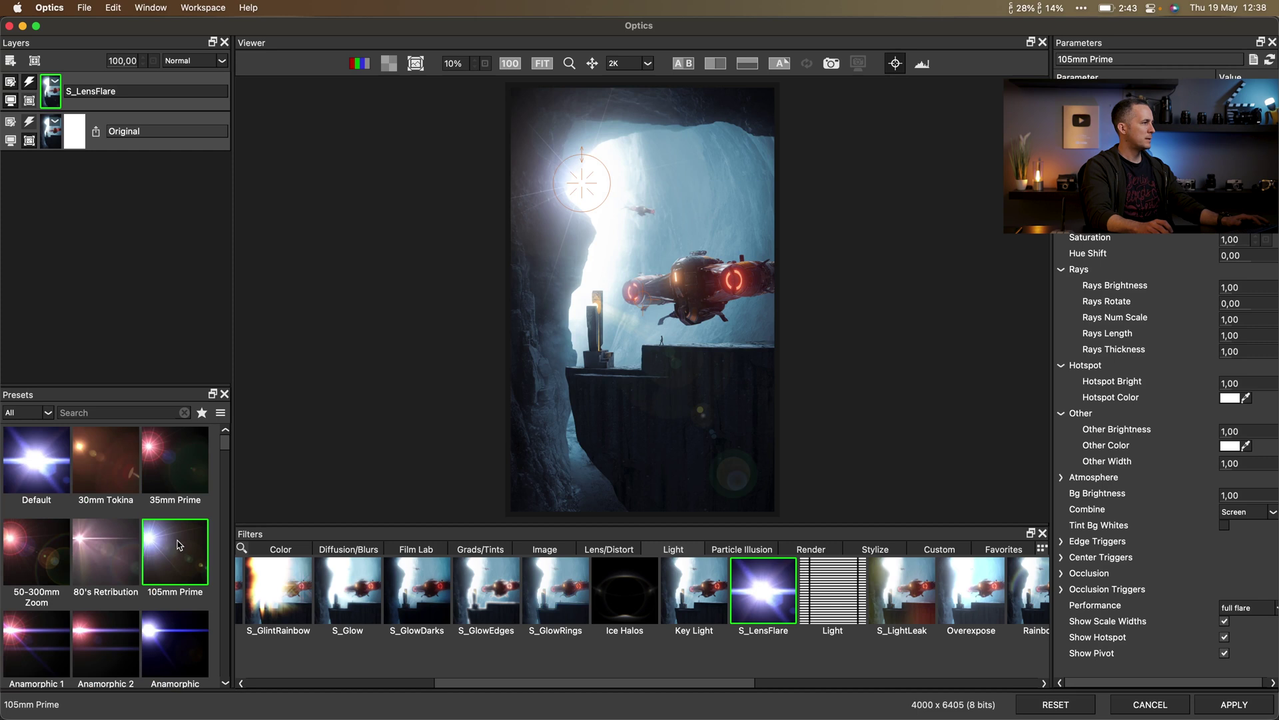
- Apply the Colorfully Away flare preset and move the flare's pivot onto the dark rock platform below the spaceship
left_click_drag(224, 442, 223, 495)
left_click(105, 487)
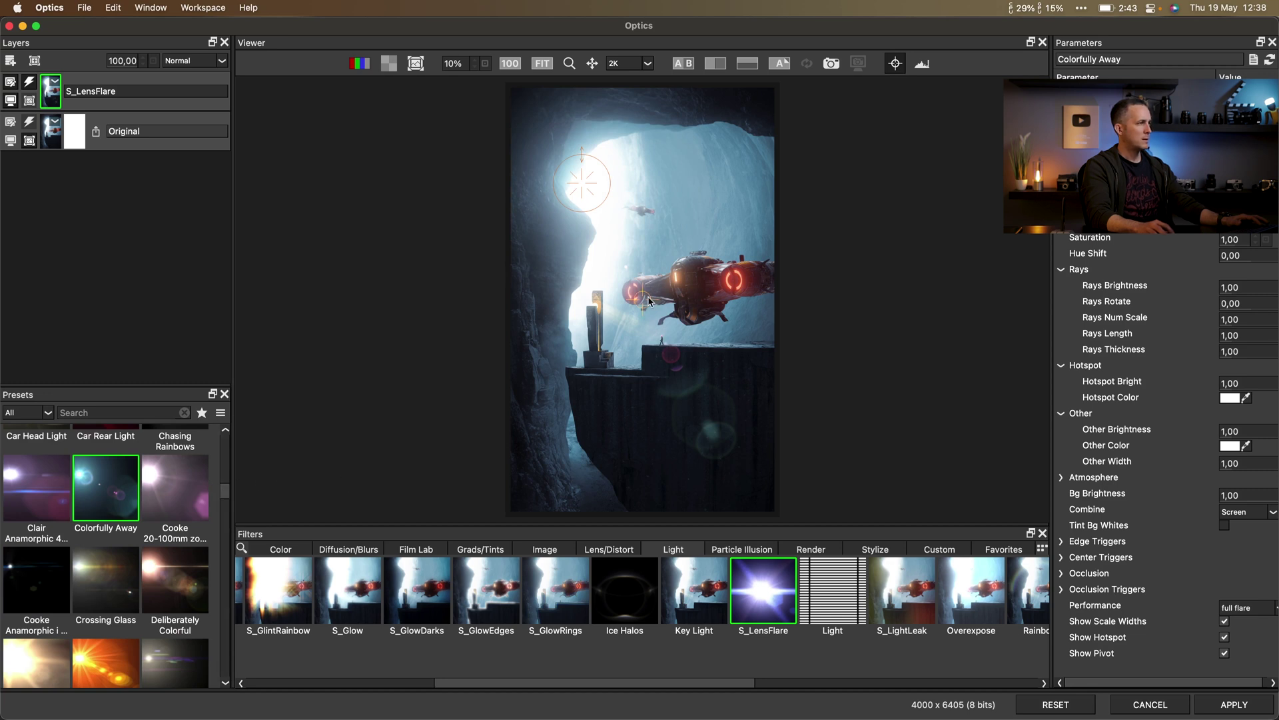
left_click_drag(691, 337, 857, 274)
left_click_drag(869, 363, 699, 391)
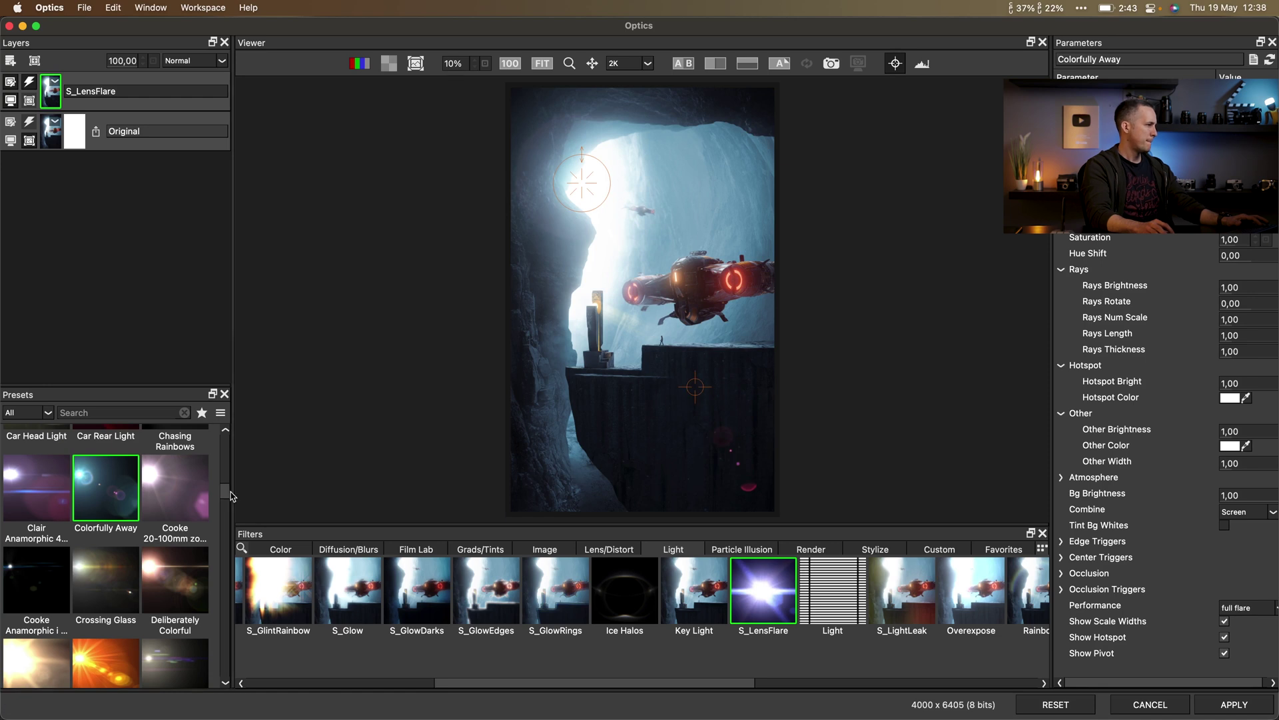
- Try the Dome preset and switch the lens flare to Hide and Seek
scroll(230, 498, "down", 5)
left_click(184, 541)
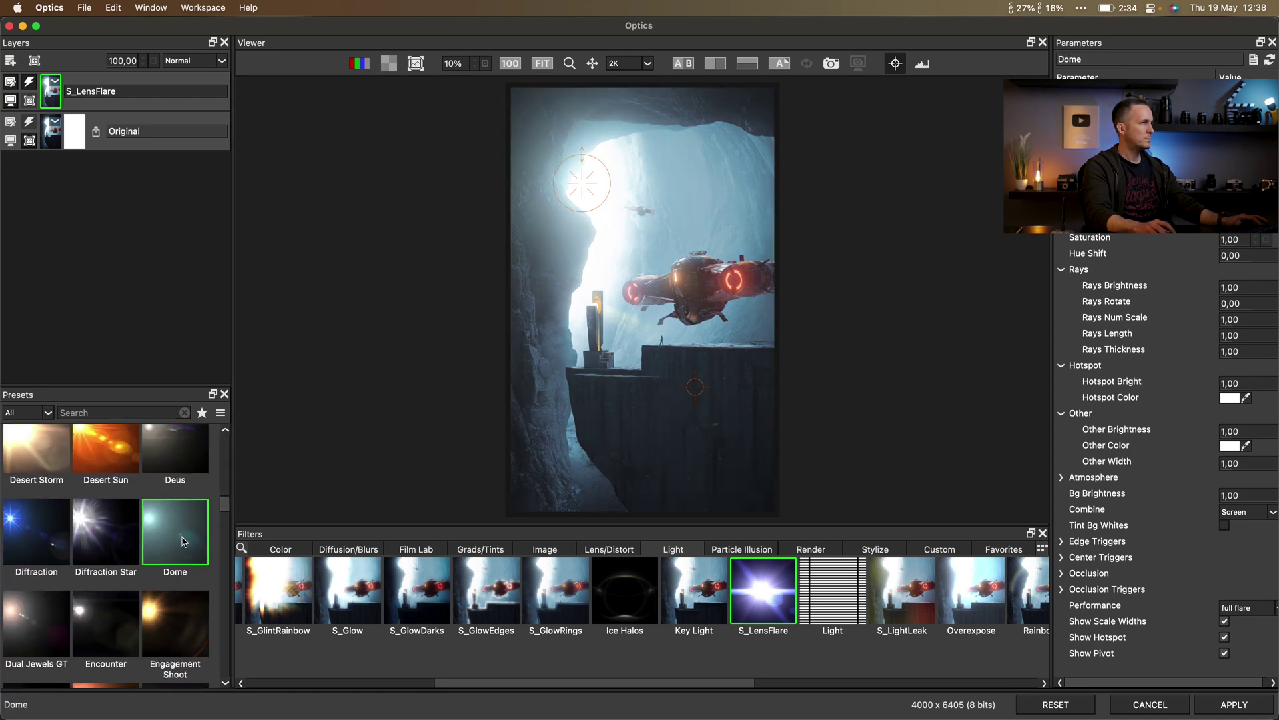
scroll(184, 543, "down", 8)
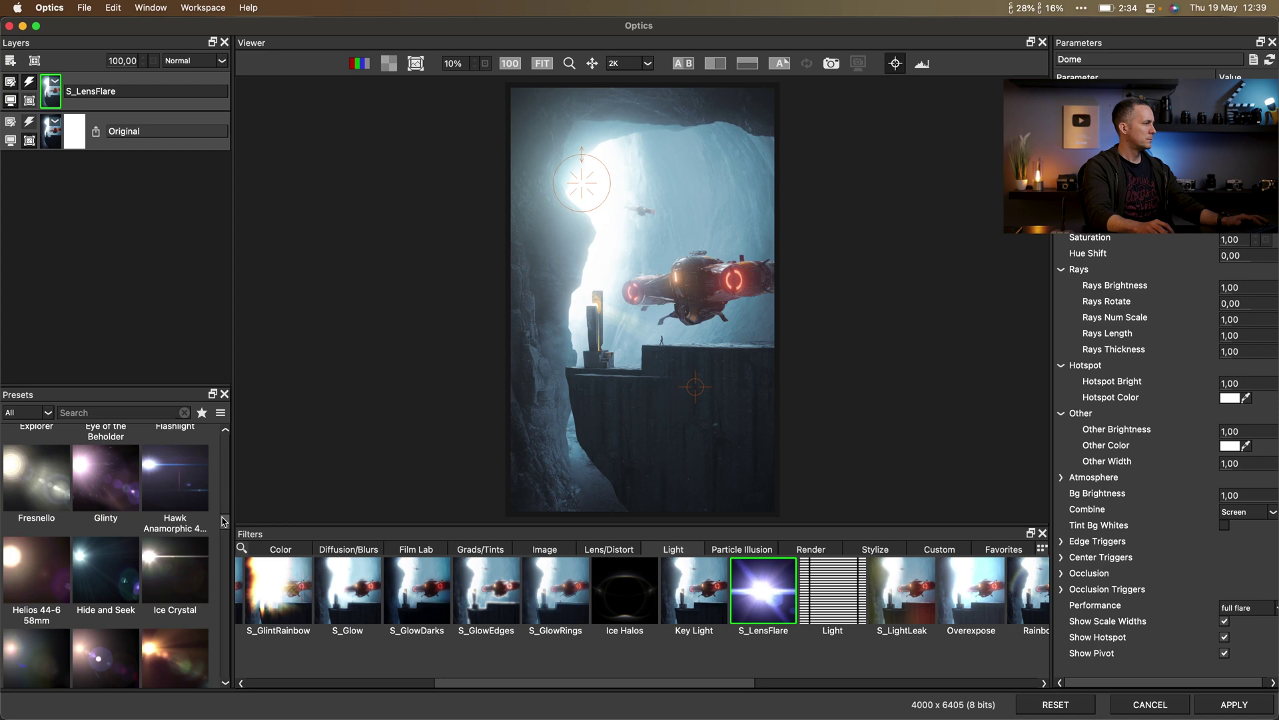
left_click(105, 570)
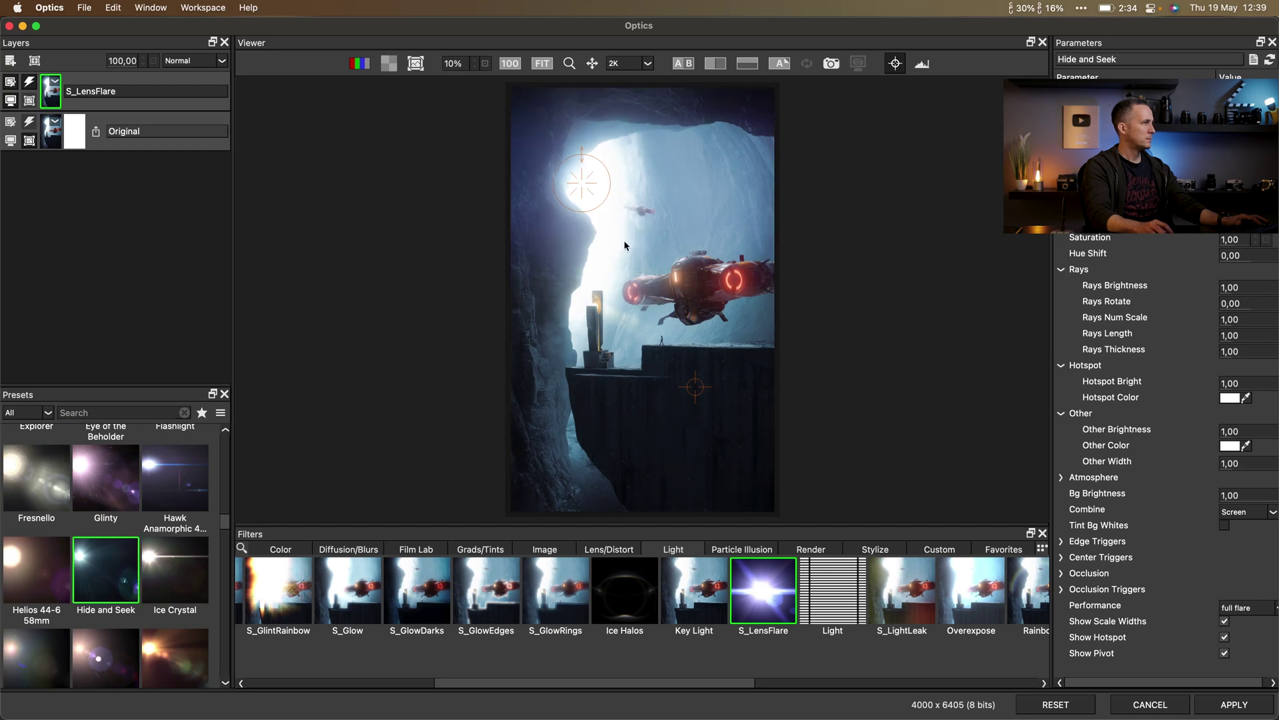
- Fine-tune the flare's hotspot at the cave opening and its pivot on the dark platform, and apply the flare to the layer
mouse_move(571, 186)
left_mouse_down()
mouse_move(678, 182)
mouse_move(579, 184)
left_mouse_up()
mouse_move(697, 385)
left_mouse_down()
mouse_move(708, 377)
mouse_move(666, 388)
mouse_move(655, 350)
mouse_move(707, 366)
left_mouse_up()
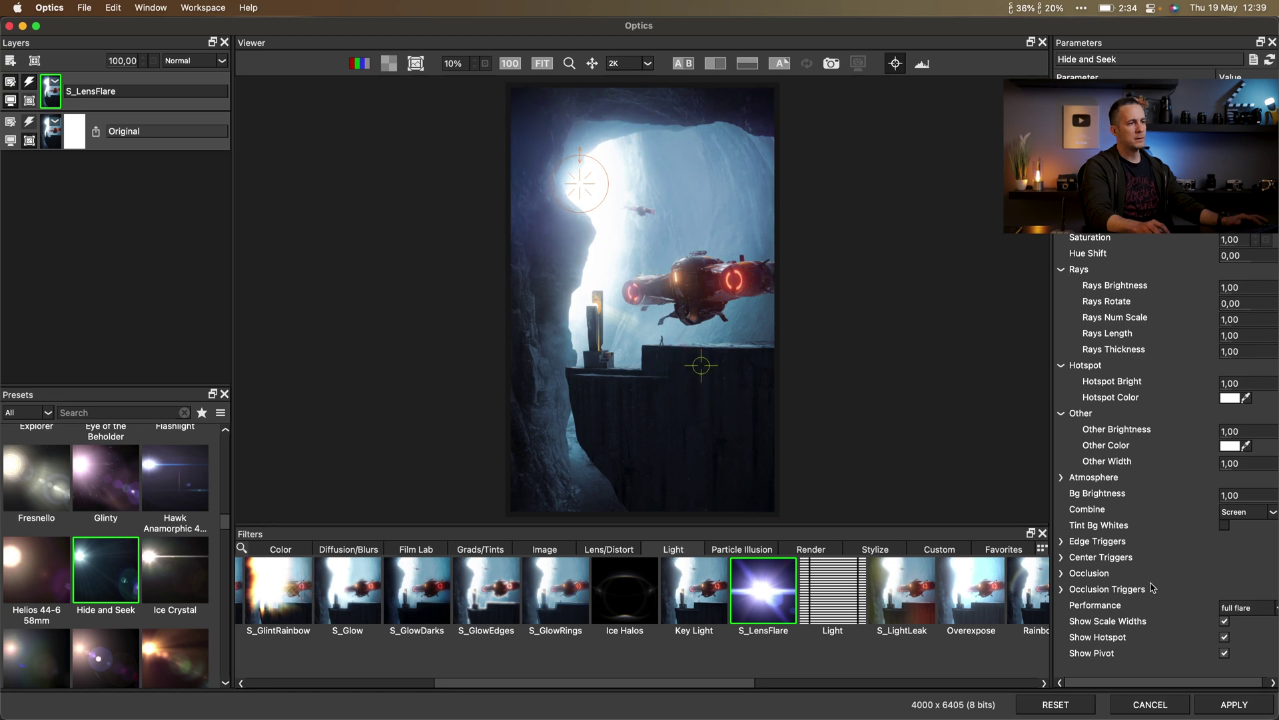
left_click(1253, 705)
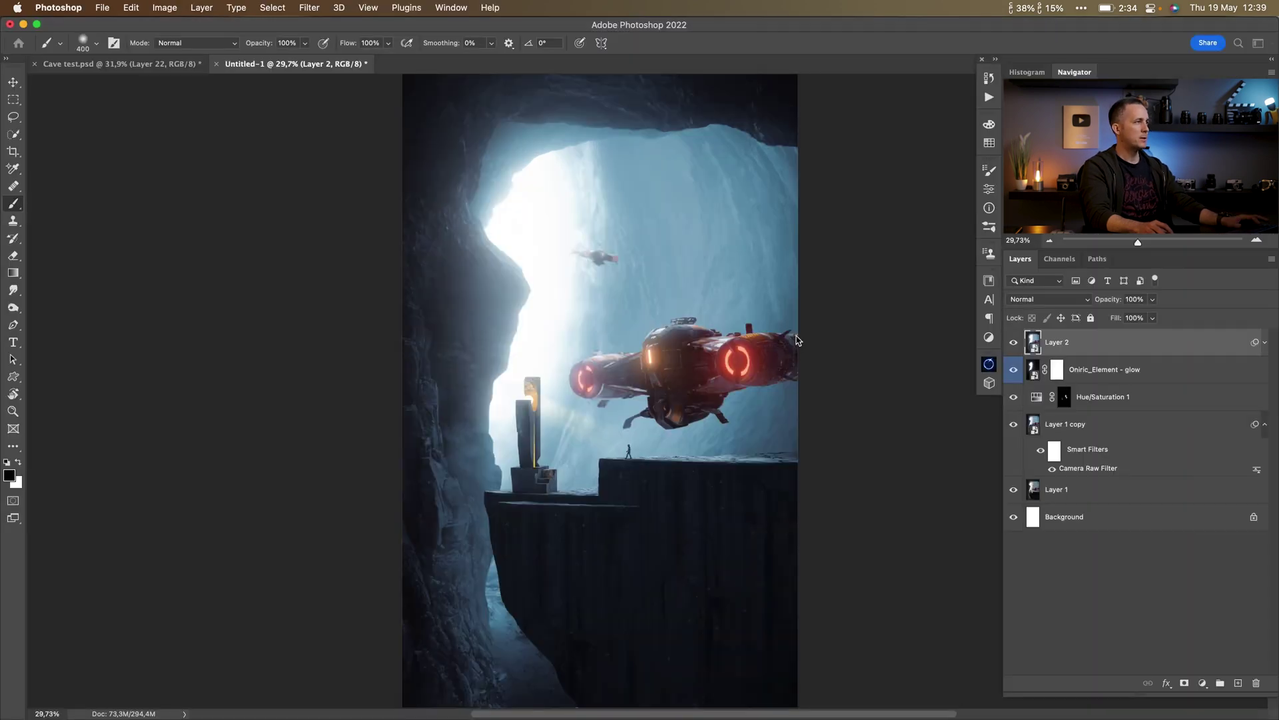
- Compare the image with and without the lens flare on Layer 2
left_click(1015, 343)
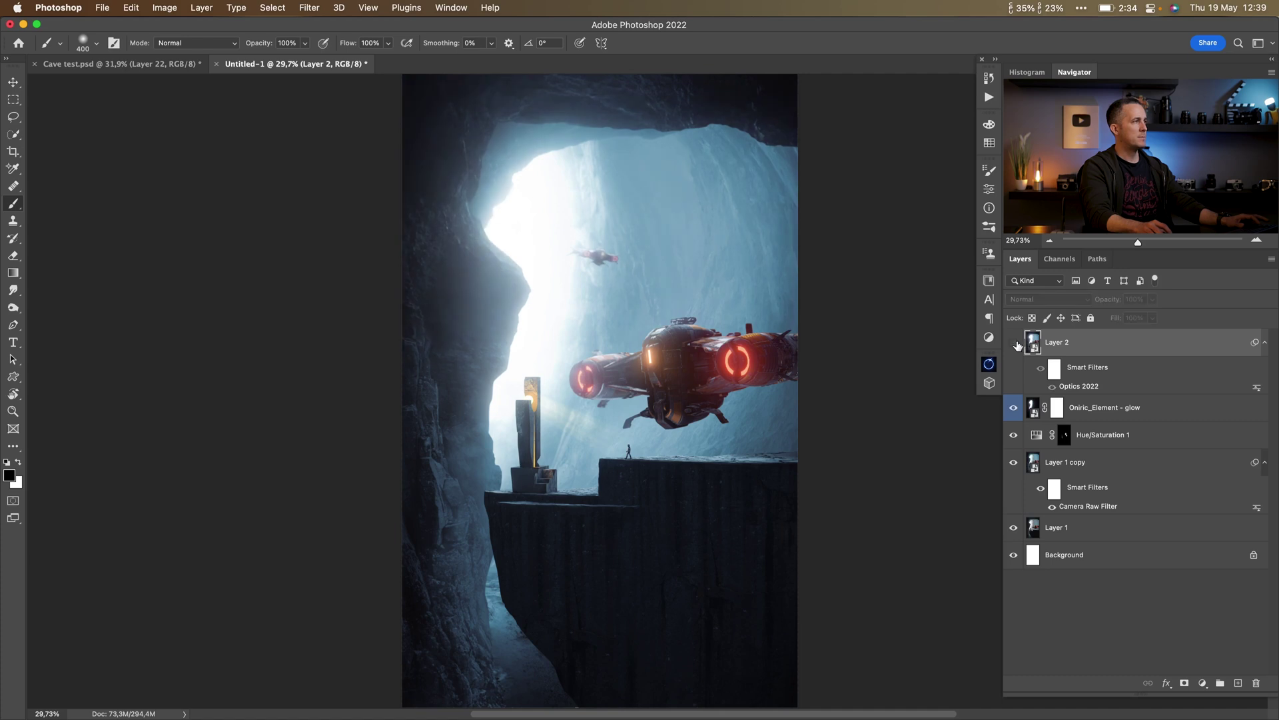
left_click(1015, 343)
left_click(1015, 343)
left_click(1015, 343)
left_click(1015, 343)
left_click(1015, 343)
- Lower the opacity of Layer 2 to 55% and check the softened flare against the image without it
left_click_drag(1119, 305, 1085, 301)
left_click(1062, 341)
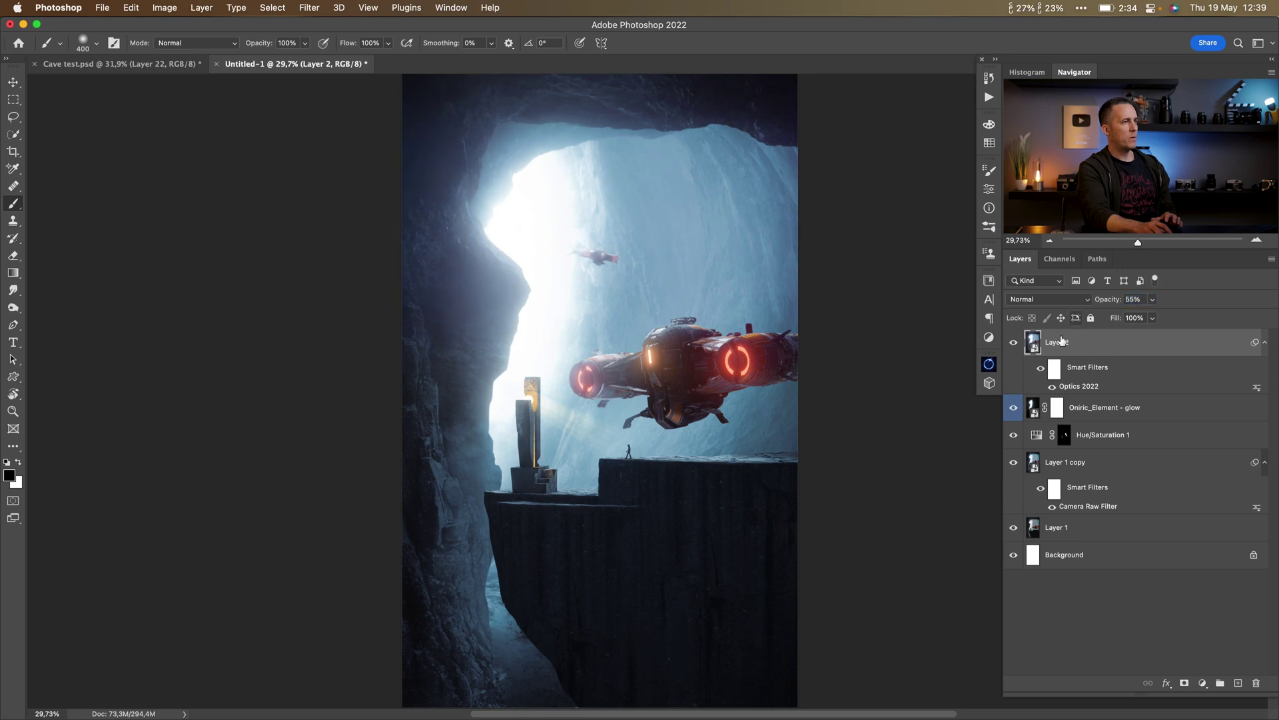
left_click(1014, 344)
left_click(1014, 343)
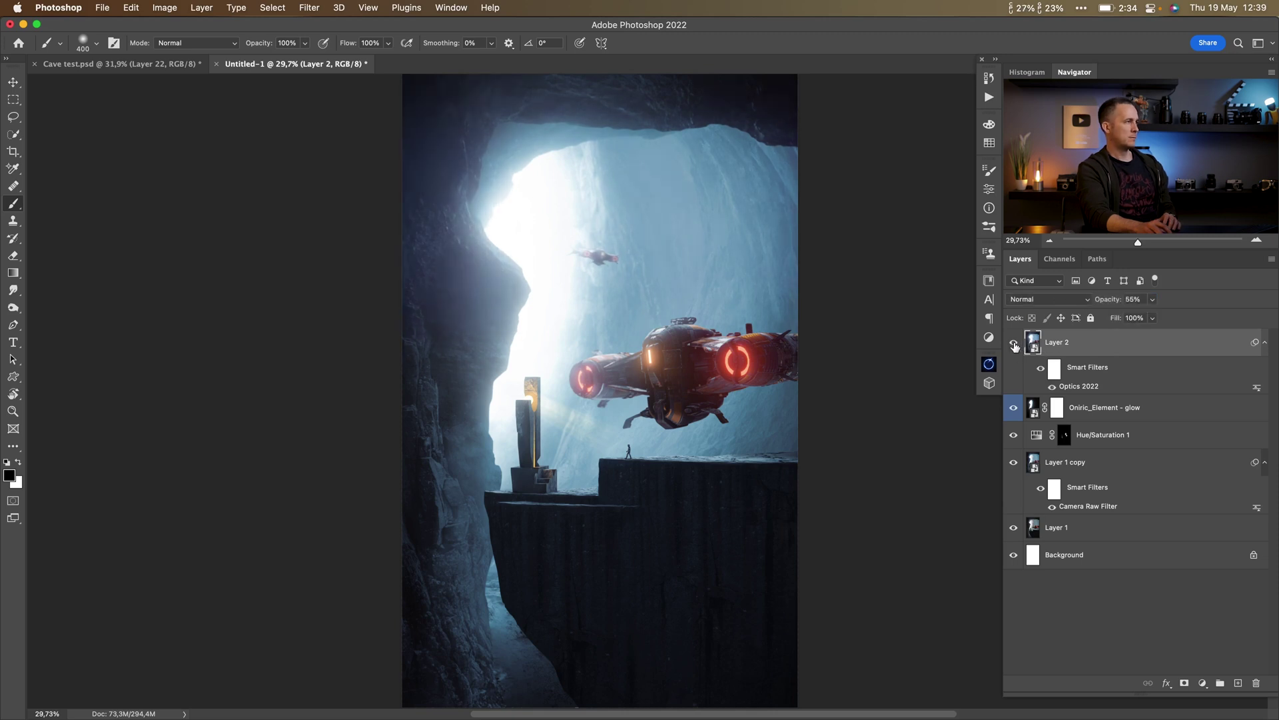
left_click(1014, 344)
double_click(1014, 343)
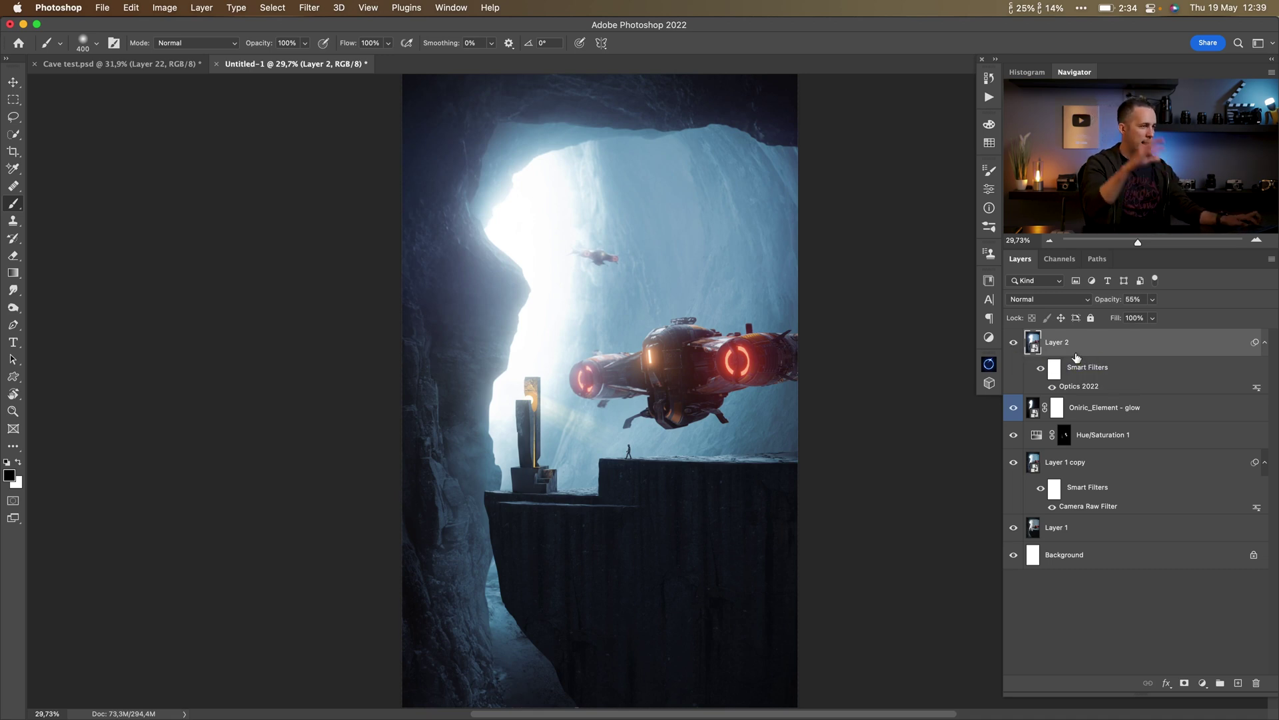
- Stamp all visible layers into a new layer on top and convert it to a smart object
key("super+alt+shift+e")
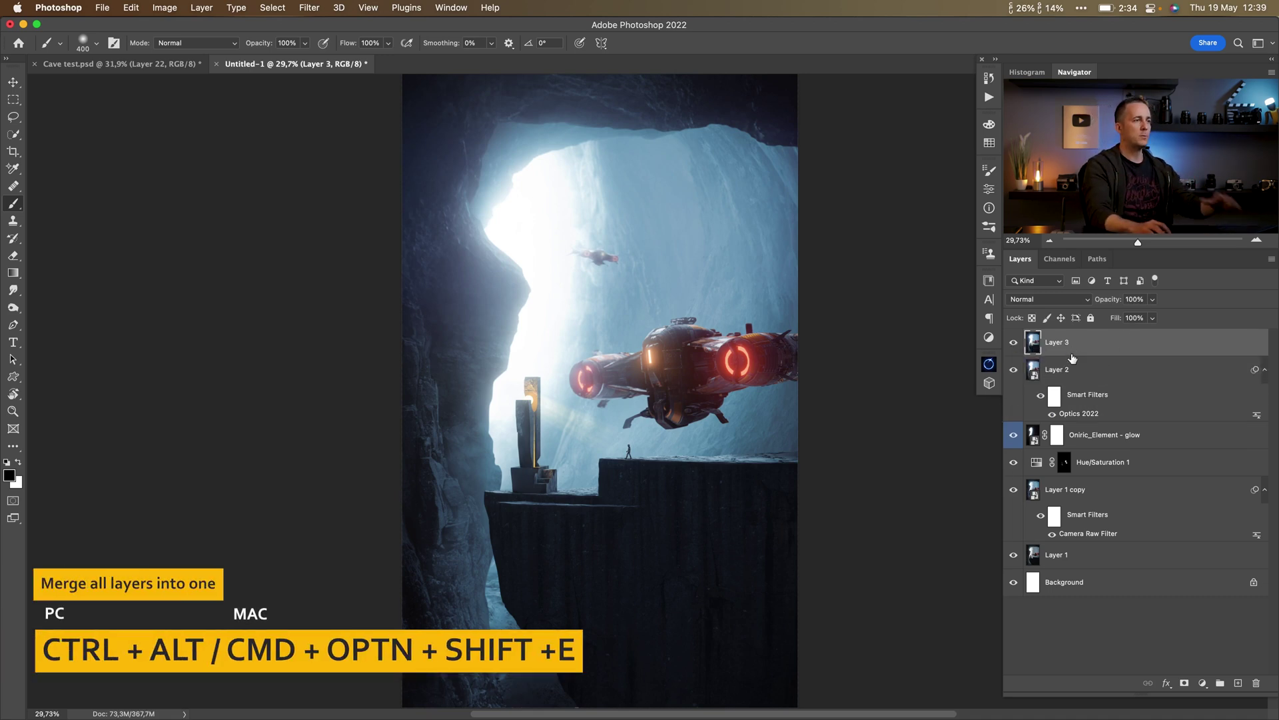
right_click(1104, 343)
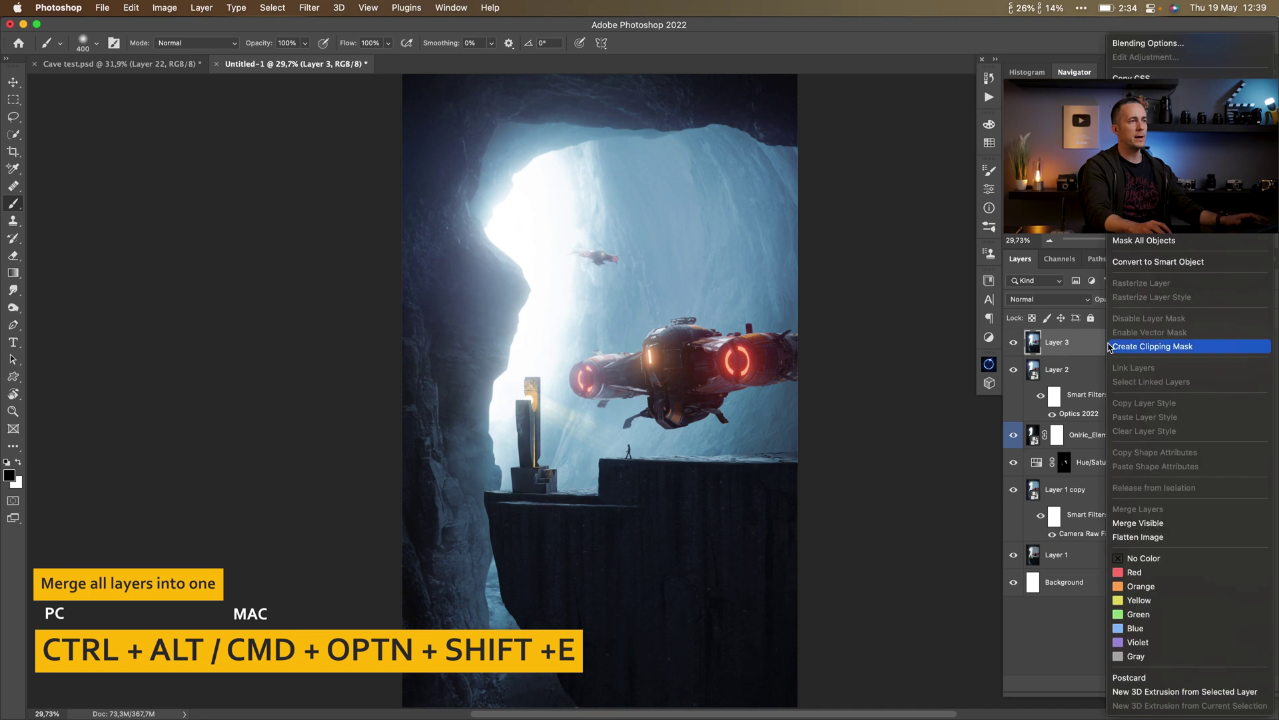
left_click(1144, 262)
- Add film grain with a reduced grain size to Layer 3 through the Camera Raw filter, judging it at 100% zoom
left_click(311, 8)
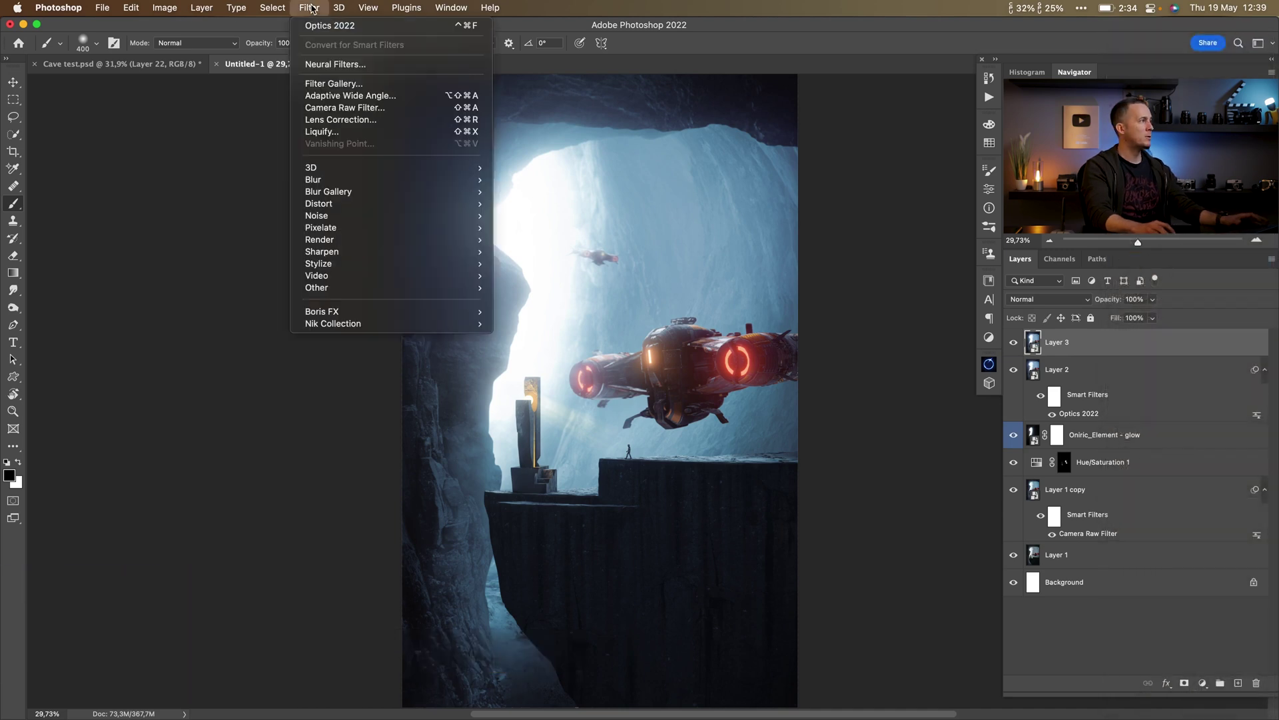
left_click(353, 108)
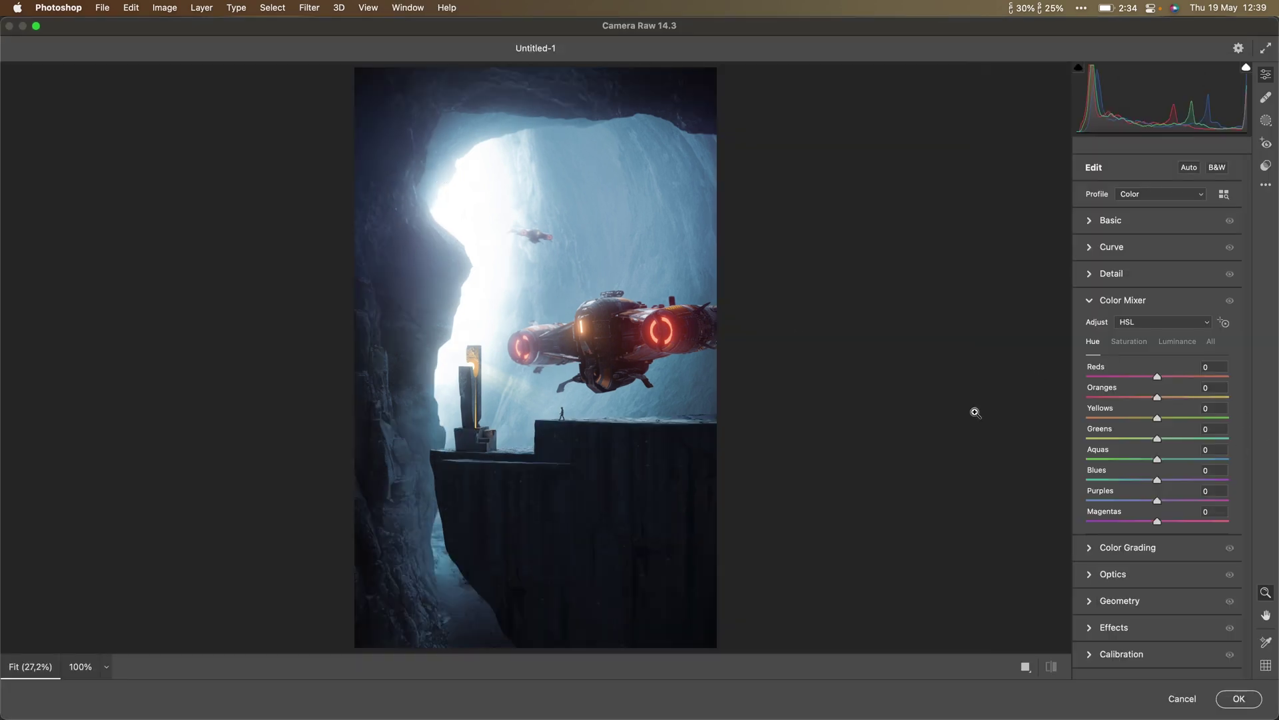
key("super+alt+0")
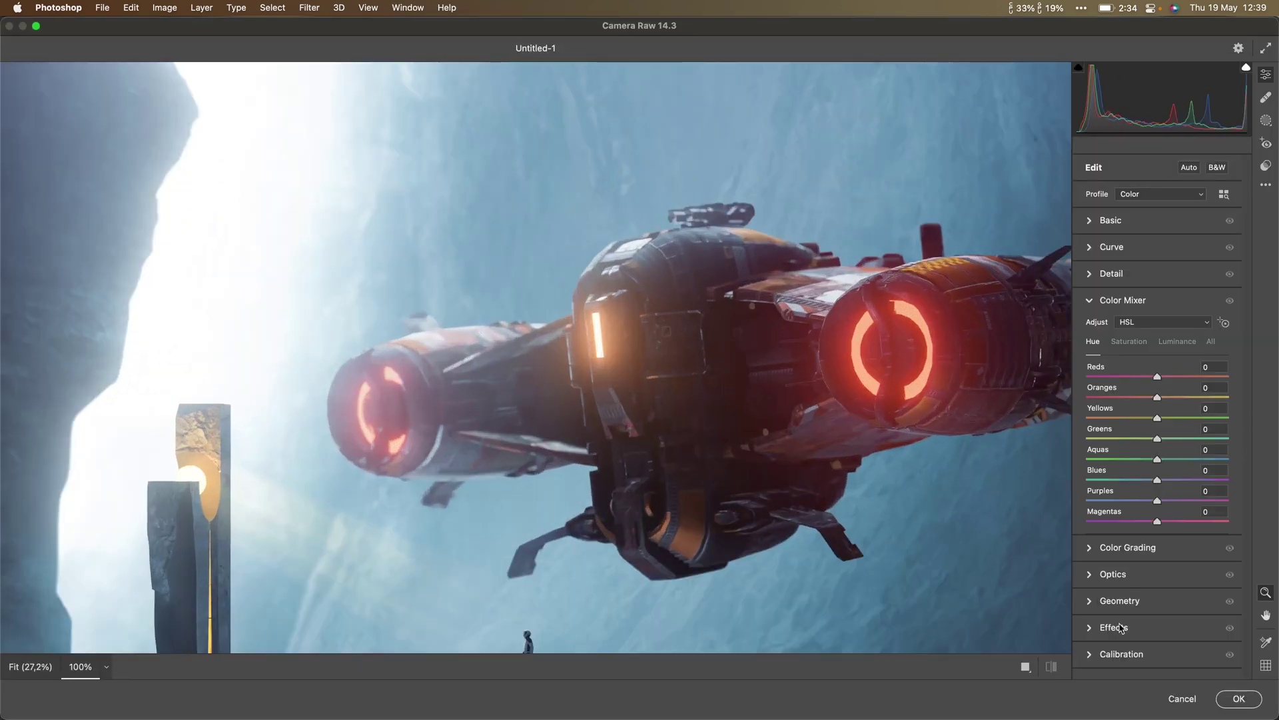
left_click(1122, 627)
left_click_drag(1117, 442, 1141, 442)
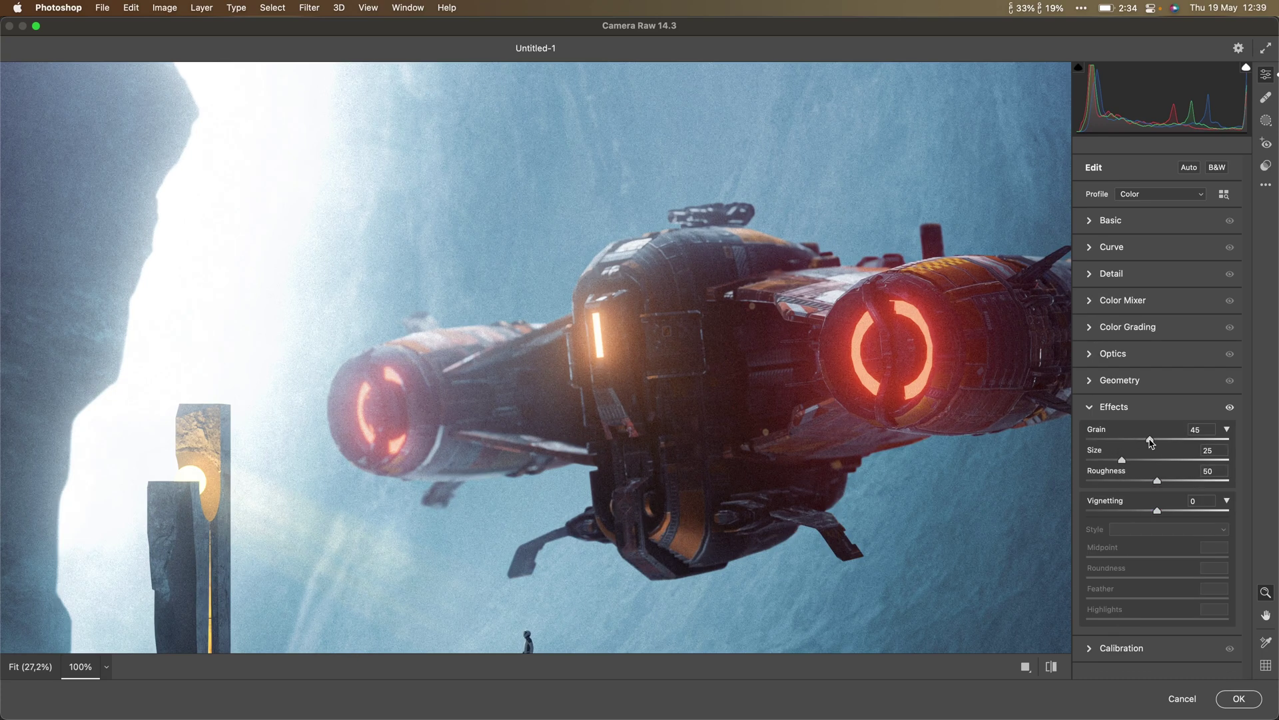
left_click_drag(1166, 441, 1154, 441)
left_click_drag(1151, 459, 1098, 461)
left_click(1237, 700)
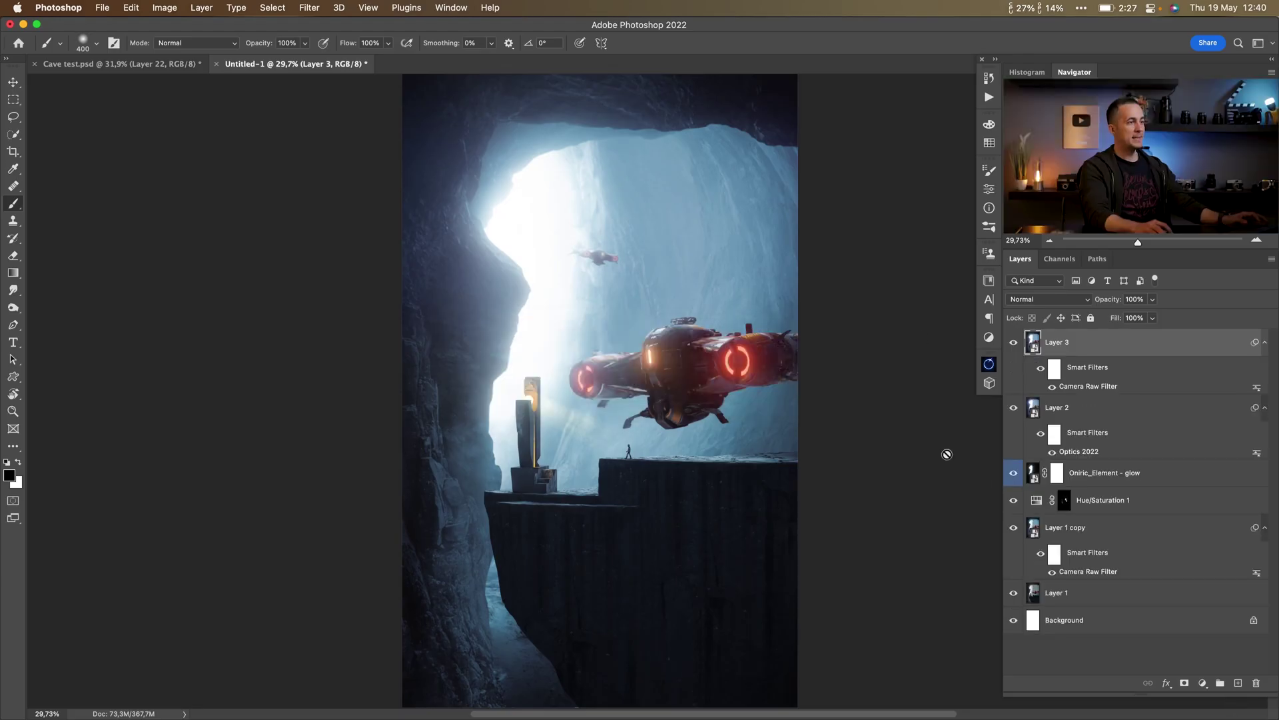
- Compare the finished grade with the original composite by showing only Layer 1 and restoring all layers
left_click(1013, 593, "alt")
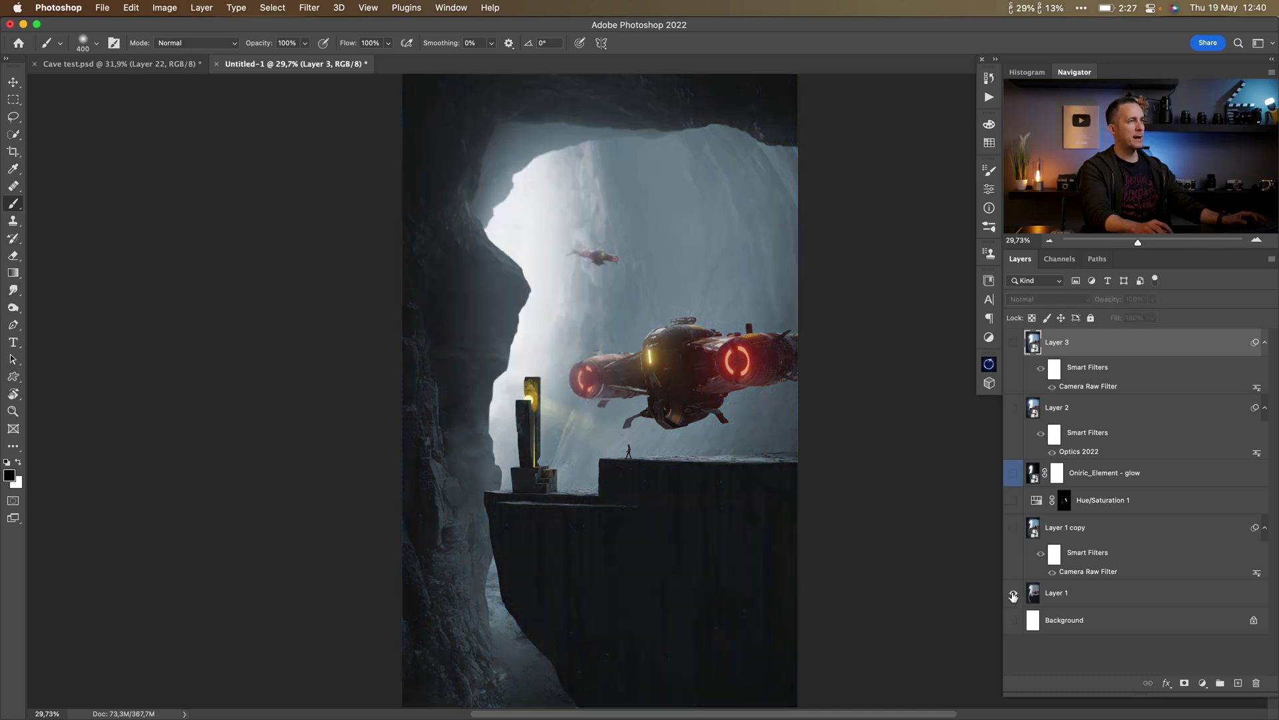
left_click(1013, 593, "alt")
left_click(1013, 593, "alt")
left_click(1013, 593, "alt")
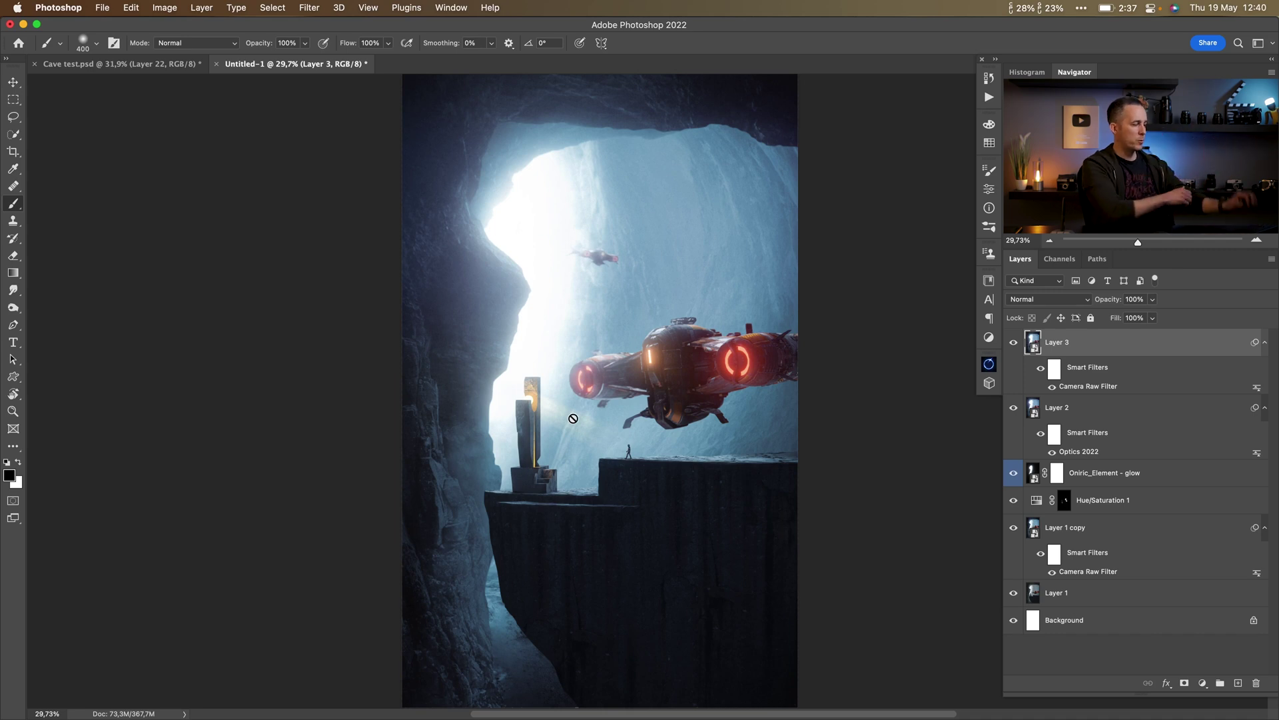
- Crop the image to a 16:9 landscape frame around the spaceship, the monument and the small figure, keeping the cropped pixels
key("c")
left_click_drag(683, 422, 685, 404)
left_click_drag(398, 384, 418, 386)
left_click_drag(680, 417, 680, 415)
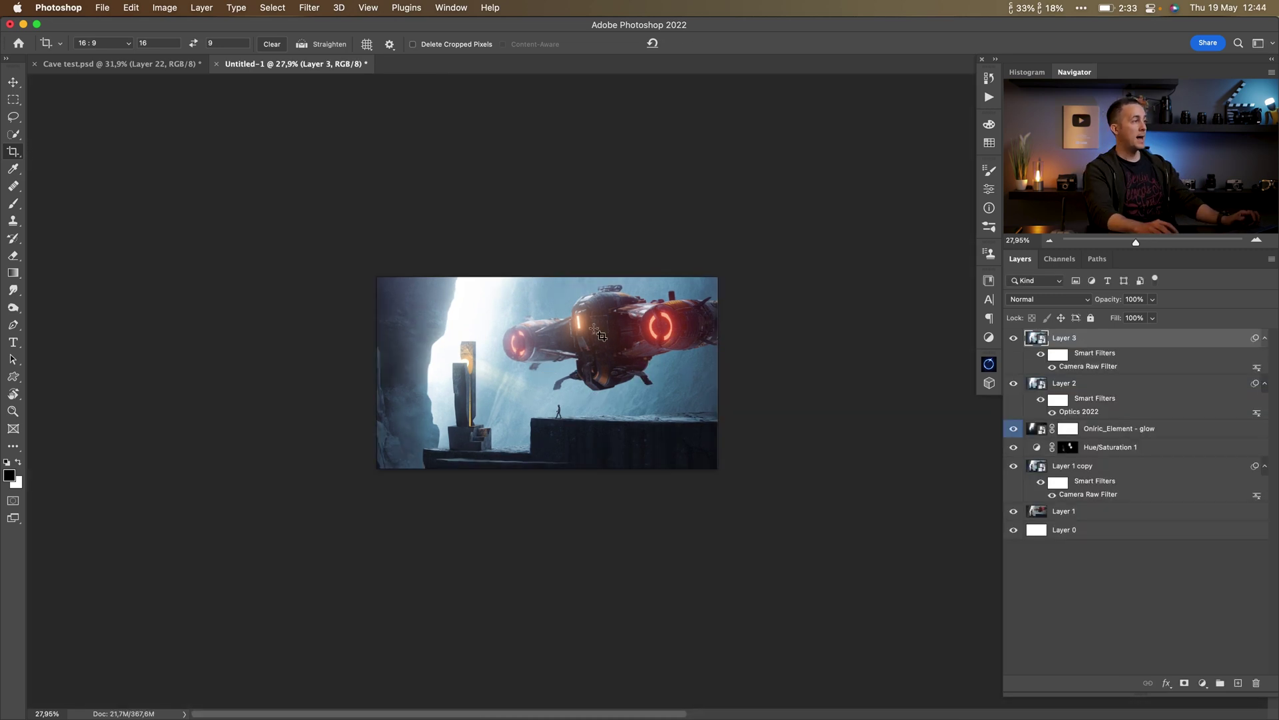
- Examine the landscape crop up close and compare its graded version with the ungraded Layer 1
left_click_drag(569, 367, 601, 372)
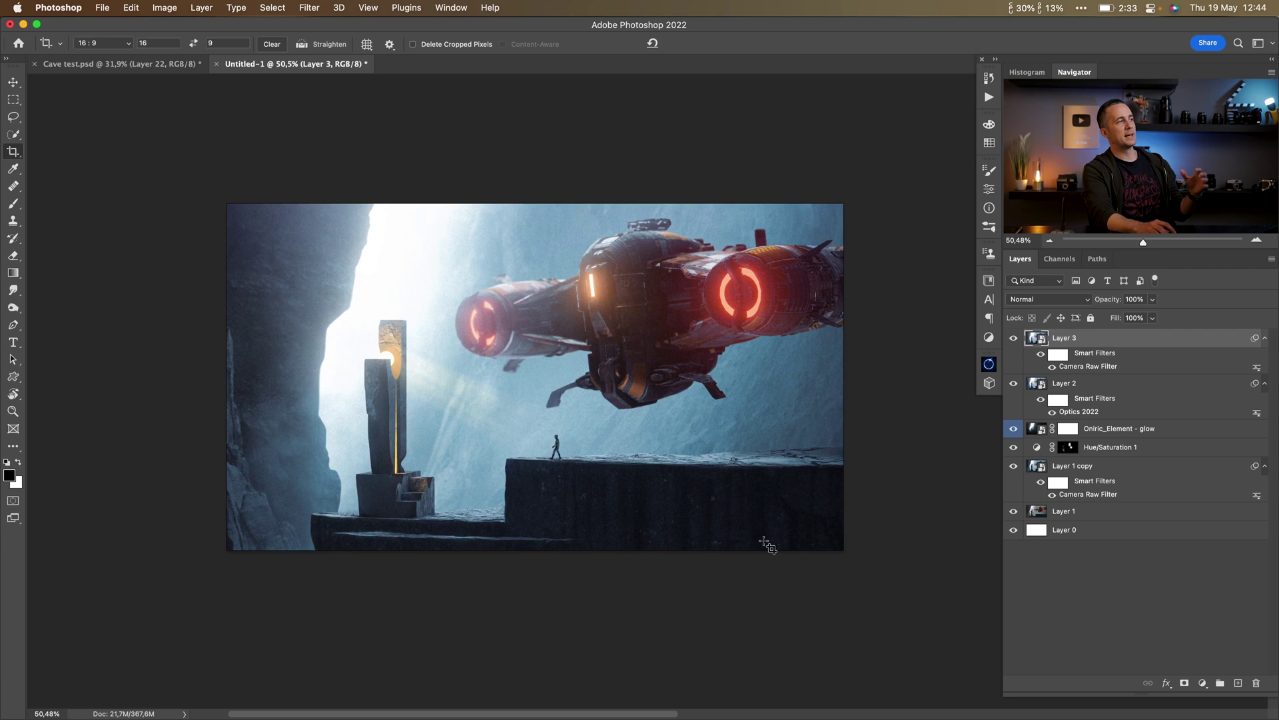
scroll(667, 432, "up", 2)
left_click_drag(667, 430, 669, 433)
left_click(1014, 511, "alt")
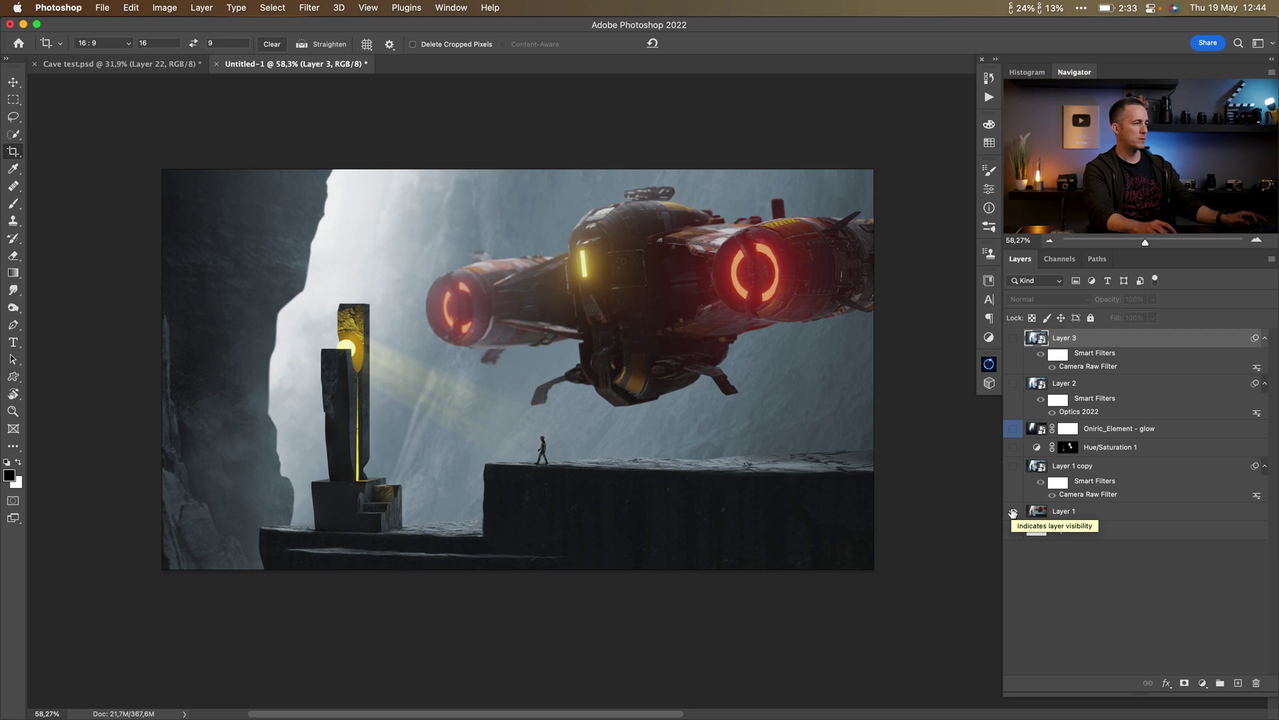
left_click(1013, 511, "alt")
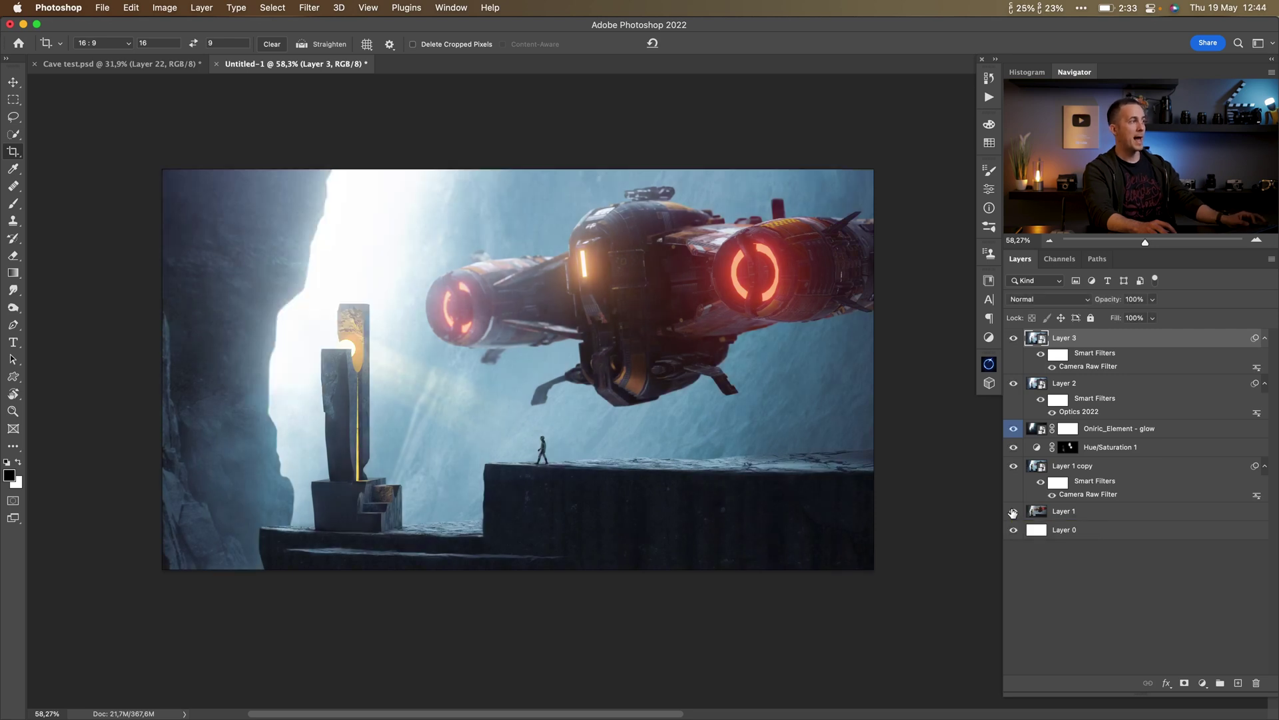